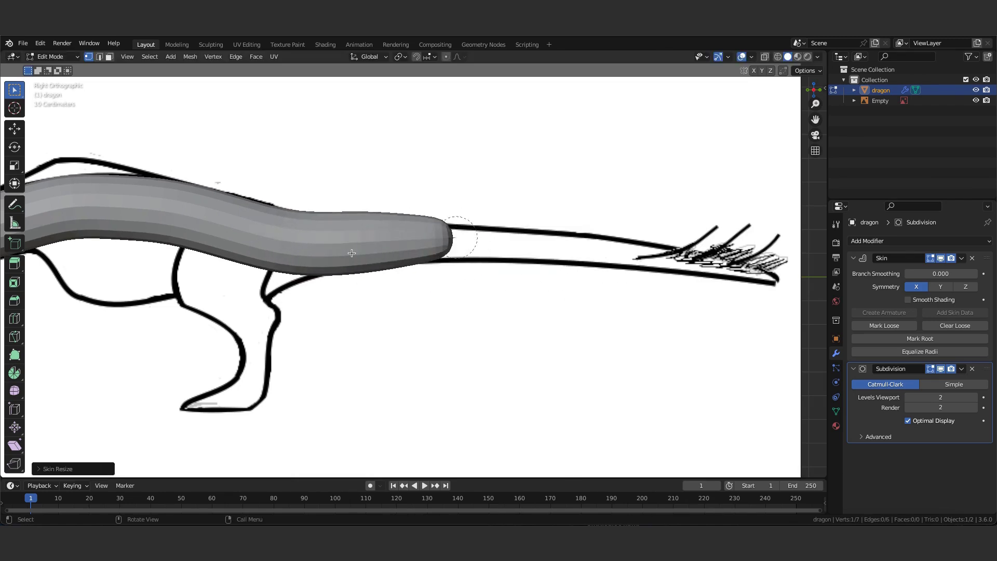
Extrude the skin chain out to the tail tip and resize the tube's thickness
key(s)
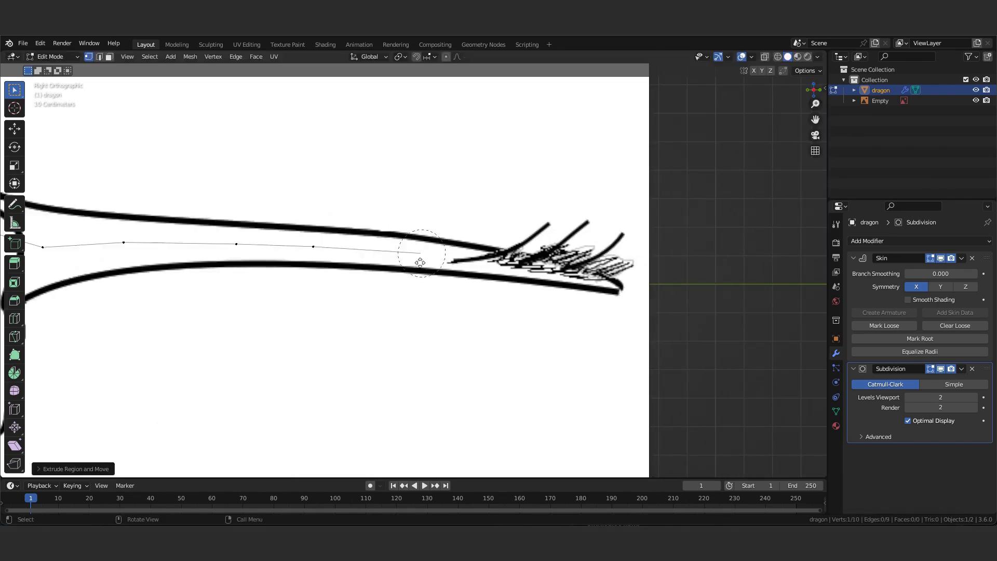
key(e)
click(621, 294)
click(664, 327)
scroll(243, 287, down, 3)
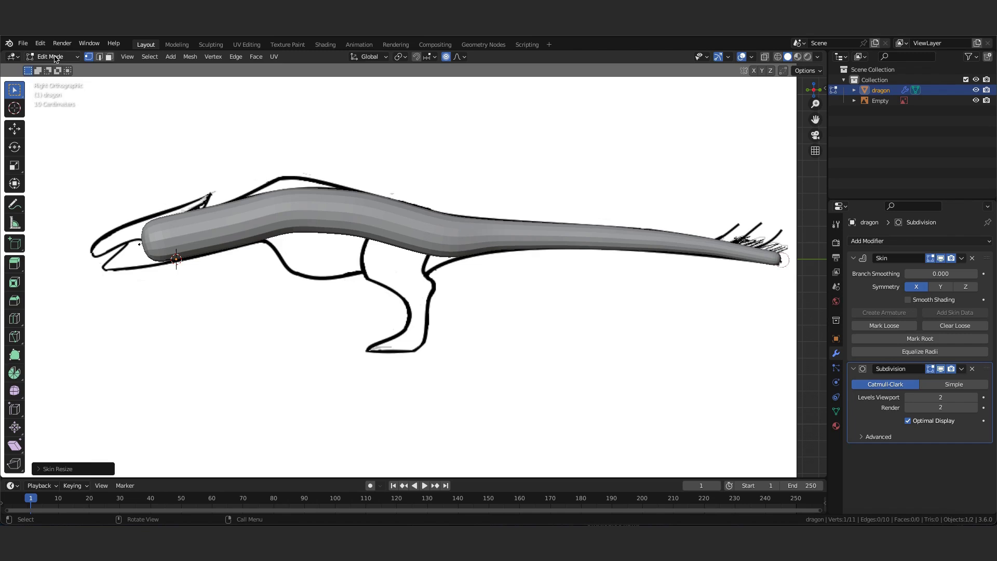
scroll(243, 286, up, 4)
Back in Object Mode, add an Ico Sphere mesh
key(Tab)
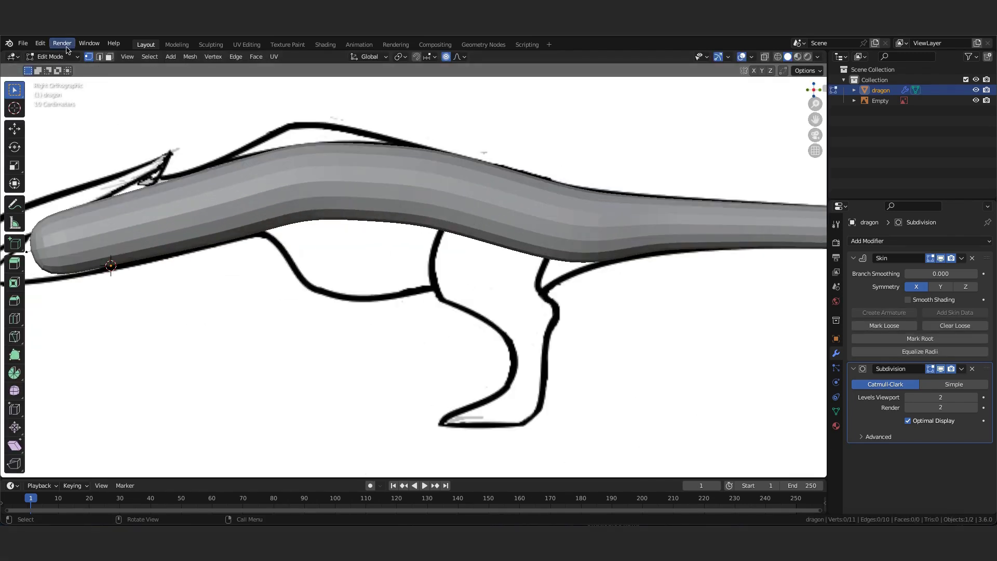
click(136, 56)
click(961, 258)
click(913, 267)
click(137, 56)
Scale the new icosphere and place it at the dragon's hip
click(242, 110)
scroll(312, 233, down, 3)
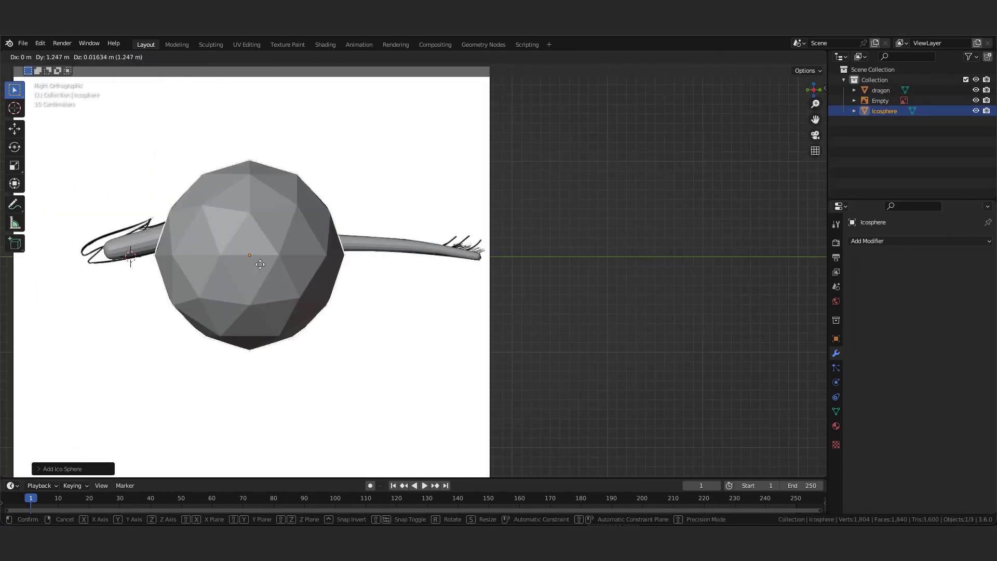
key(s)
click(378, 275)
scroll(378, 275, up, 4)
Duplicate and shrink icospheres in a chain down the hind leg to the foot
right_click(335, 257)
click(383, 385)
key(s)
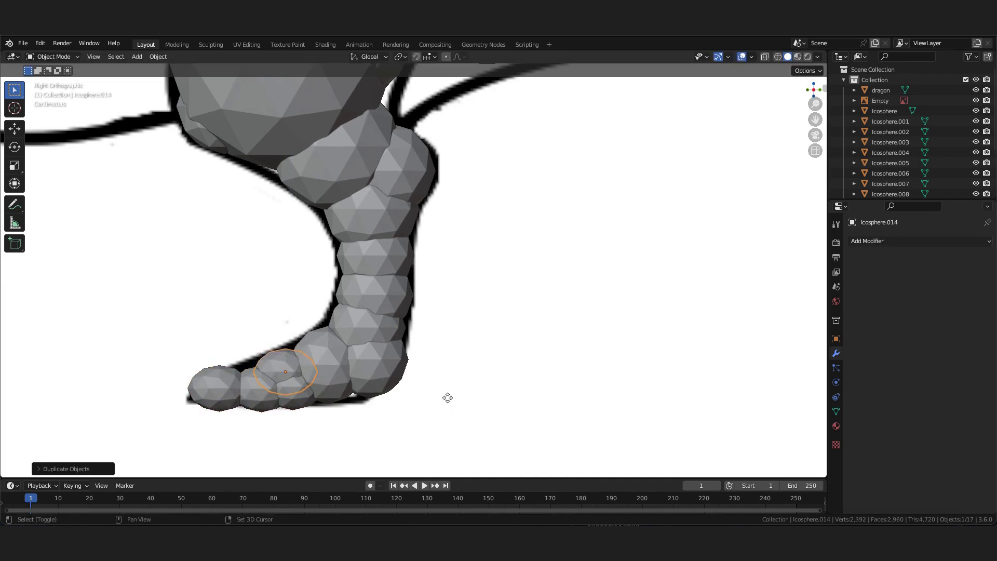
key(shift+d)
scroll(447, 398, down, 5)
middle_drag(447, 397, 667, 138)
scroll(554, 365, up, 5)
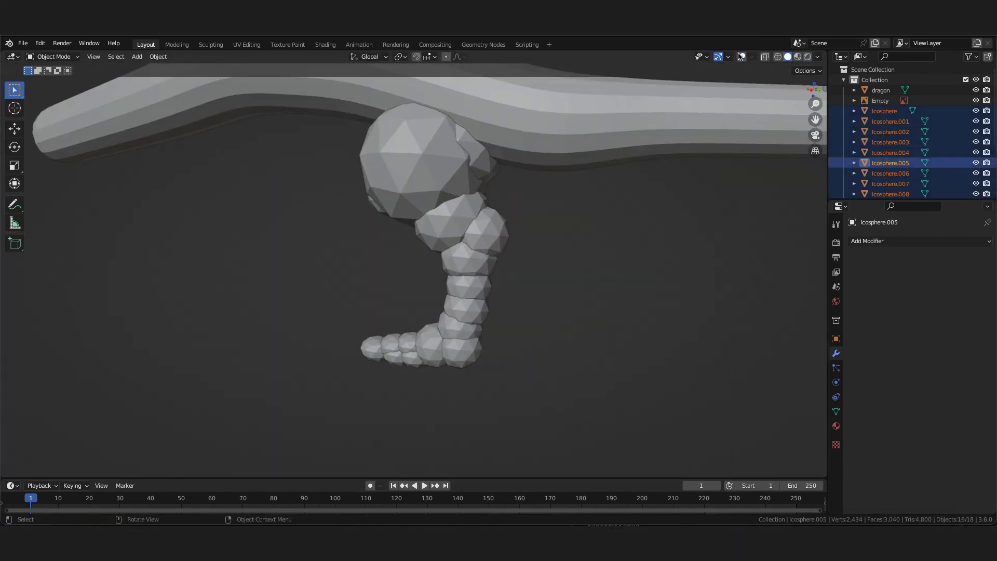
Join the leg spheres into one object with Ctrl+J
right_click(395, 161)
key(ctrl+j)
click(919, 241)
Add a Mirror modifier to the joined leg and return to Object Mode
click(794, 365)
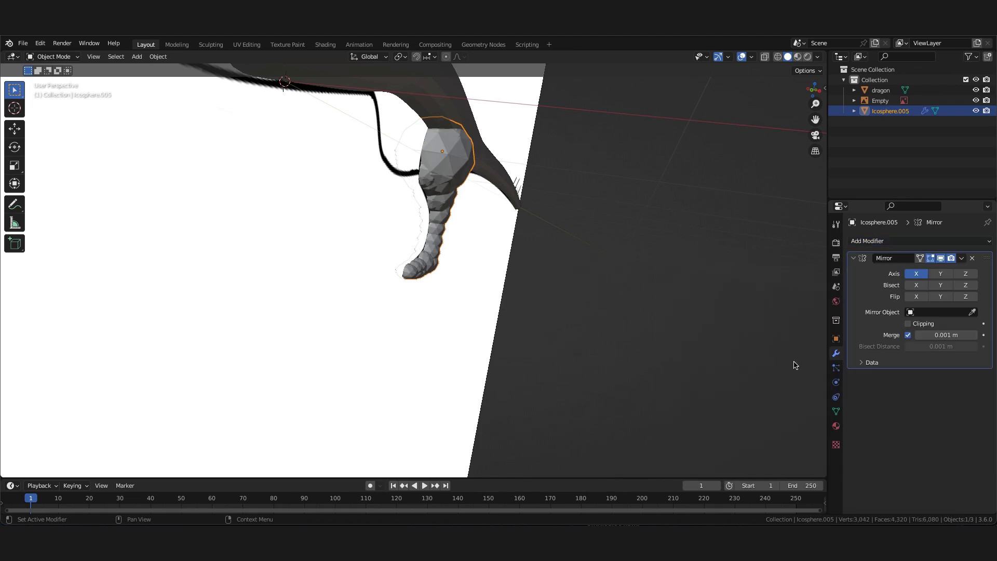
key(Escape)
key(Tab)
scroll(557, 256, down, 5)
scroll(552, 216, up, 5)
Add a Remesh modifier so the leg becomes one smooth blob
click(919, 241)
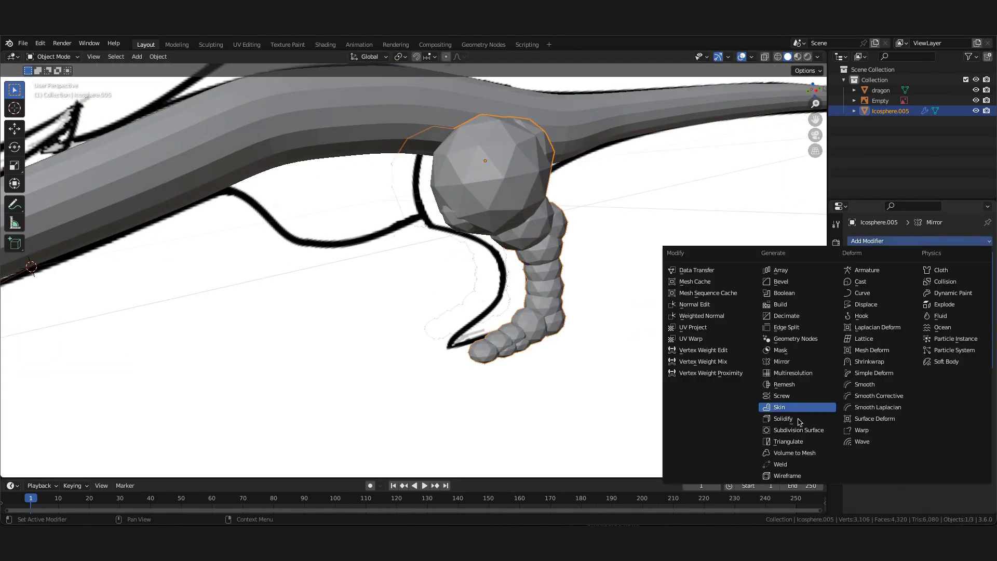
click(794, 407)
scroll(535, 215, down, 5)
middle_drag(657, 220, 444, 223)
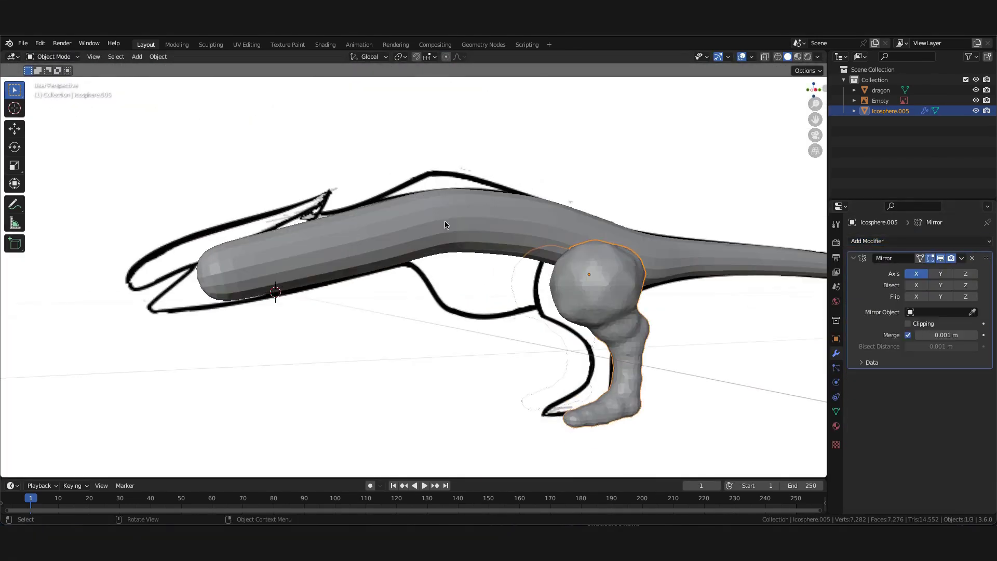
Add a new icosphere for the belly and scale it in right-side view
click(136, 57)
click(249, 110)
key(KP_3)
scroll(327, 103, down, 3)
key(s)
scroll(596, 305, up, 3)
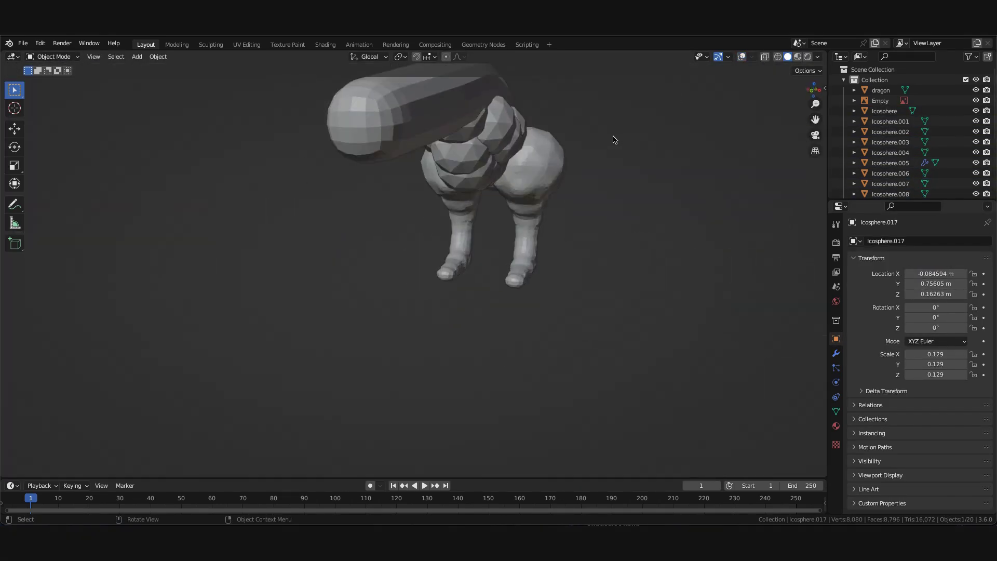
Hide the reference image and select all the dragon's objects
key(KP_3)
key(shift+z)
key(shift+z)
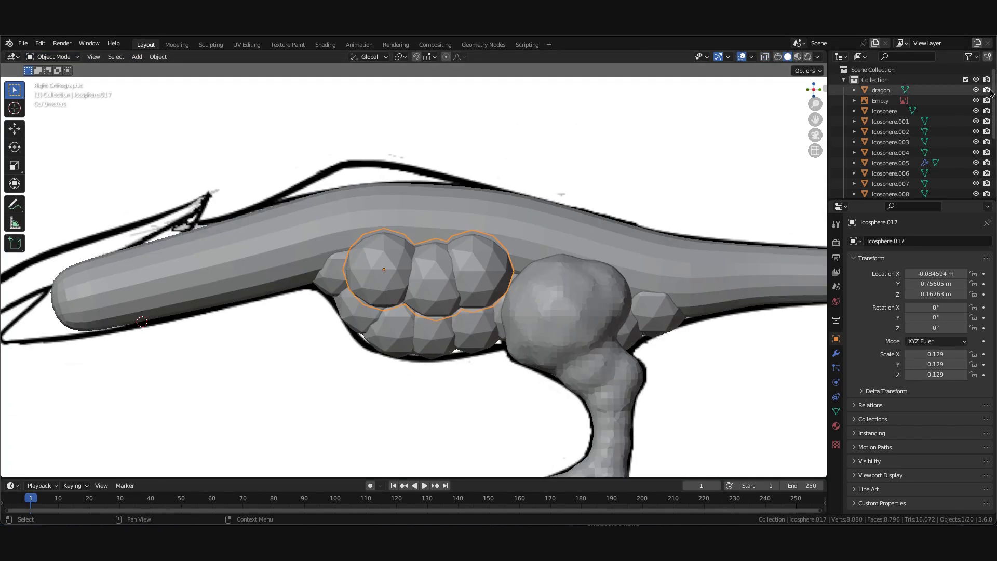
click(976, 100)
key(a)
middle_drag(415, 260, 581, 326)
Join everything into the dragon and add a Remesh modifier with 0.03 m voxel size
right_click(309, 224)
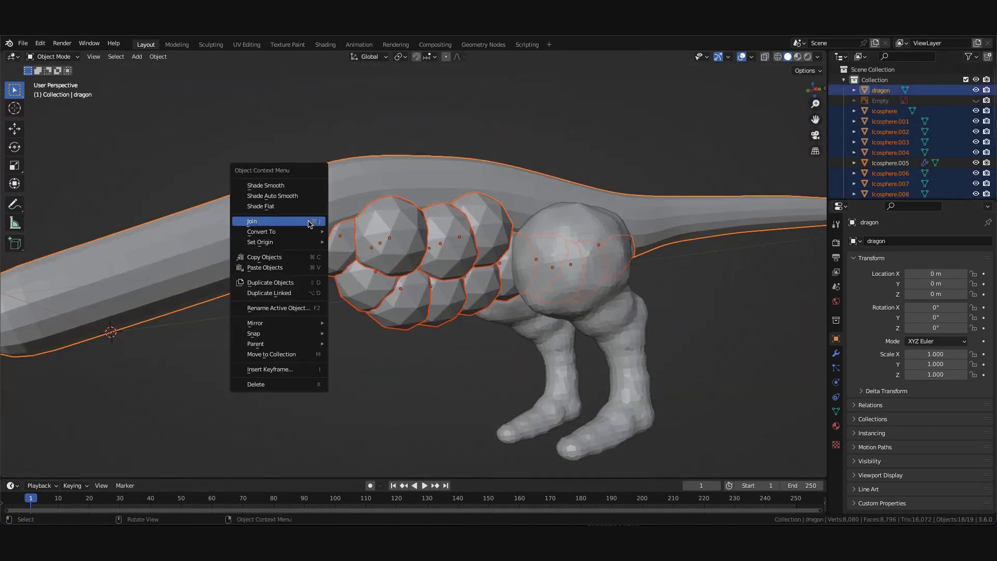
click(309, 224)
click(836, 353)
click(919, 241)
click(778, 338)
drag(939, 286, 685, 309)
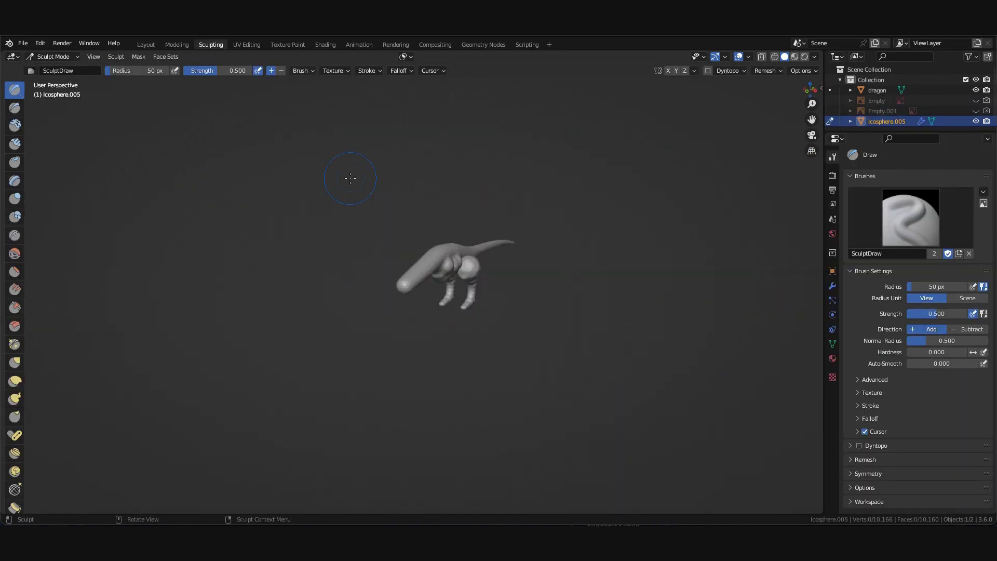
Smooth the faceted ball at the top of the leg with the Smooth brush
key(ctrl+KP_3)
scroll(501, 313, up, 5)
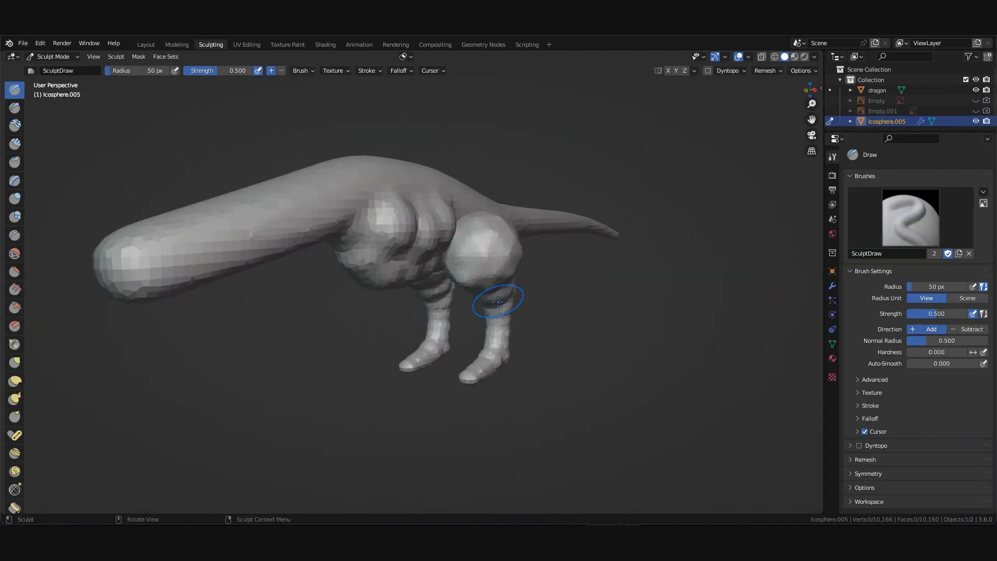
scroll(545, 337, up, 5)
scroll(467, 353, up, 5)
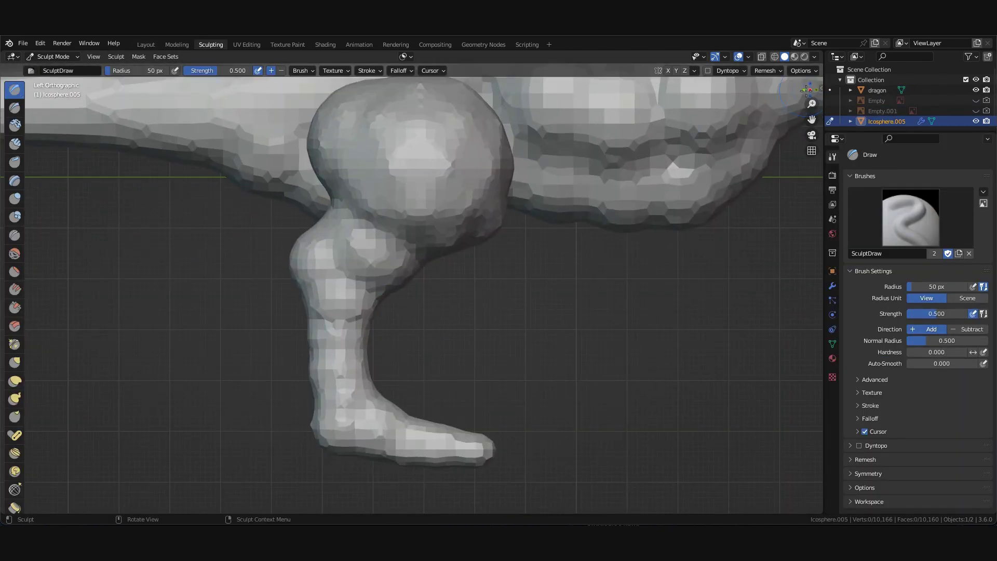
mouse_move(502, 206)
middle_down()
mouse_move(489, 216)
mouse_move(426, 131)
mouse_move(263, 261)
mouse_move(508, 223)
mouse_move(363, 234)
mouse_move(441, 216)
mouse_move(18, 267)
middle_up()
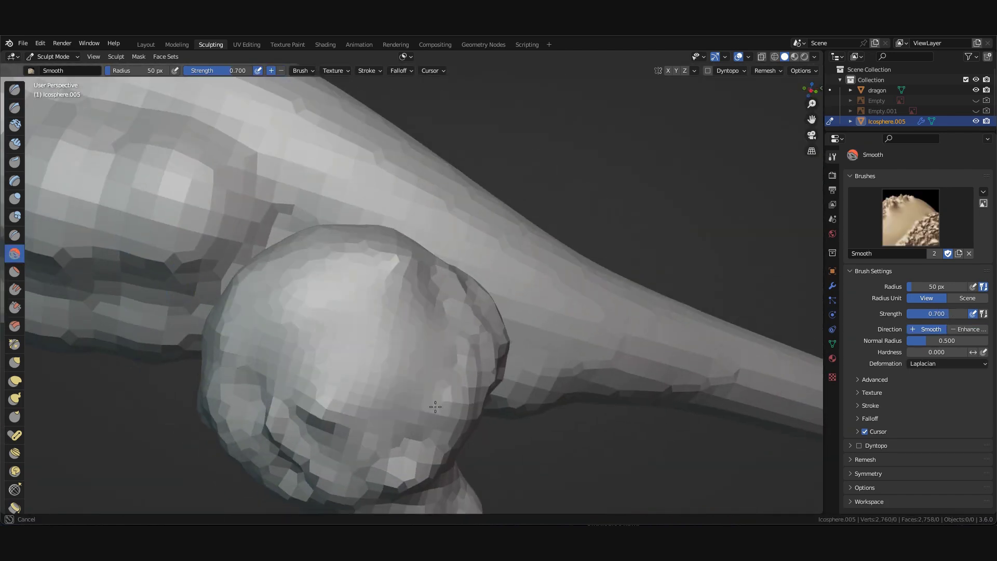
drag(435, 406, 351, 363)
mouse_move(352, 362)
middle_down()
mouse_move(494, 379)
mouse_move(447, 337)
mouse_move(485, 400)
middle_up()
scroll(485, 400, down, 5)
Switch to the dragon body and sculpt around the thigh, legs and neck
key(ctrl+Tab)
click(413, 216)
key(ctrl+Tab)
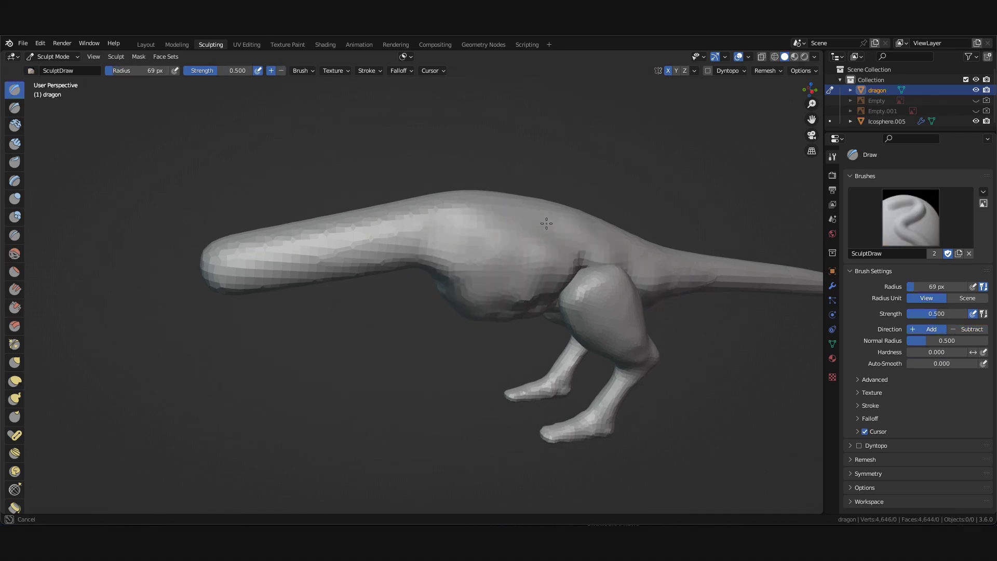
scroll(492, 308, up, 5)
middle_drag(492, 308, 357, 280)
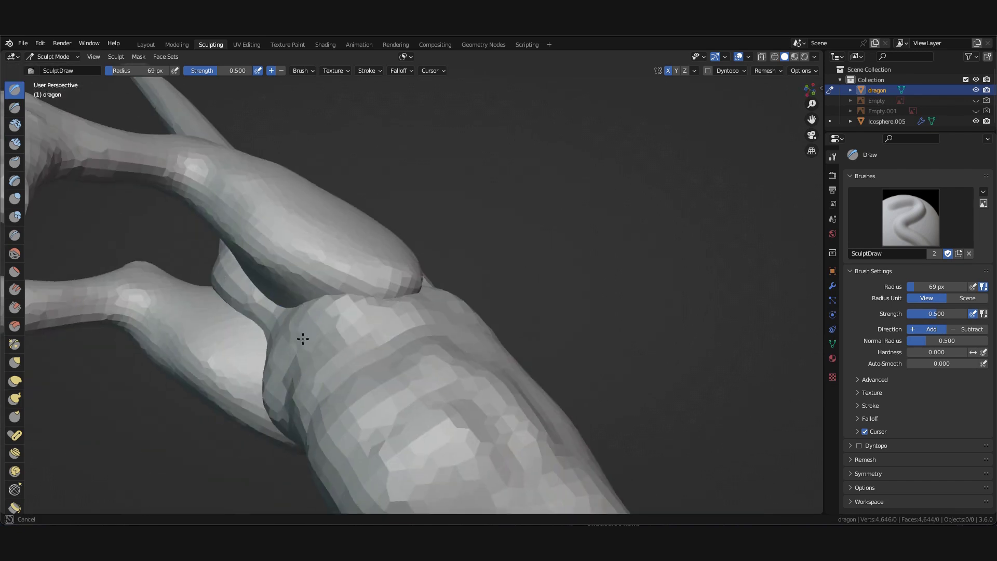
mouse_move(490, 286)
middle_down()
mouse_move(419, 296)
mouse_move(400, 362)
mouse_move(311, 267)
mouse_move(152, 203)
middle_up()
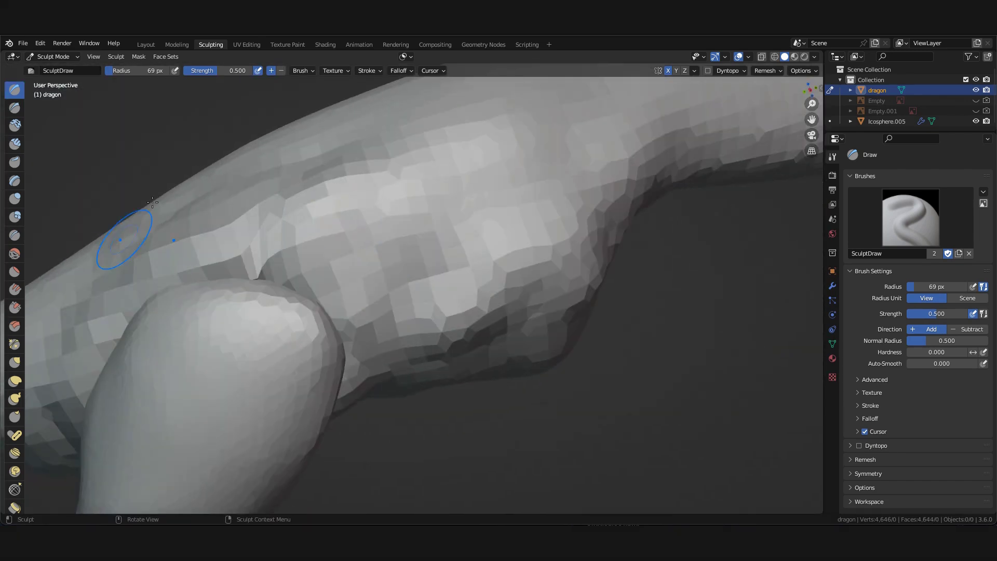
scroll(447, 267, down, 5)
mouse_move(447, 267)
middle_down()
mouse_move(488, 311)
mouse_move(502, 280)
middle_up()
scroll(502, 280, up, 5)
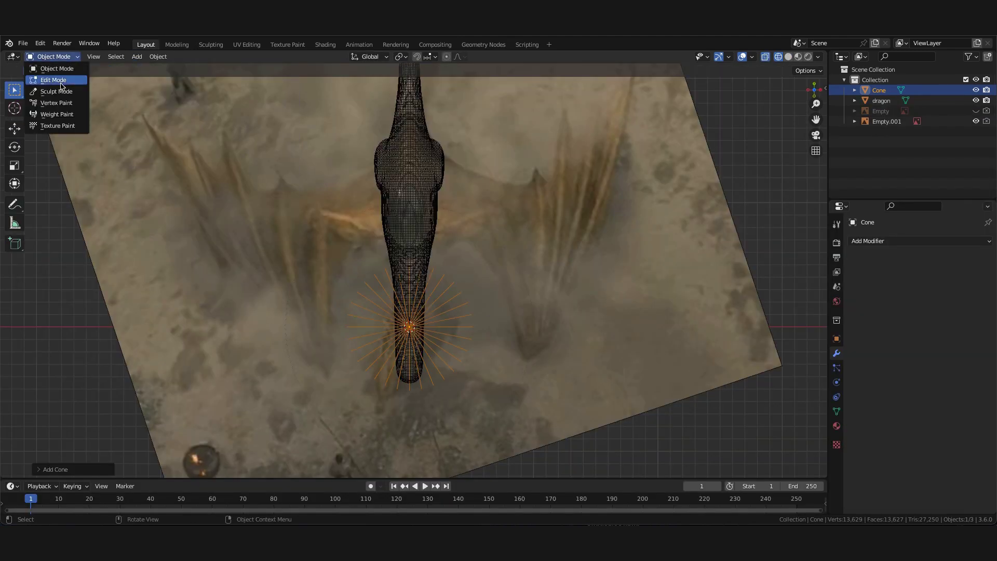
Reset the Cone's origin and give it Skin and level-2 Subdivision modifiers
right_click(314, 239)
click(410, 272)
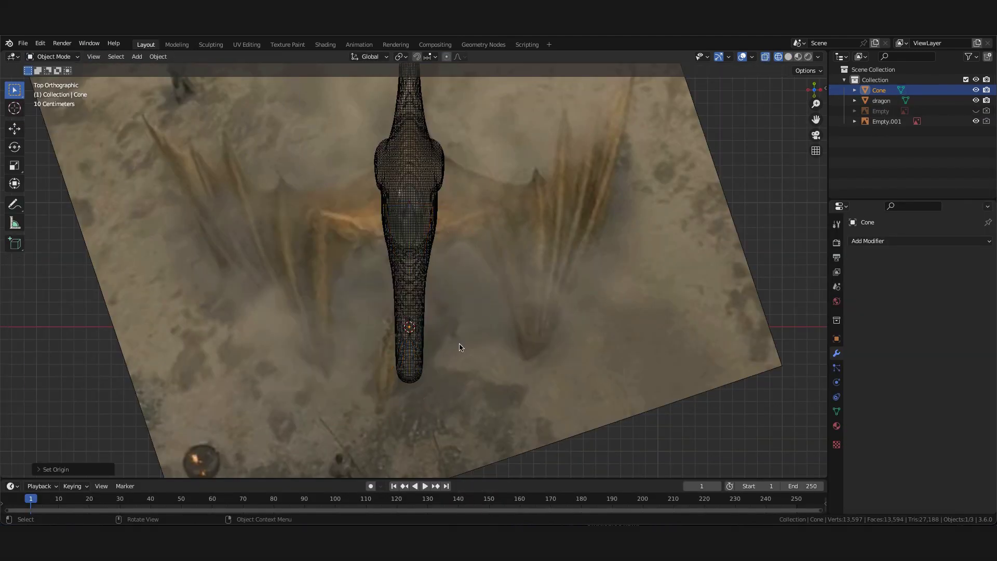
click(892, 240)
click(779, 418)
key(ctrl+2)
click(893, 240)
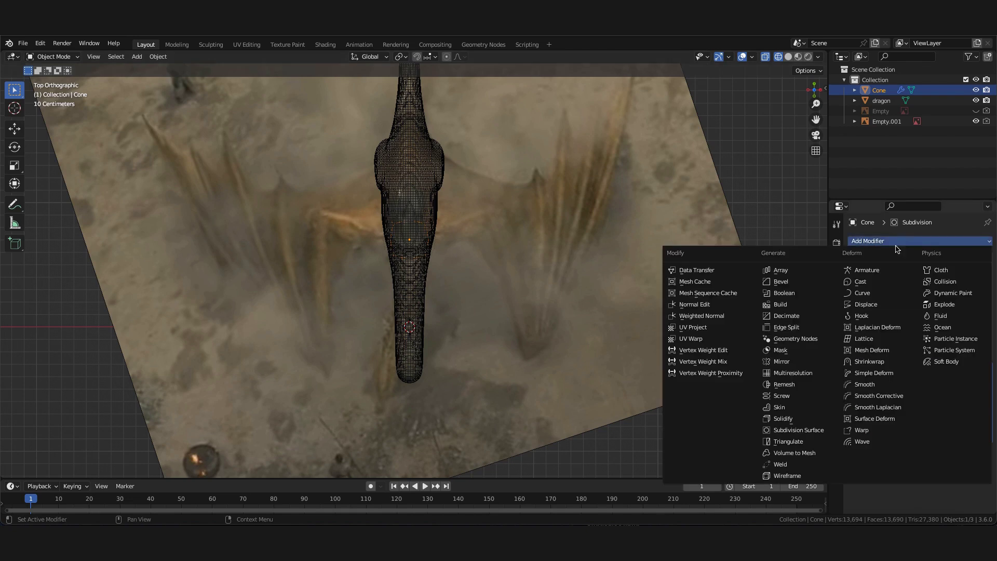
Position and extrude the wing-arm points, adjusting their skin thickness
click(492, 234)
scroll(492, 234, up, 5)
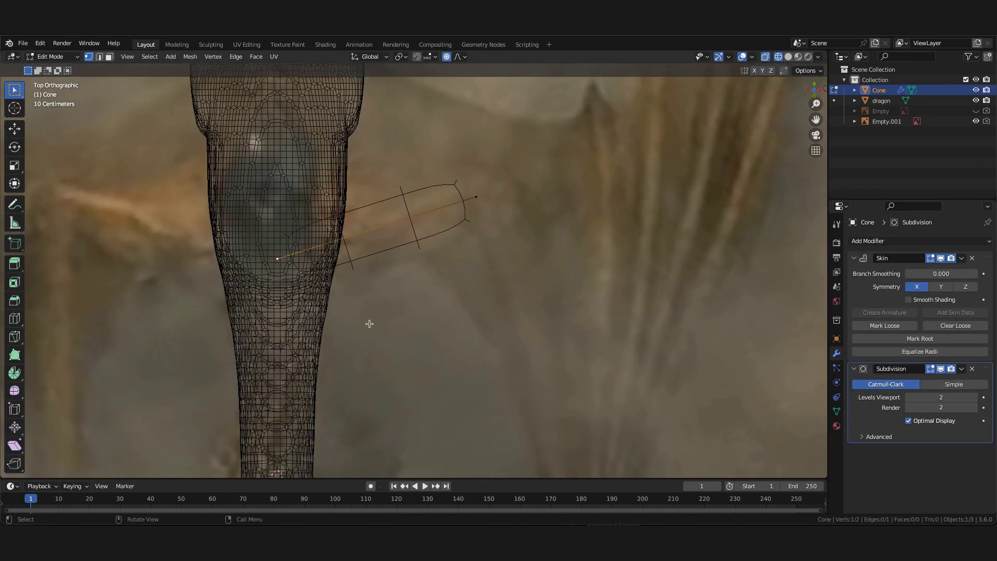
right_click(435, 317)
scroll(435, 317, down, 4)
scroll(427, 256, down, 1)
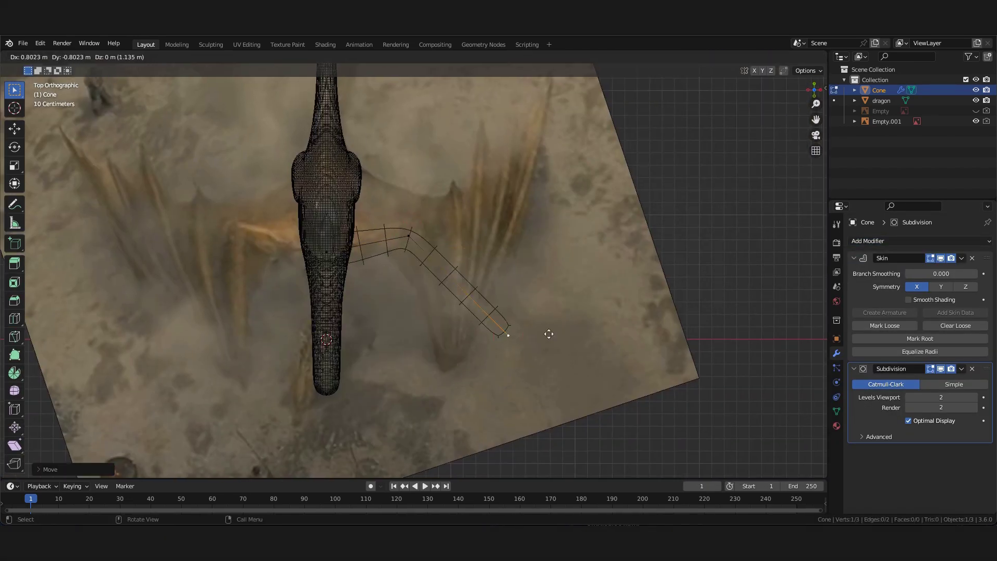
click(571, 270)
scroll(571, 270, down, 3)
scroll(566, 275, up, 3)
key(e)
click(566, 278)
key(e)
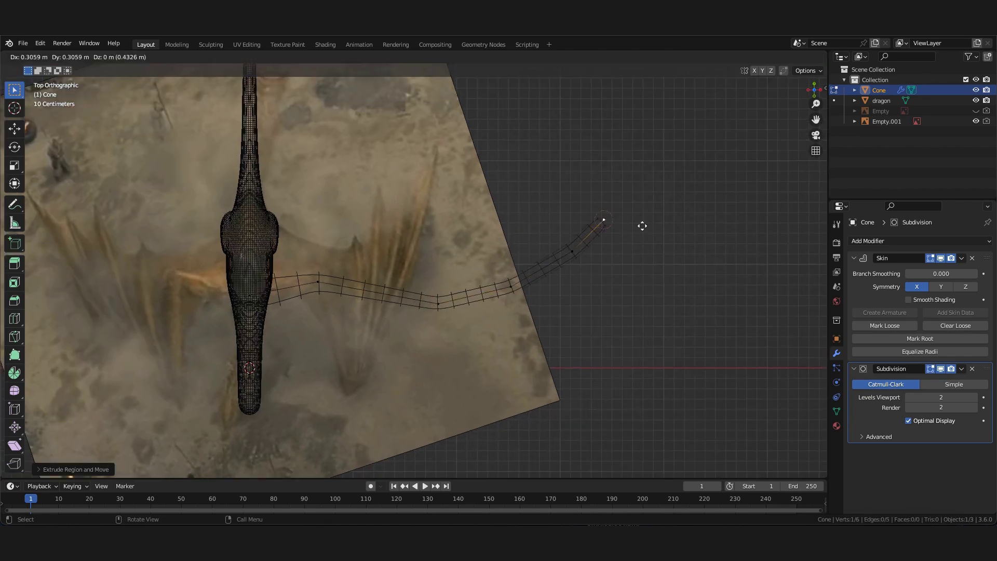
click(621, 211)
key(Tab)
Rotate and move the top-view reference image into place
click(530, 434)
key(r)
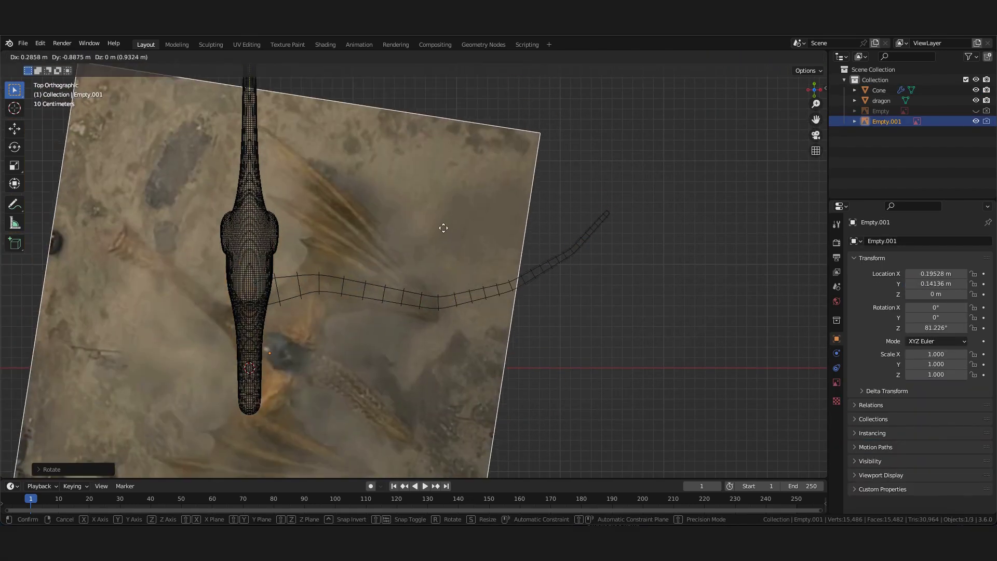
click(512, 329)
key(g)
click(498, 221)
Move the wing's end point with soft proportional falloff
click(566, 254)
click(39, 56)
click(42, 75)
key(g)
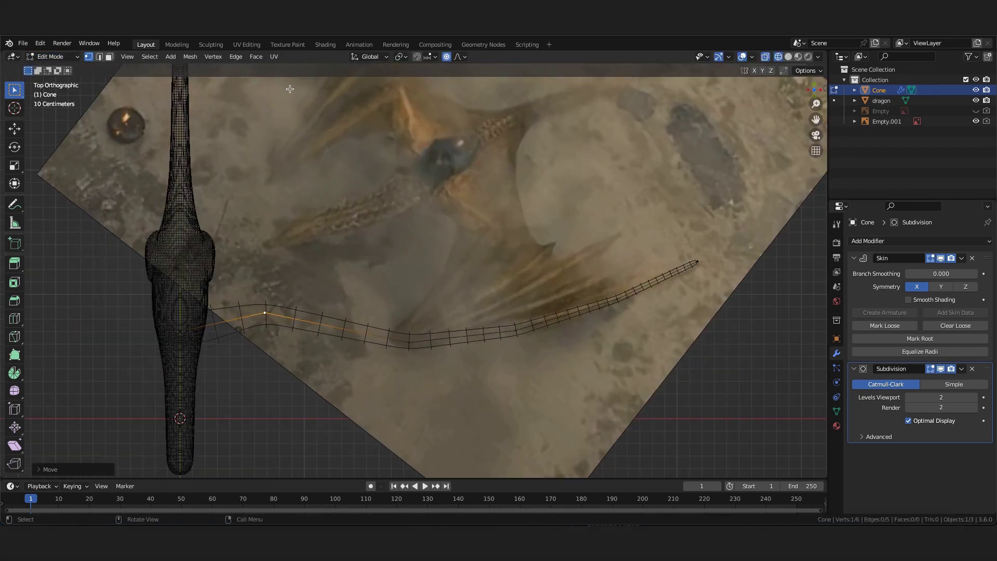
Realign the reference image to line up with the wing
key(Tab)
click(581, 141)
key(g)
click(375, 262)
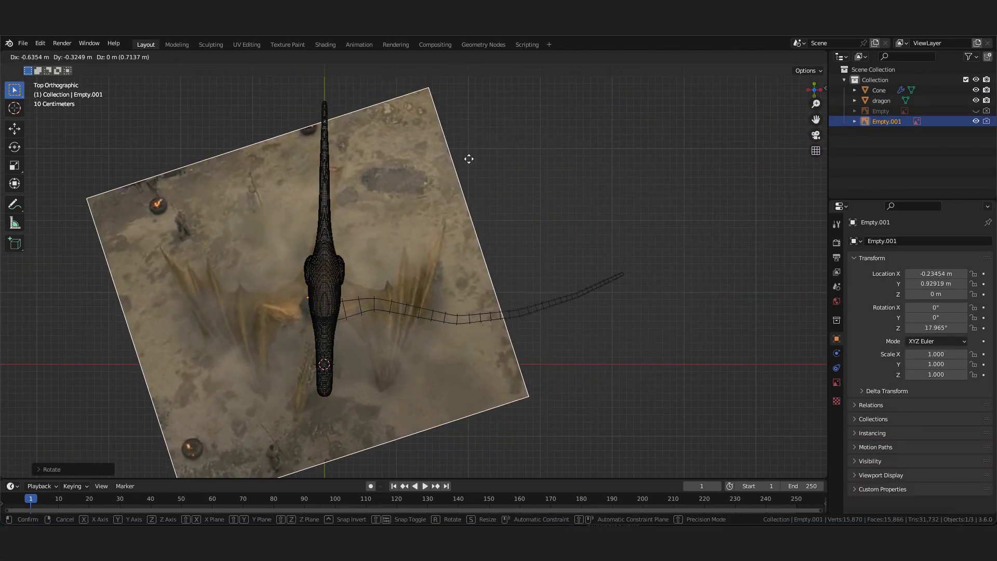
scroll(375, 263, up, 3)
Extrude a finger bone from a vertex partway along the wing arm
shift+middle_drag(467, 260, 500, 263)
click(501, 263)
key(Tab)
click(384, 293)
scroll(385, 294, up, 1)
key(e)
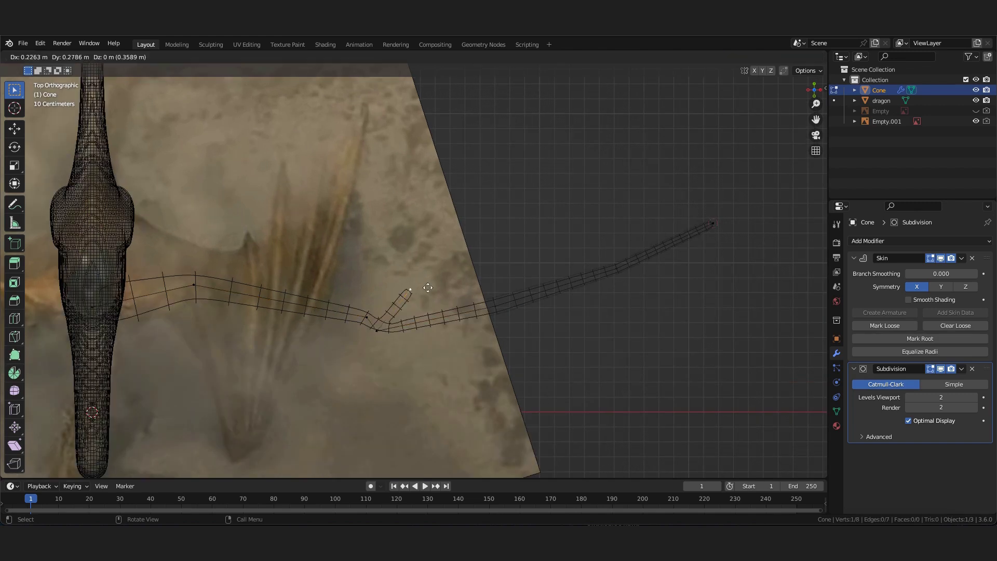
key(g)
click(557, 134)
scroll(409, 346, up, 2)
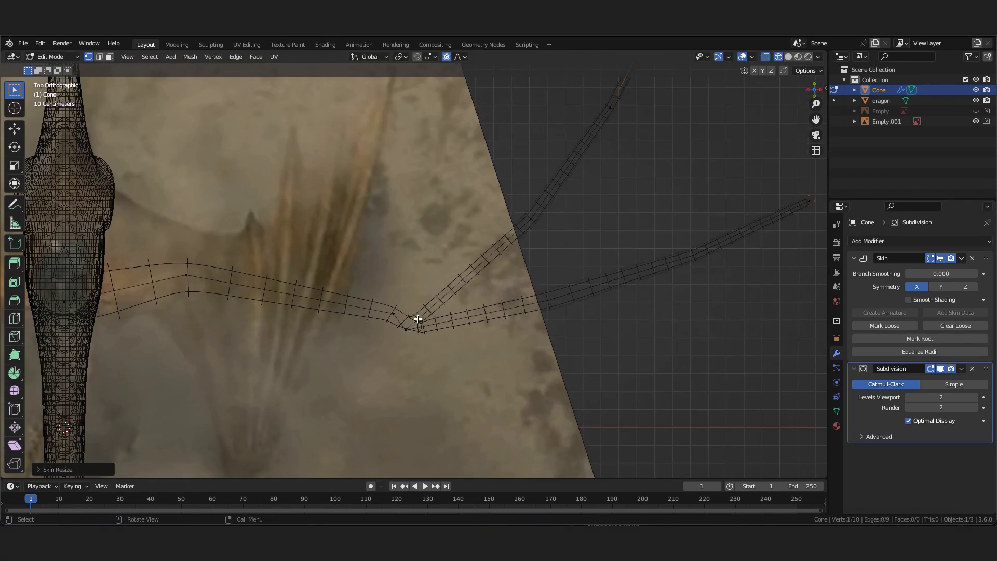
shift+middle_drag(385, 327, 408, 347)
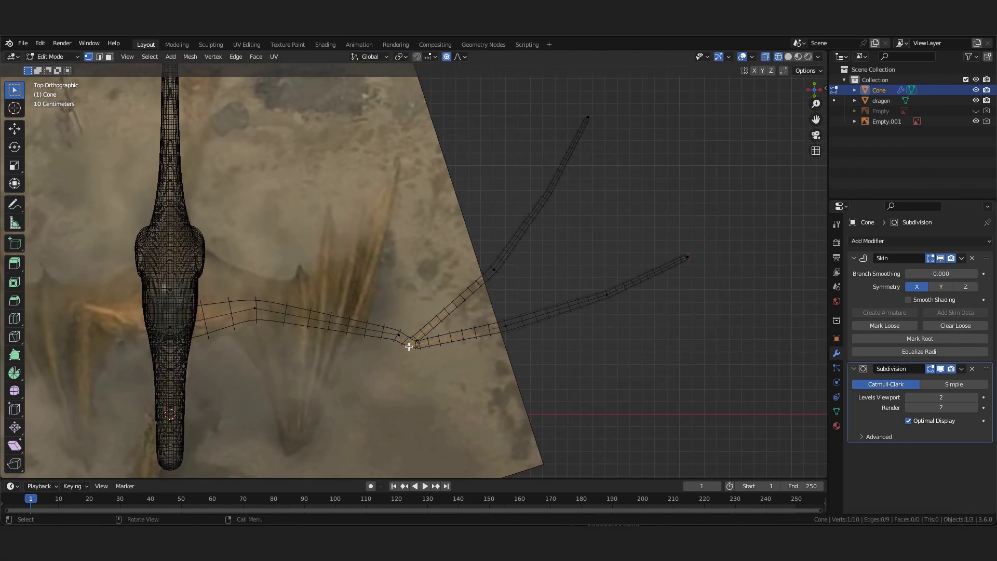
Reposition the up-right finger tip and extrude a shorter finger bone with adjusted thickness
scroll(469, 152, down, 2)
click(527, 161)
key(g)
click(475, 152)
scroll(423, 248, up, 3)
key(e)
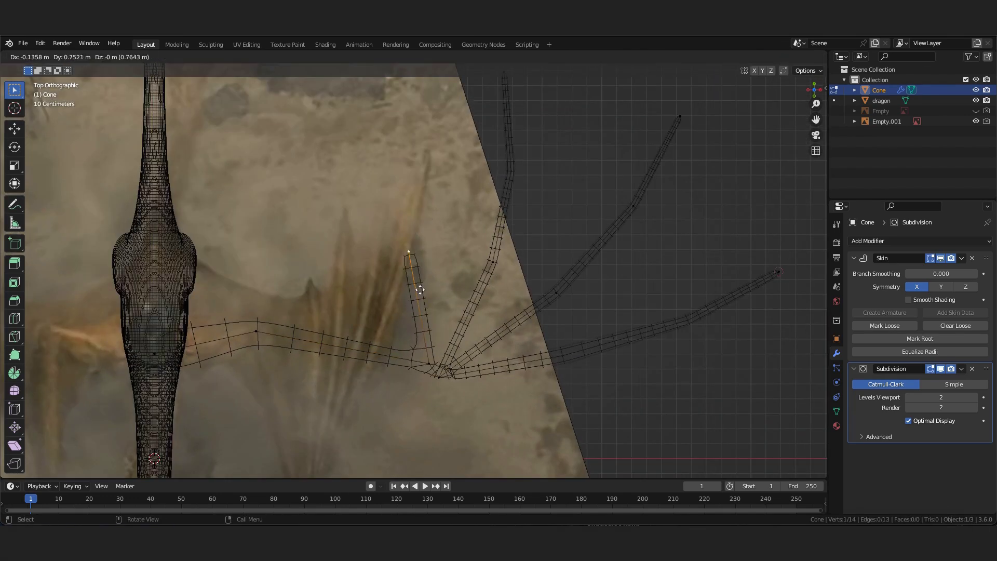
click(423, 247)
scroll(423, 247, down, 3)
scroll(423, 248, up, 3)
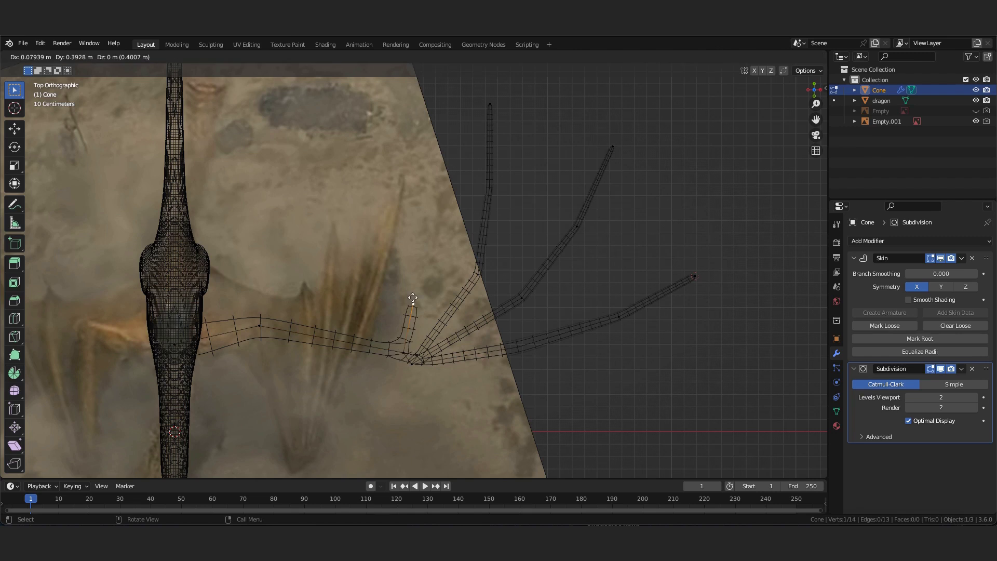
click(411, 206)
scroll(411, 206, down, 4)
mouse_move(411, 206)
middle_down()
mouse_move(439, 293)
mouse_move(570, 340)
middle_up()
Add a Mirror modifier to copy the wing to the dragon's other side
key(Tab)
scroll(440, 293, up, 4)
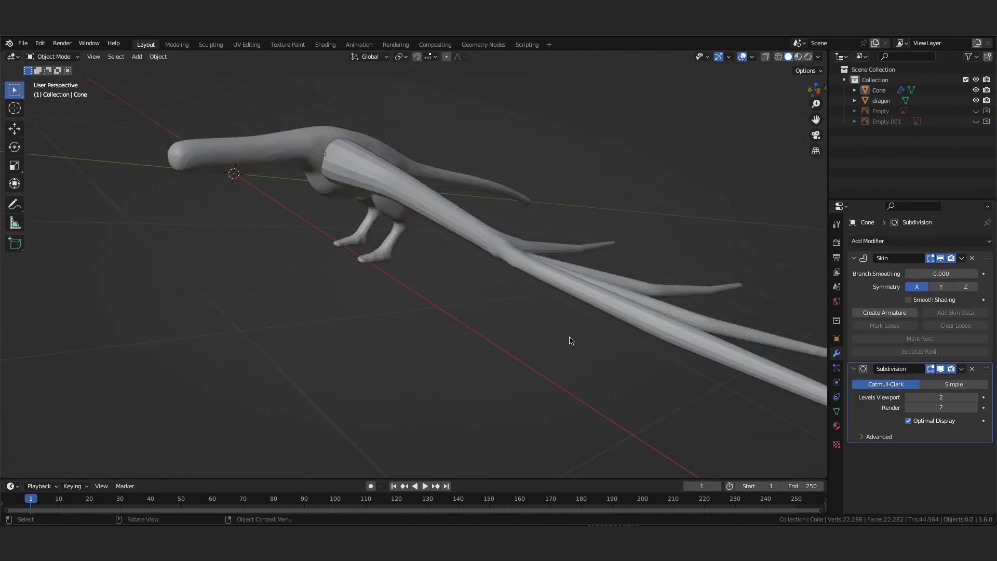
click(919, 241)
click(745, 374)
mouse_move(510, 352)
middle_down()
mouse_move(467, 259)
mouse_move(492, 217)
mouse_move(571, 223)
middle_up()
key(Tab)
Apply the wing's Skin modifier and fill the first membrane faces between the bones
click(52, 56)
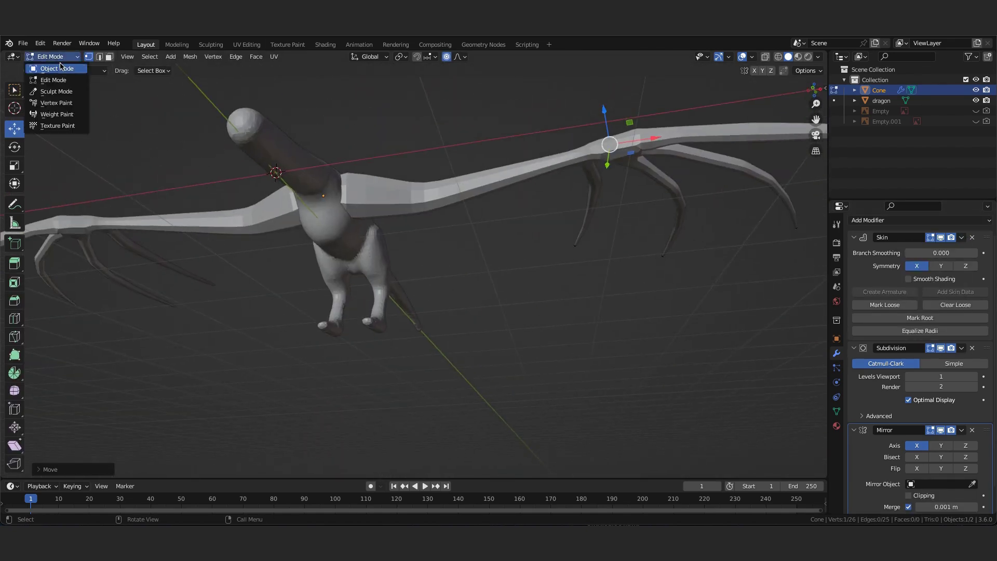
key(ctrl+a)
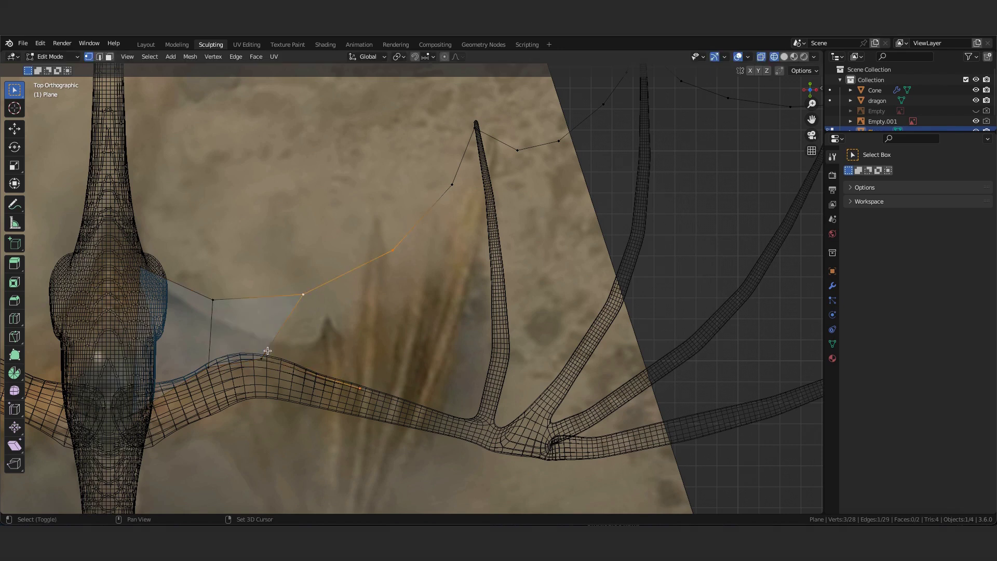
shift+middle_drag(268, 350, 244, 347)
key(f)
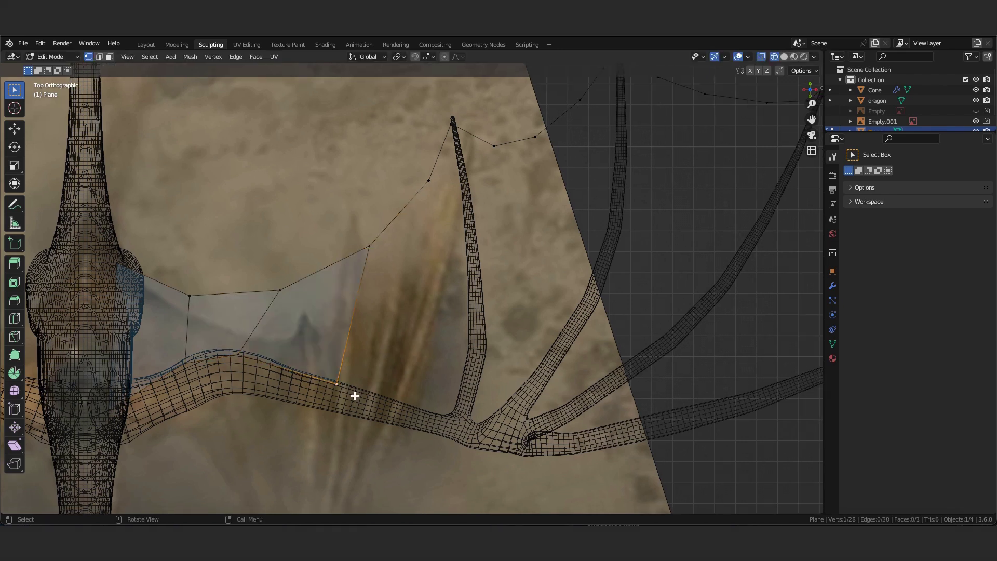
key(f)
Extrude a new membrane edge vertex and fill the next faces between the finger bones
shift+middle_drag(414, 412, 370, 426)
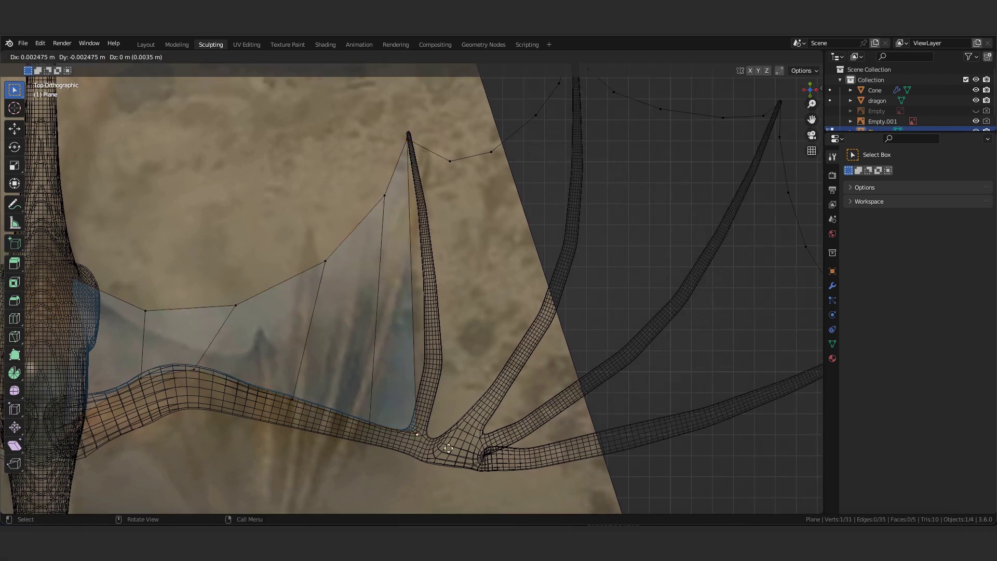
key(e)
click(481, 452)
shift+middle_drag(498, 460, 404, 460)
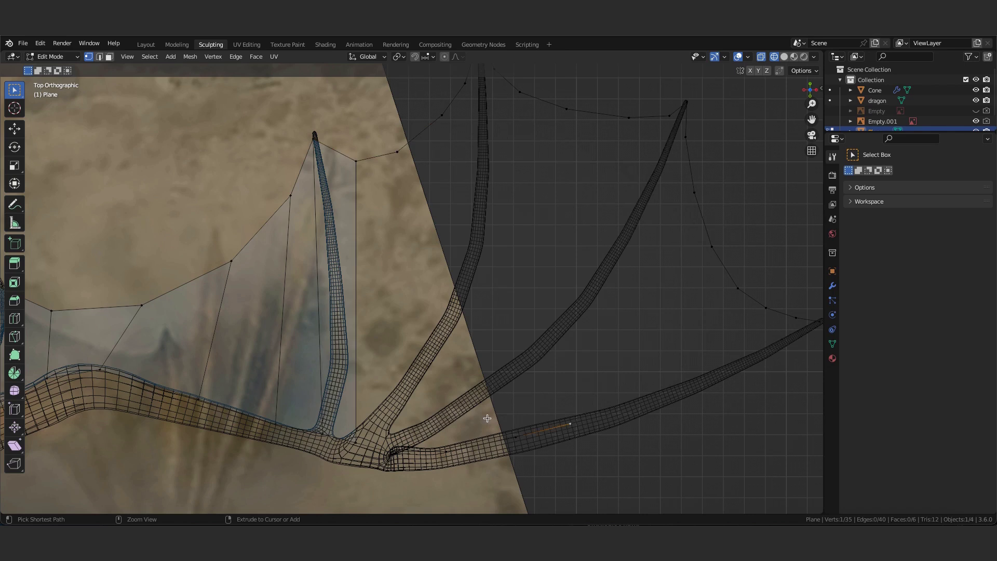
key(f)
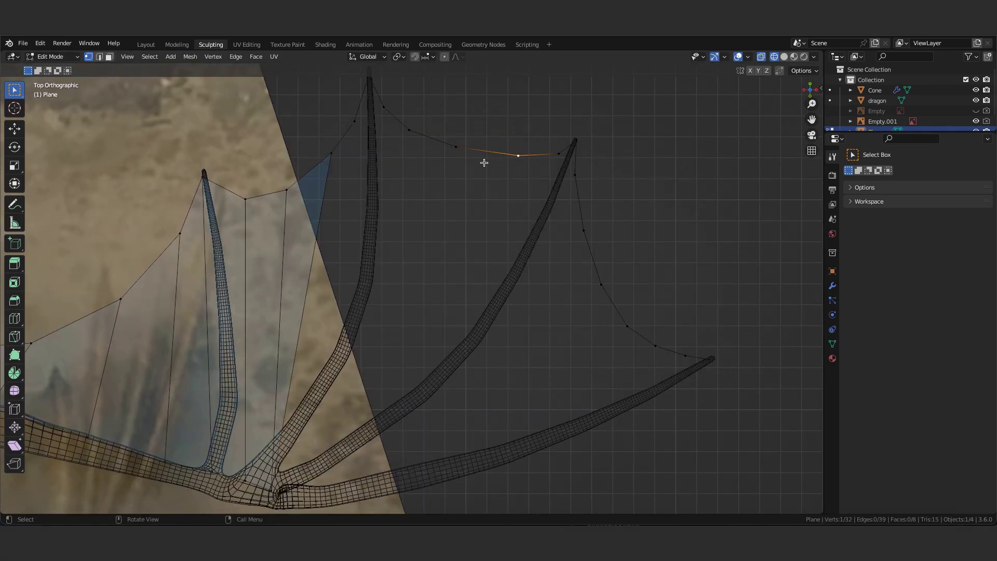
shift+middle_drag(760, 302, 667, 315)
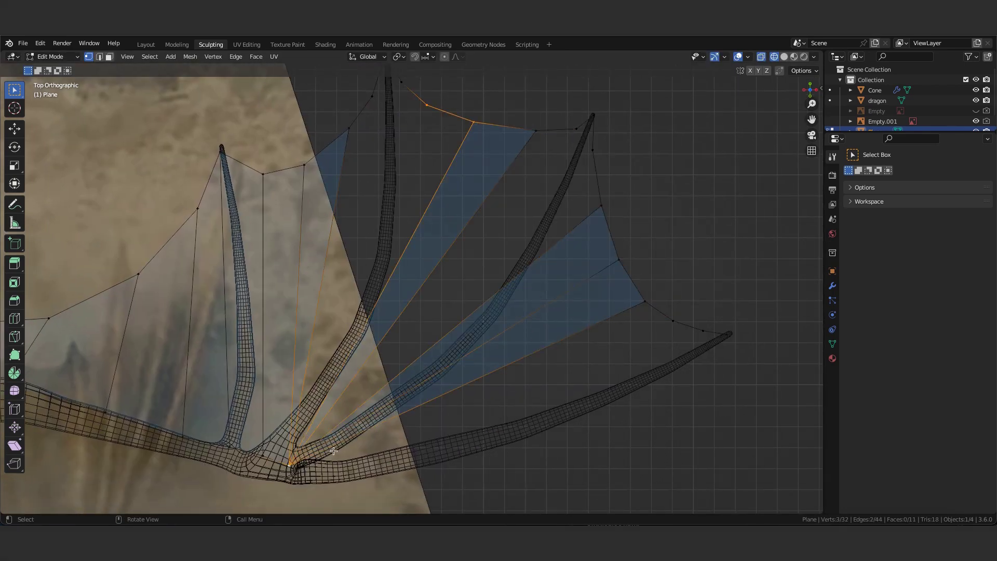
key(f)
Fill the remaining membrane faces between the finger bones out to the wingtip
shift+middle_drag(383, 99, 367, 184)
key(f)
shift+middle_drag(621, 480, 613, 343)
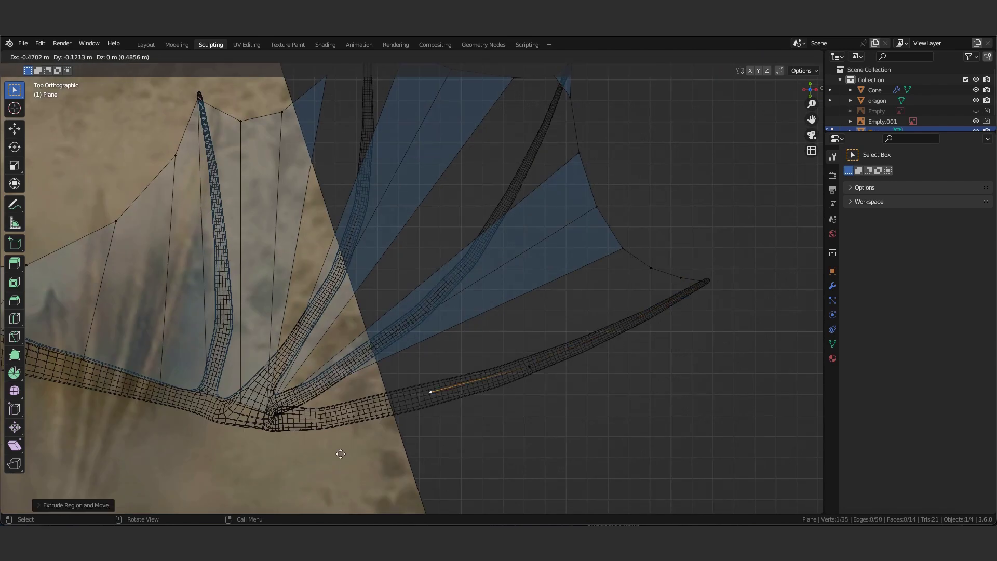
key(f)
shift+middle_drag(476, 379, 430, 386)
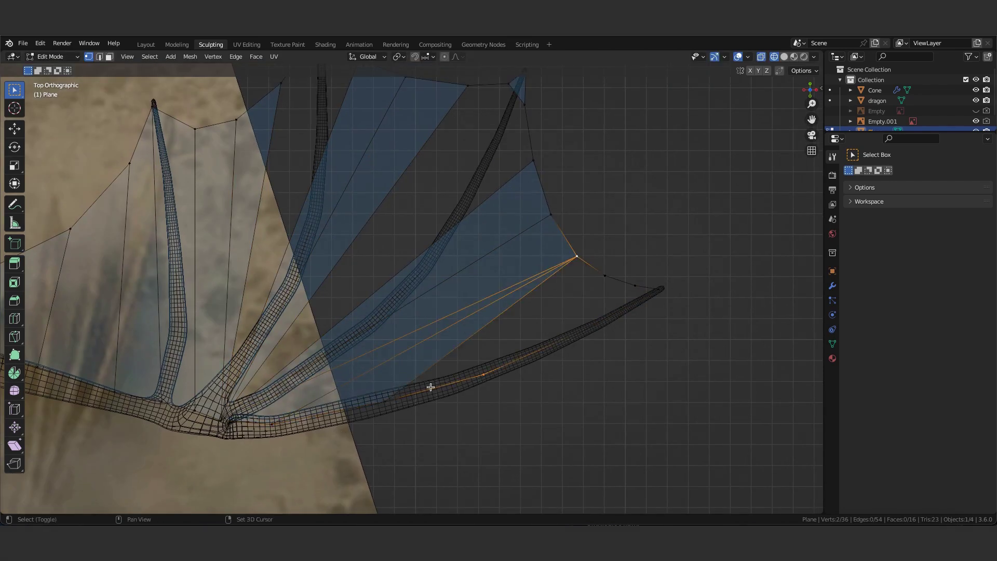
key(f)
scroll(597, 355, up, 3)
key(f)
scroll(596, 319, down, 4)
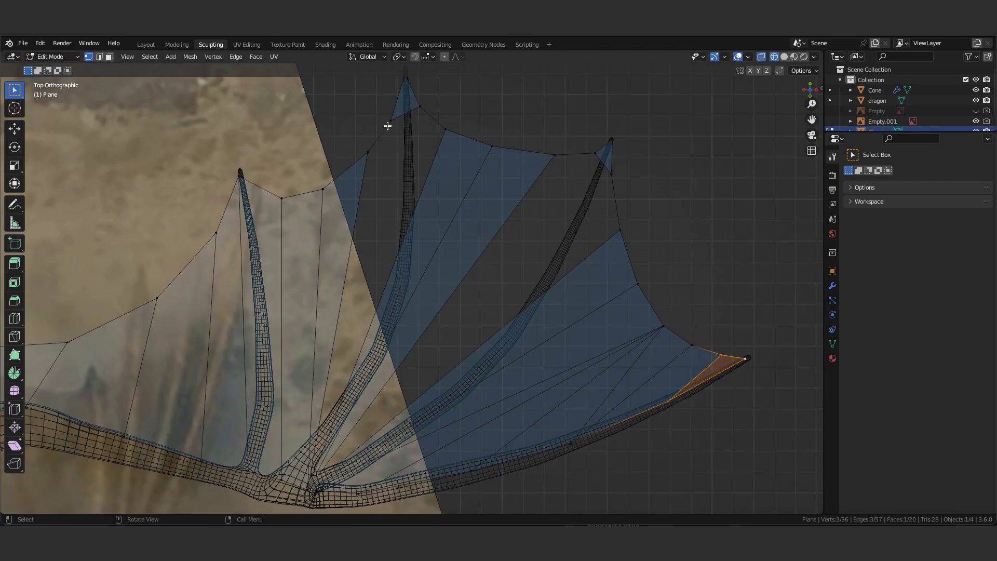
scroll(605, 259, down, 5)
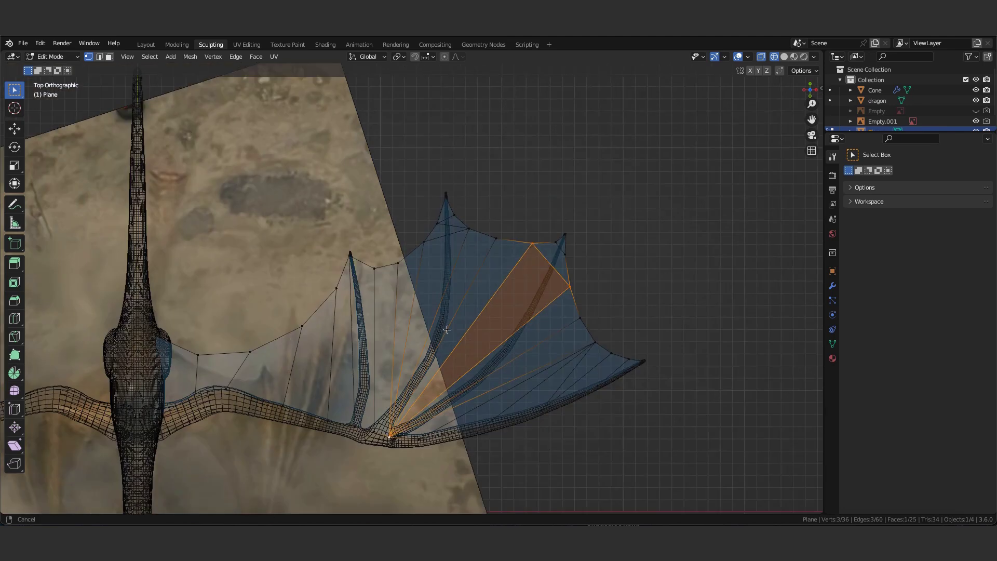
Exit Edit Mode and orbit the dragon in side view to check the finished wings
middle_drag(445, 329, 741, 194)
key(Tab)
key(KP_3)
shift+middle_drag(456, 272, 560, 226)
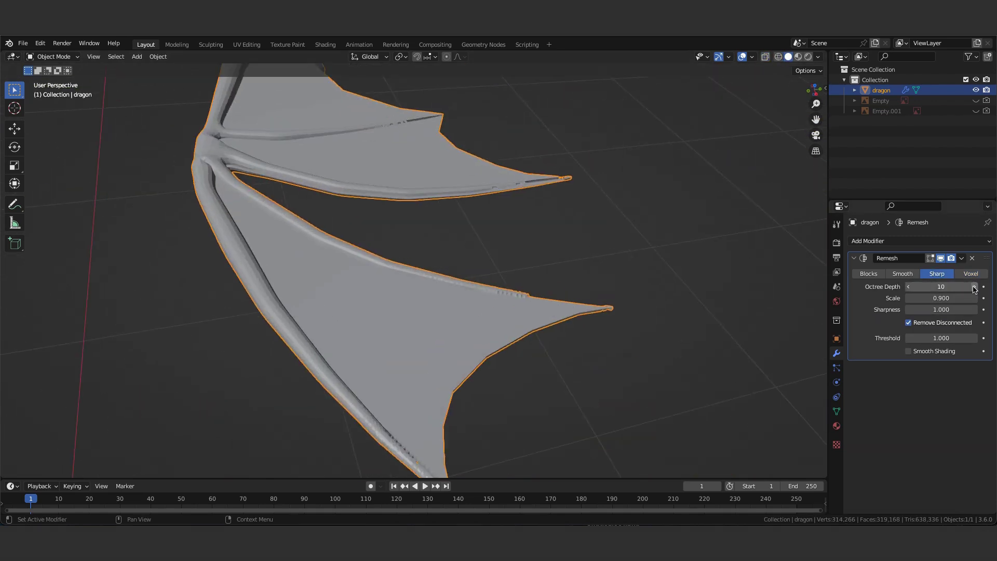
Switch the dragon's Remesh to Voxel mode at 0.01 m and inspect the dense mesh
click(978, 278)
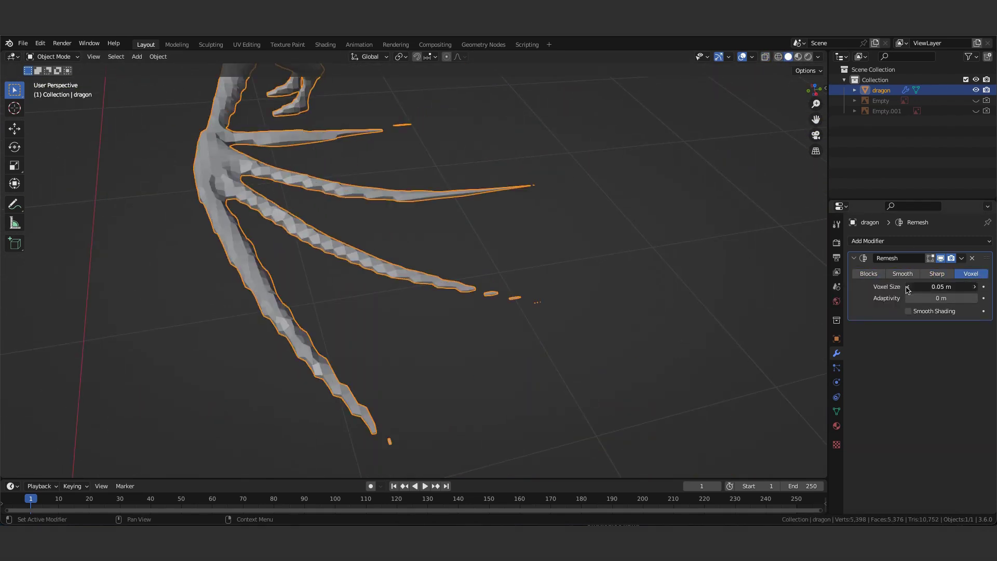
drag(907, 290, 912, 289)
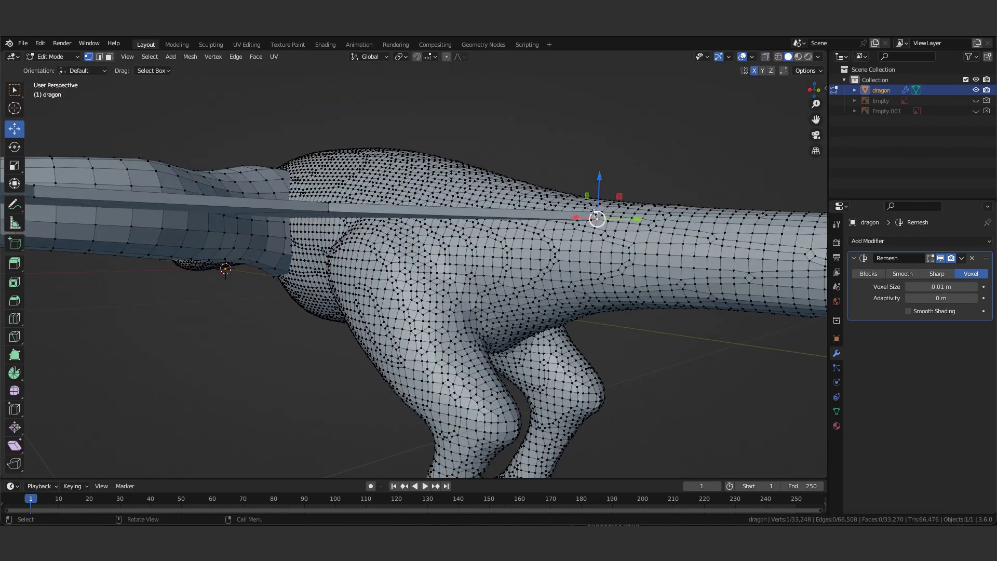
mouse_move(597, 218)
middle_down()
mouse_move(621, 205)
mouse_move(427, 347)
middle_up()
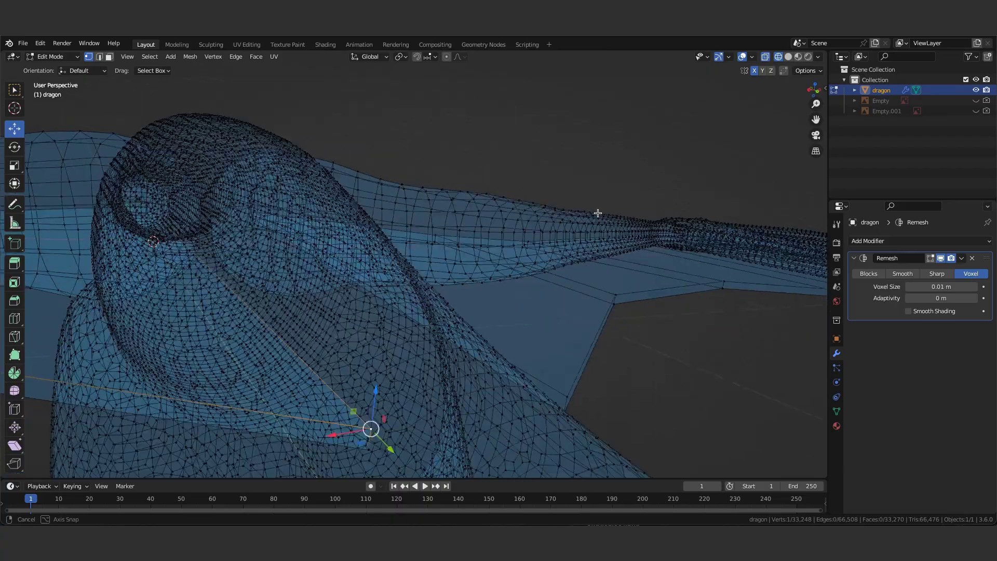
click(810, 97)
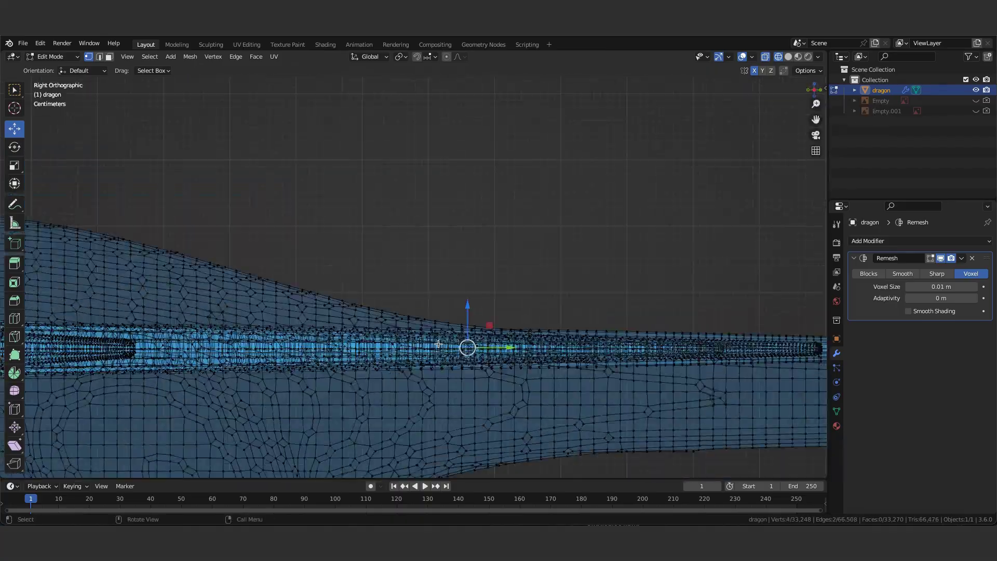
middle_drag(605, 232, 373, 219)
key(Tab)
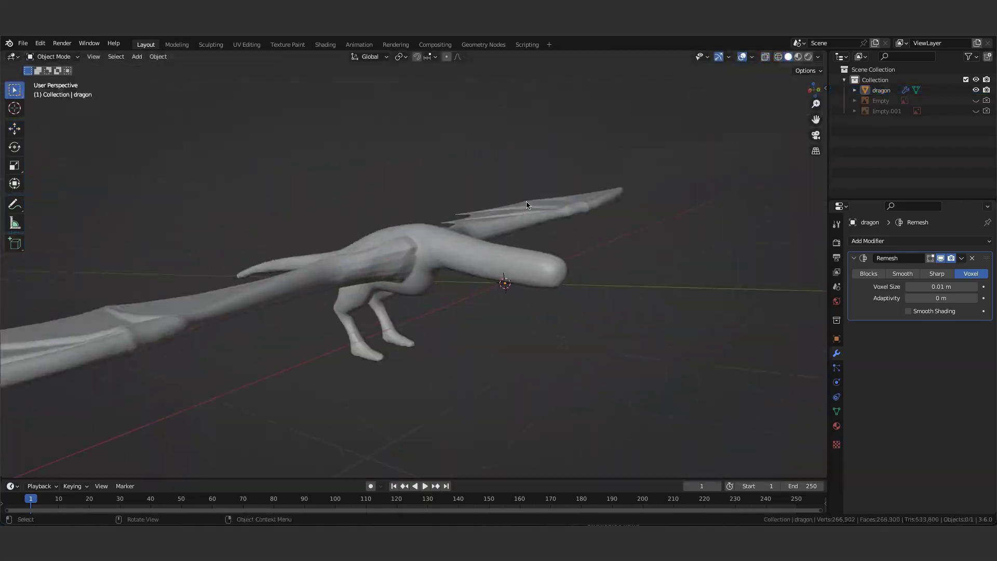
click(523, 205)
Add a plane mesh in top view and scale it down
middle_drag(439, 156, 467, 182)
key(KP_7)
click(976, 111)
scroll(410, 233, up, 4)
click(137, 56)
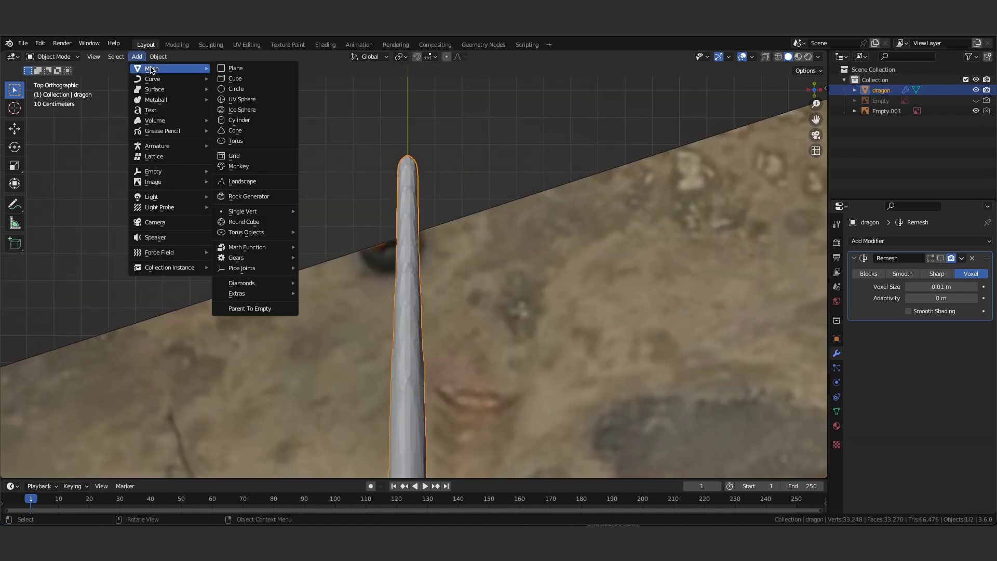
click(231, 67)
scroll(363, 260, down, 6)
scroll(363, 259, up, 5)
key(s)
click(529, 354)
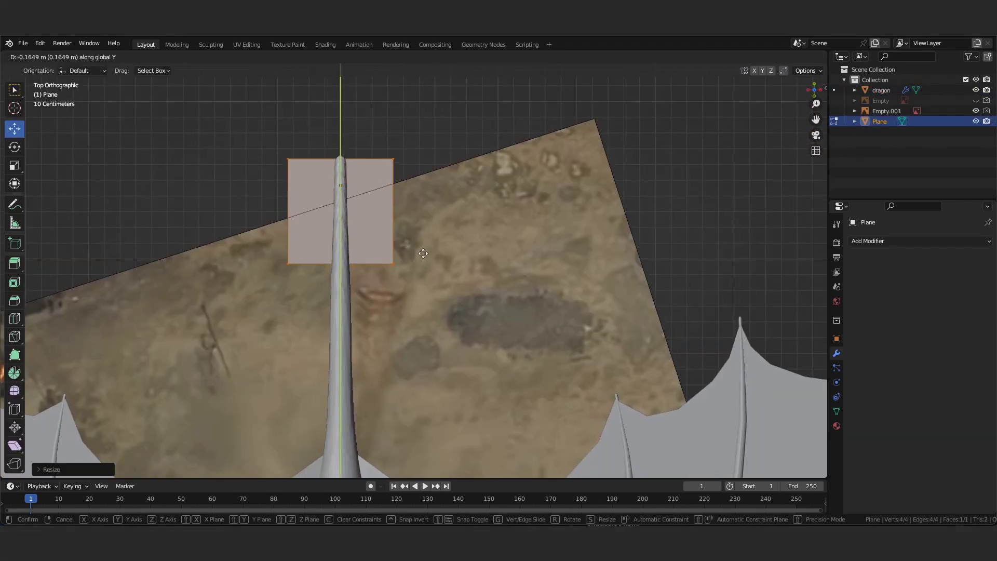
Edit the plane's vertices, moving them along Z with linear proportional falloff
key(Tab)
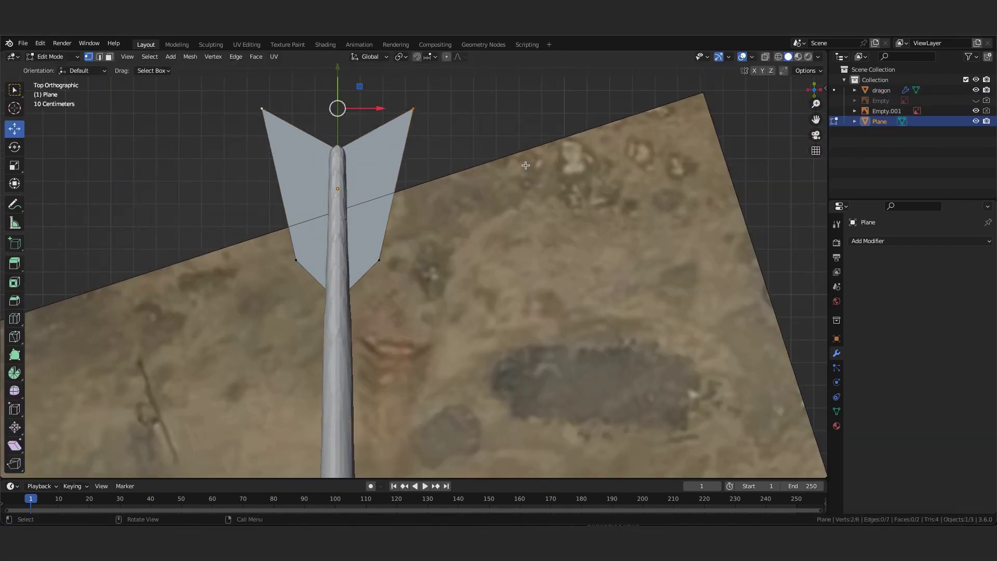
scroll(398, 297, up, 2)
key(alt+a)
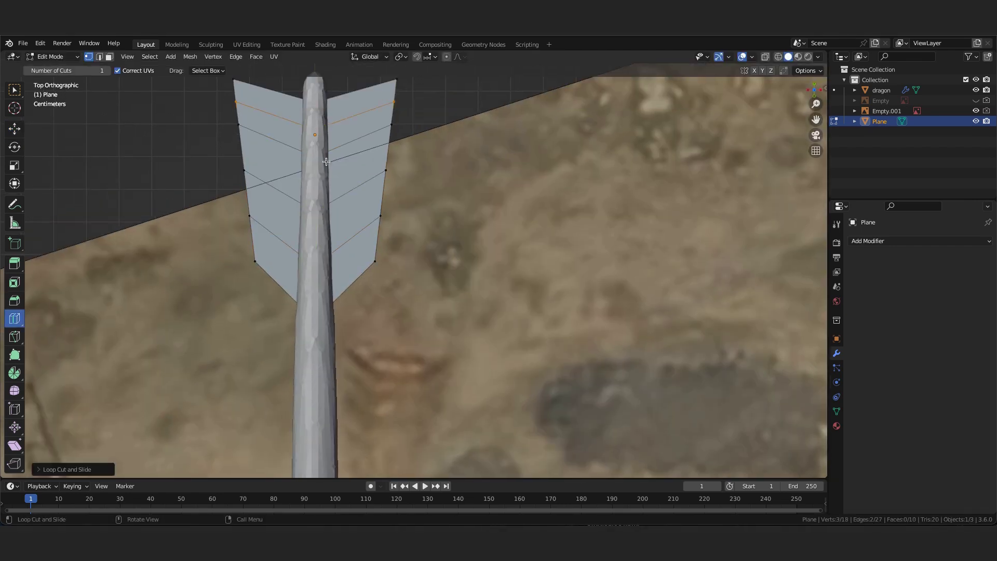
click(552, 244)
mouse_move(553, 244)
middle_down()
mouse_move(469, 185)
mouse_move(461, 278)
mouse_move(431, 270)
middle_up()
click(461, 56)
click(429, 155)
key(g)
key(z)
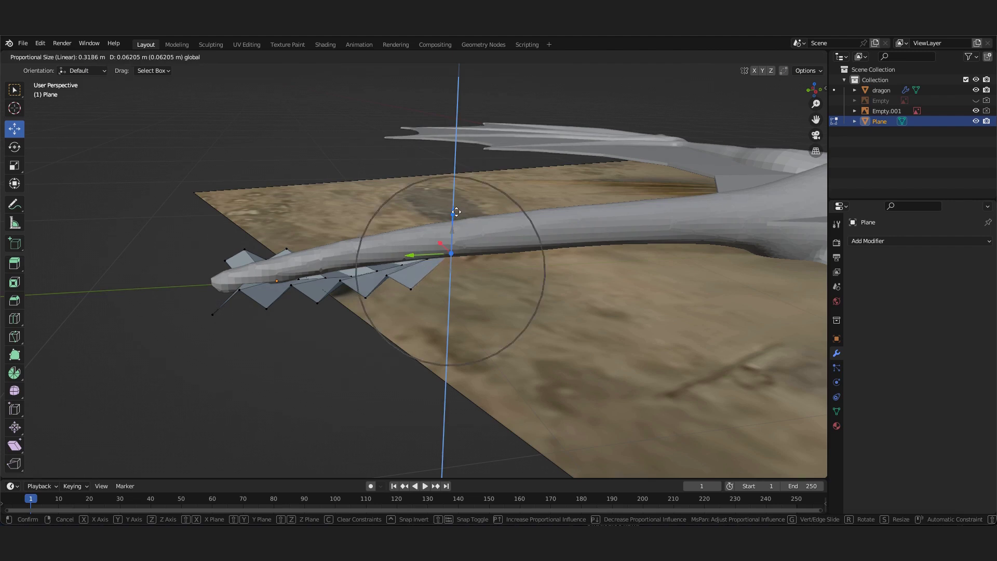
scroll(326, 276, up, 10)
scroll(520, 191, down, 5)
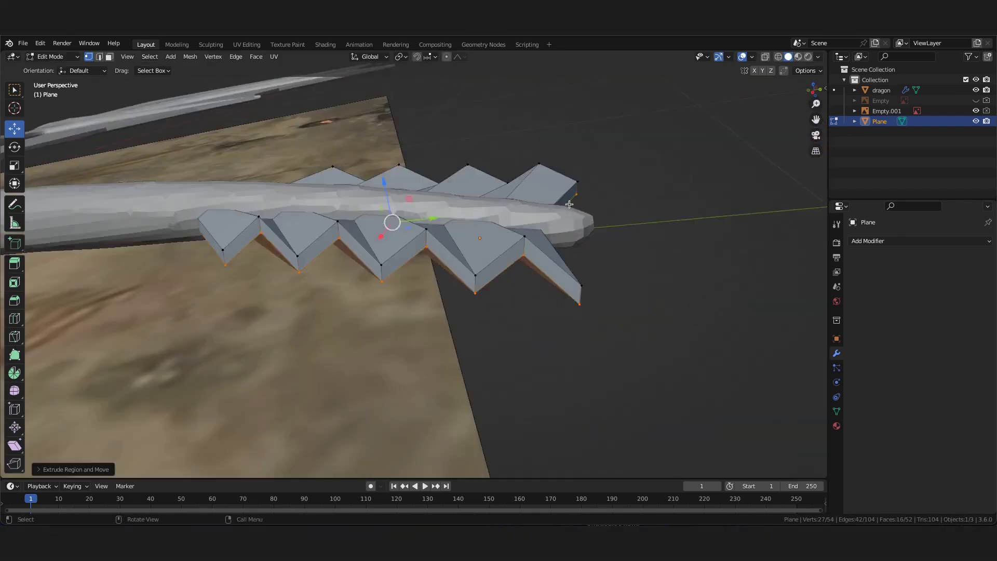
Return to Object Mode and select the dragon to show its Remesh settings
mouse_move(521, 191)
middle_down()
mouse_move(364, 208)
mouse_move(453, 185)
mouse_move(374, 213)
middle_up()
key(Tab)
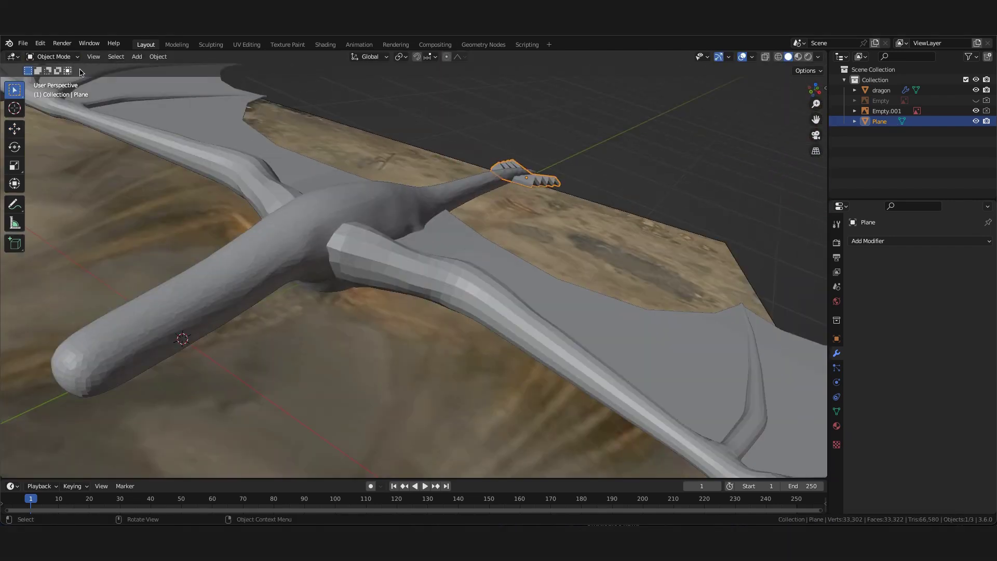
shift+click(374, 213)
scroll(477, 194, up, 5)
scroll(596, 211, down, 6)
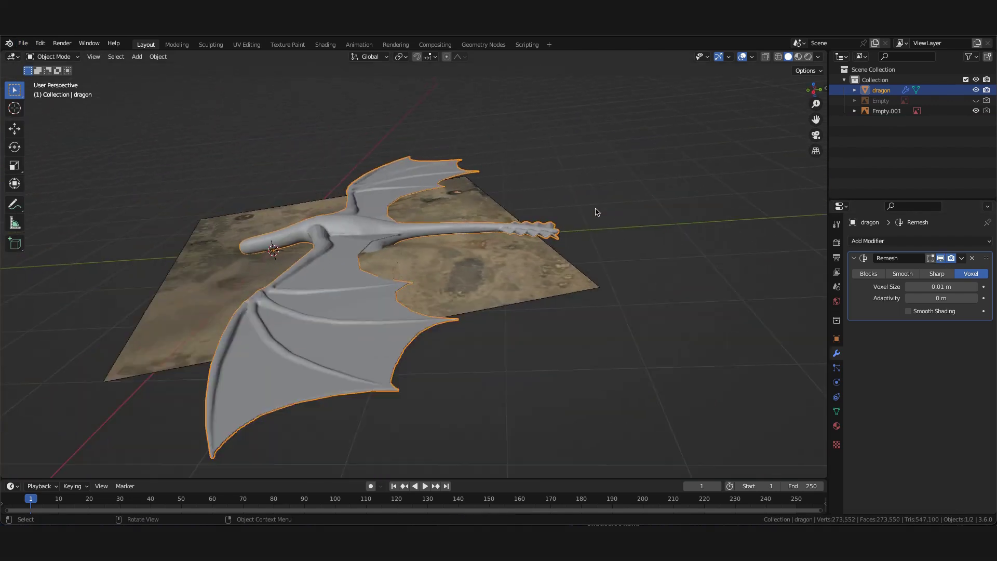
click(961, 258)
Apply the dragon's Remesh, then switch to the Smooth brush and zoom to the shoulder
click(929, 270)
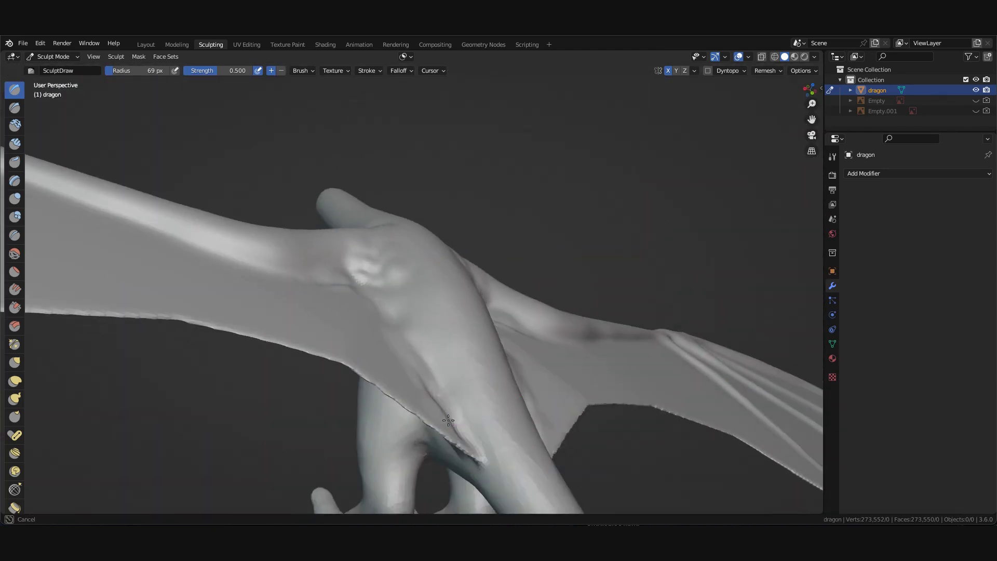
key(shift+s)
ctrl+middle_drag(331, 327, 384, 379)
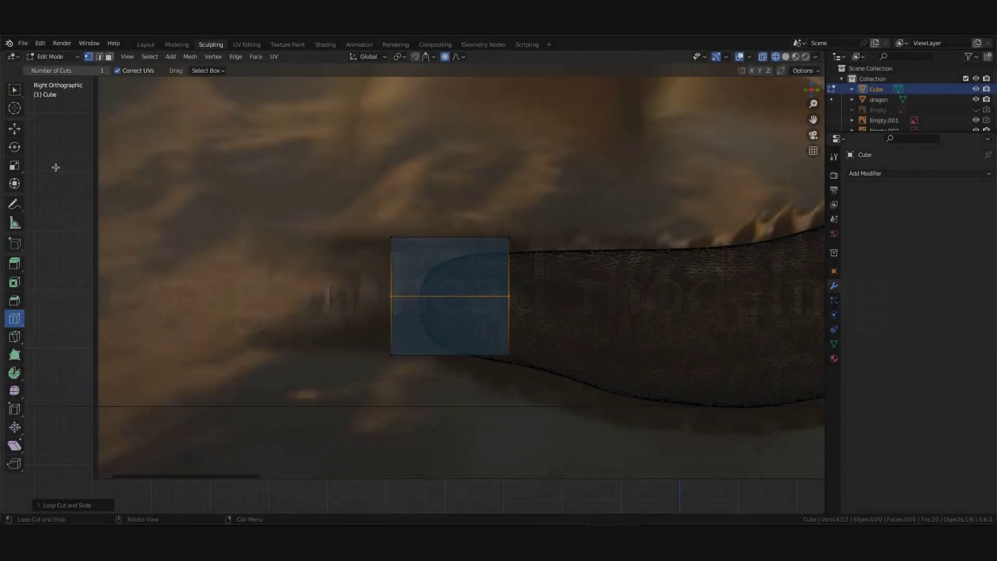
Box-select the vertices at the front of the head cube's jaw
drag(346, 283, 405, 370)
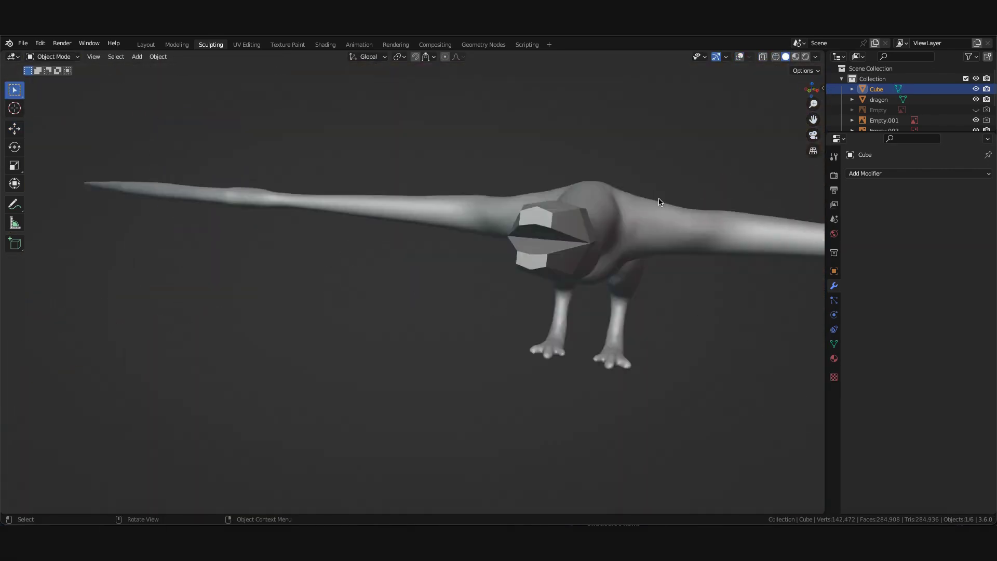
Add a Subdivision Surface modifier to the head block and frame it in Right view
click(919, 173)
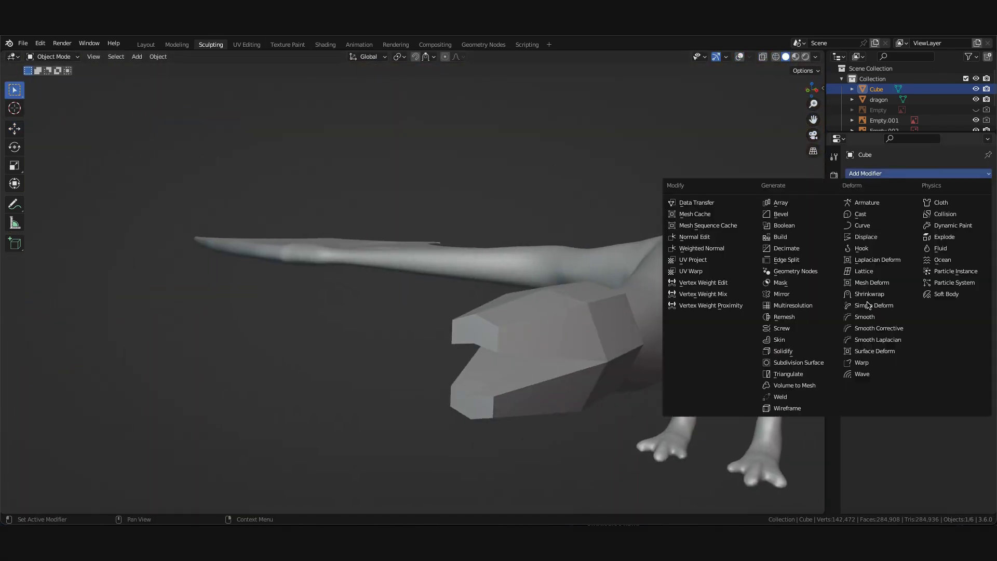
click(779, 365)
key(KP_3)
key(KP_Decimal)
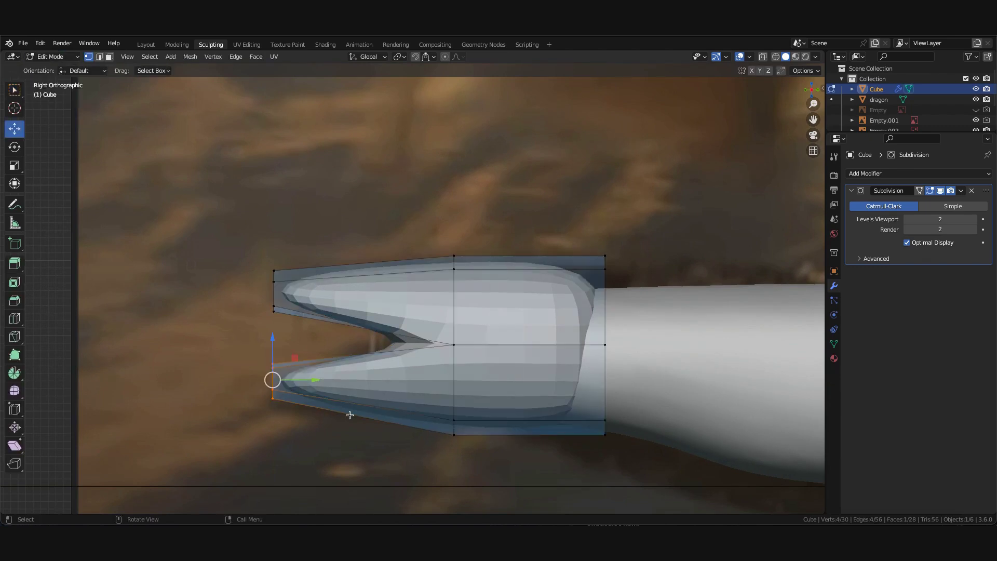
scroll(349, 415, down, 1)
scroll(495, 471, down, 5)
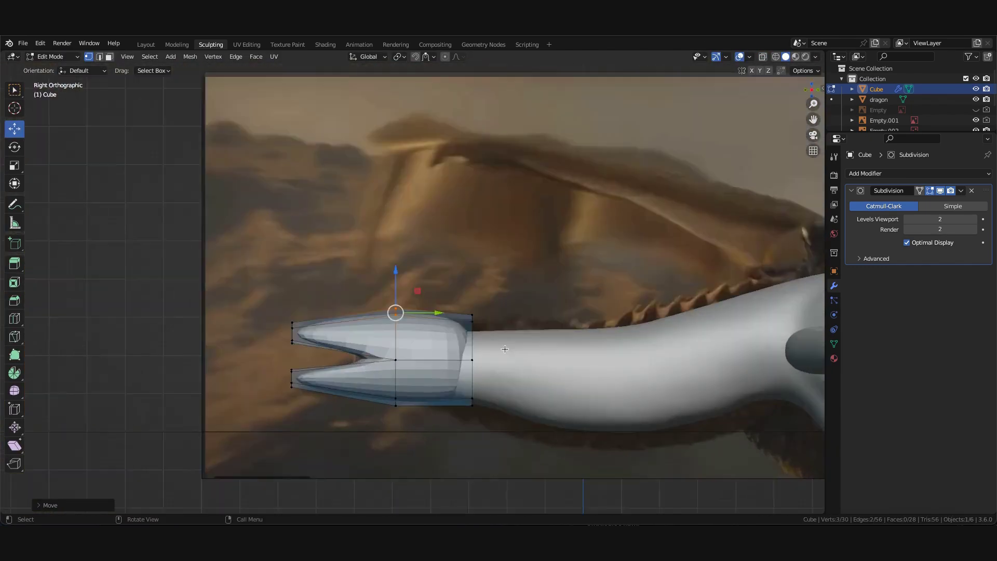
click(66, 57)
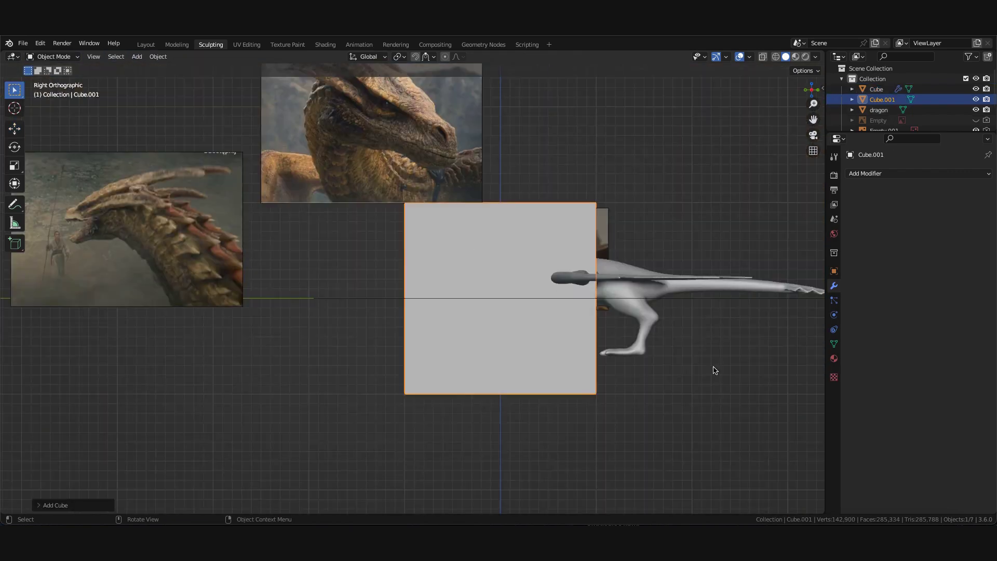
Shrink the new cube, subdivide it with Ctrl+1 and extrude its top into a tall column
key(s)
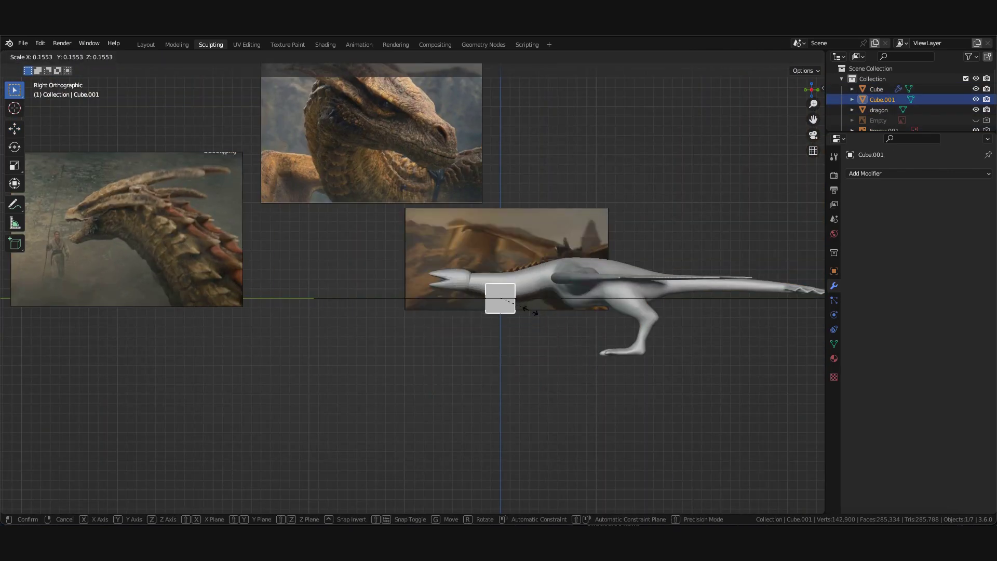
key(ctrl+1)
scroll(372, 315, up, 5)
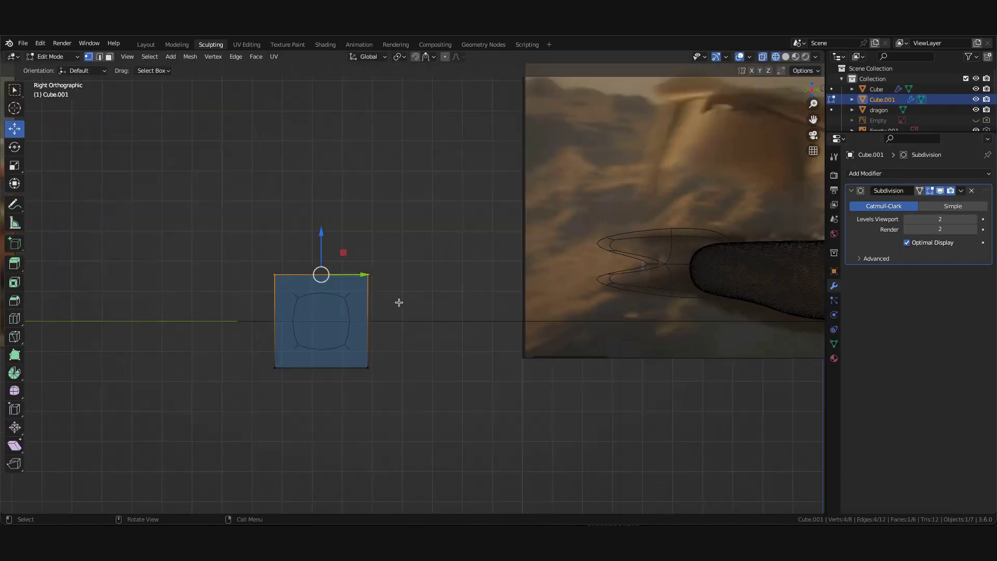
key(e)
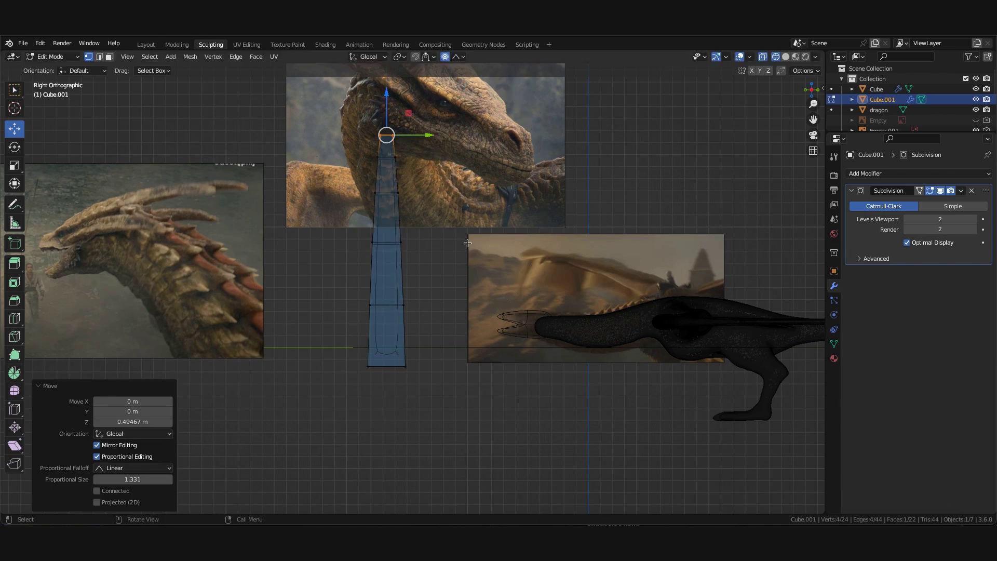
middle_drag(468, 243, 563, 350)
Move the column's vertices and rotate the piece 90 degrees around X
key(g)
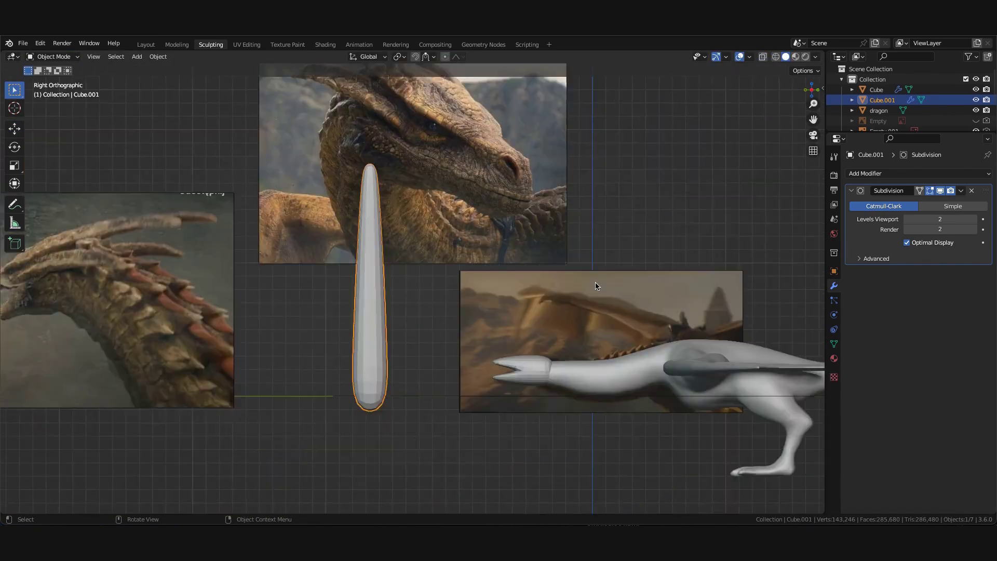
key(r)
key(x)
key(9)
key(0)
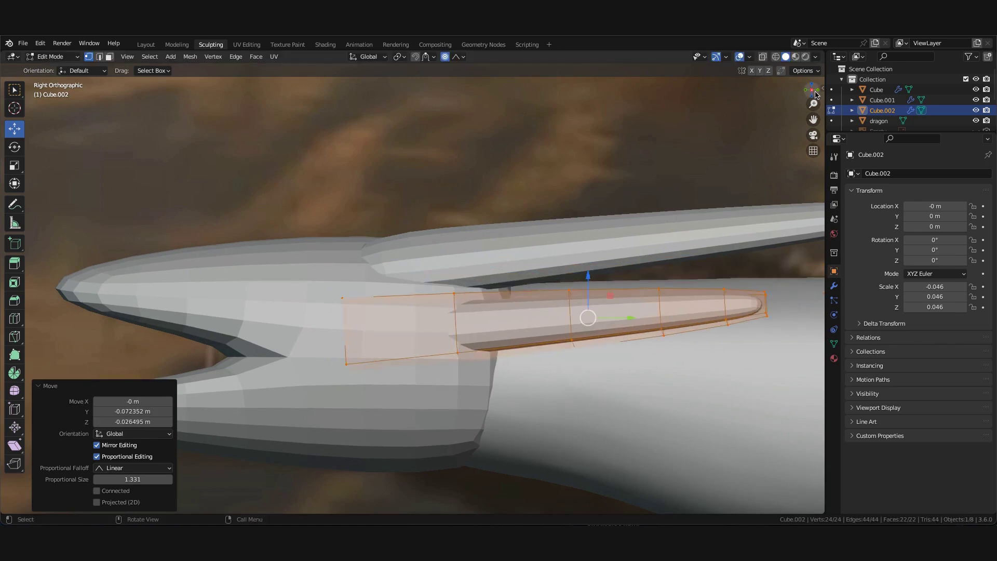
Switch to front view and rotate the slim tapered piece into place on the head
click(816, 95)
key(r)
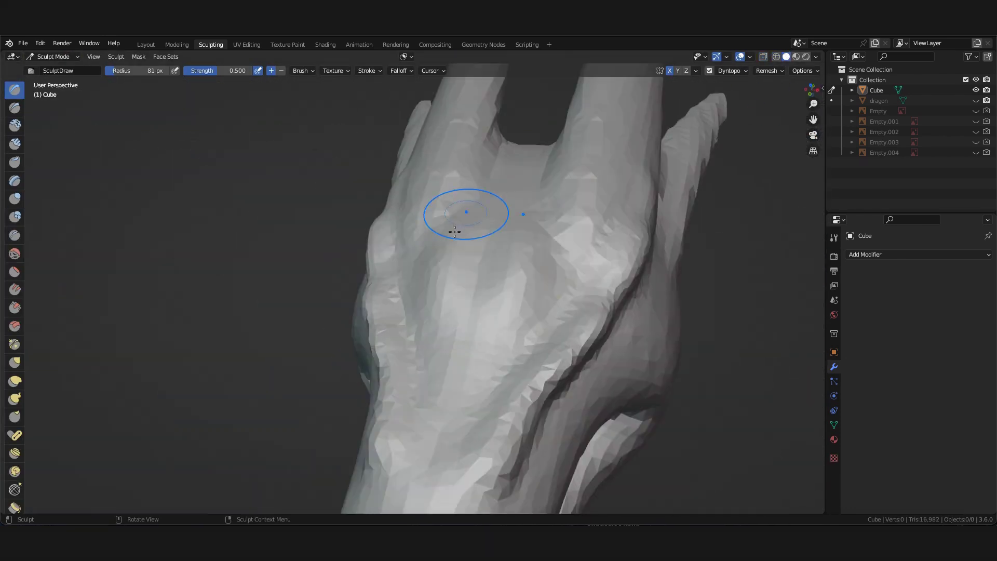
Orbit around the head and switch to the Smooth brush to soften the mouth
middle_drag(405, 385, 407, 330)
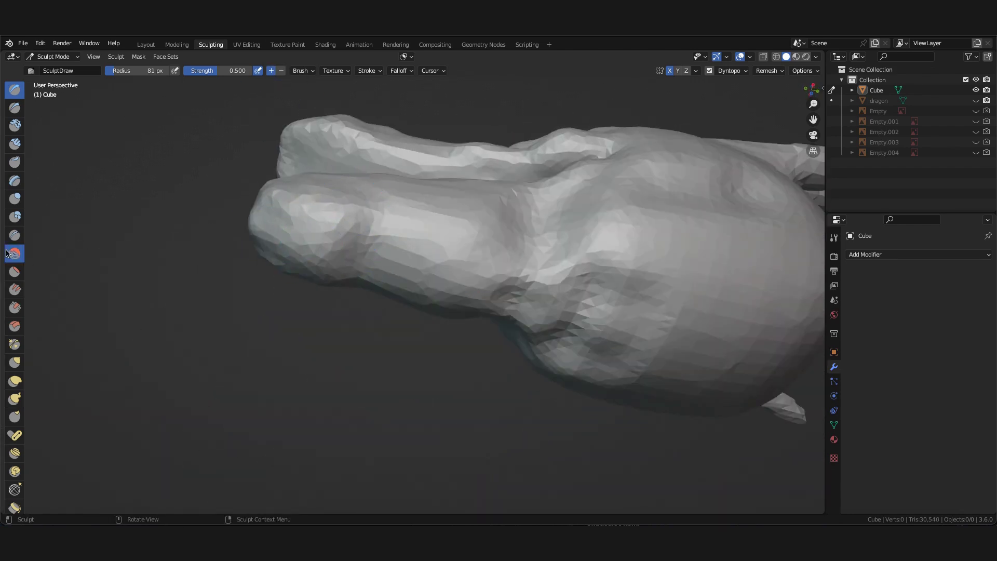
click(14, 254)
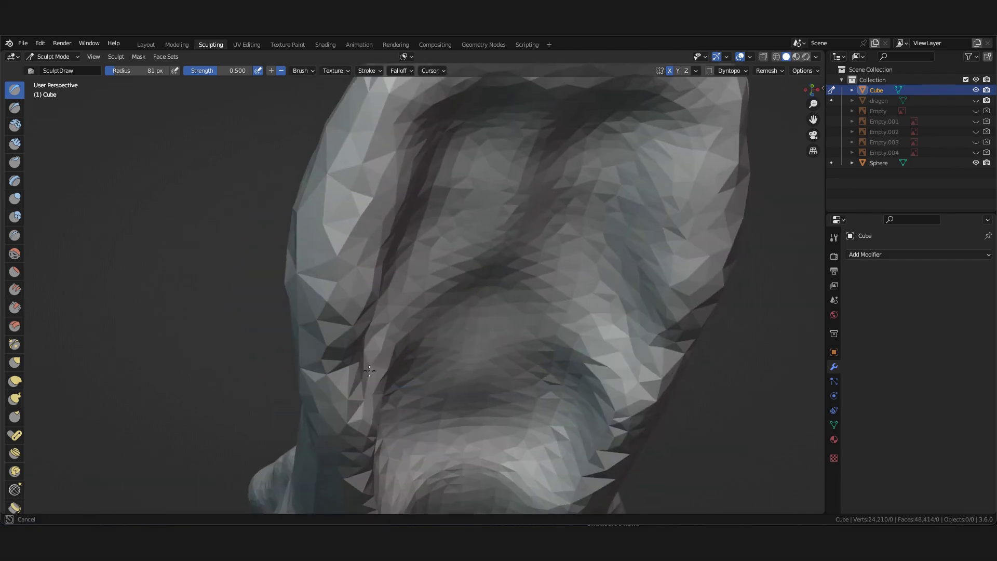
scroll(416, 409, up, 5)
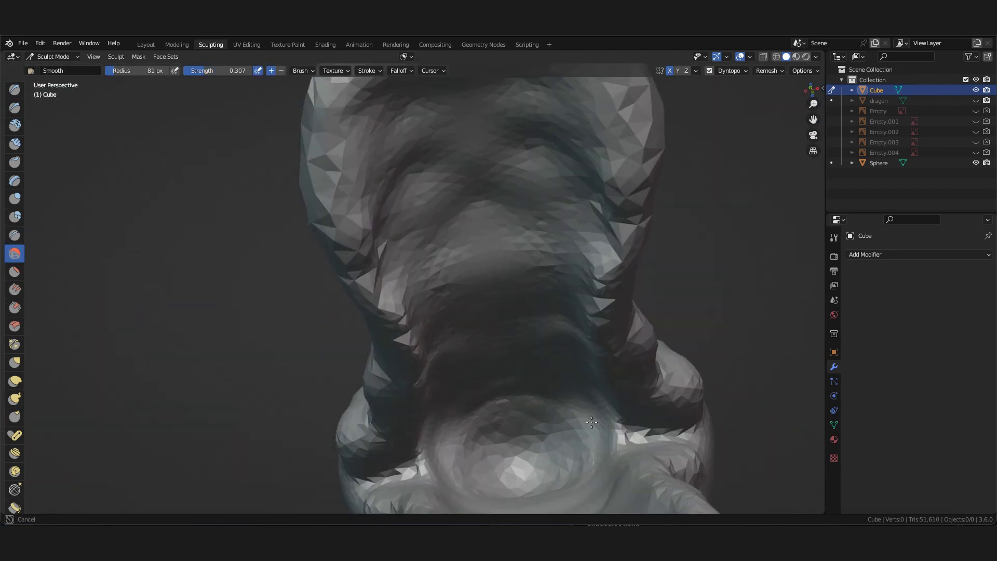
Smooth the lip fold beside the mouth and refine detail inside the mouth
middle_drag(537, 459, 511, 297)
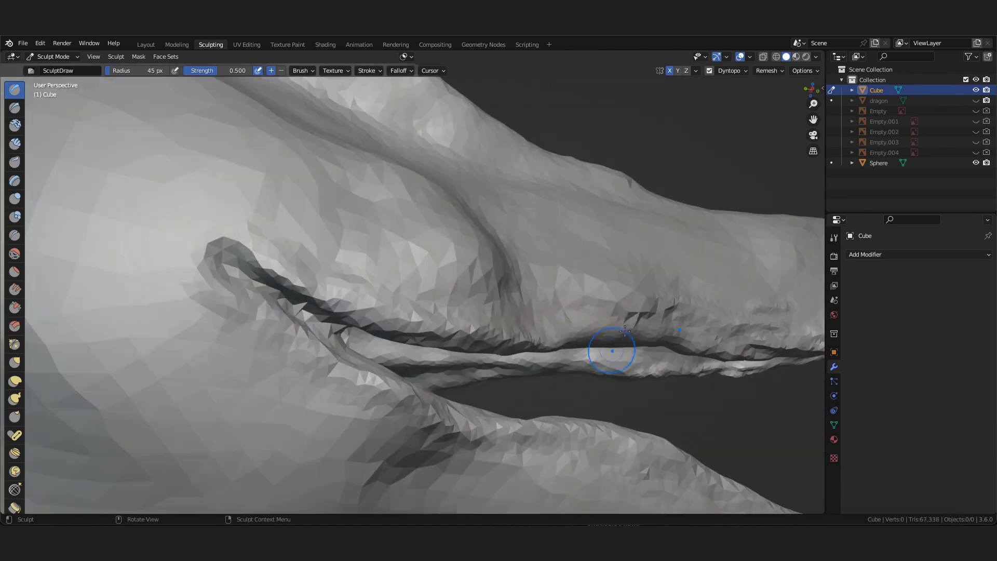
click(15, 253)
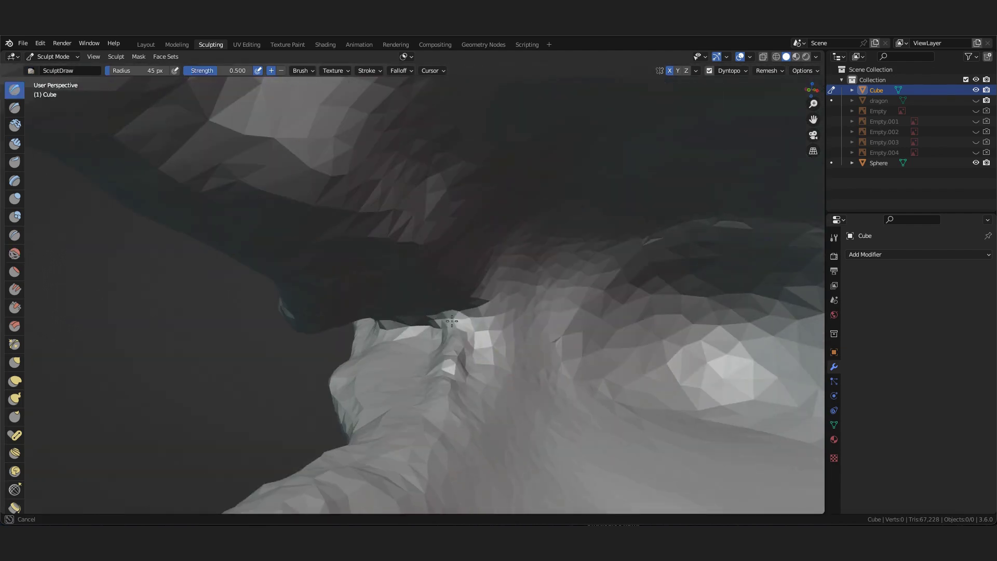
drag(452, 322, 448, 325)
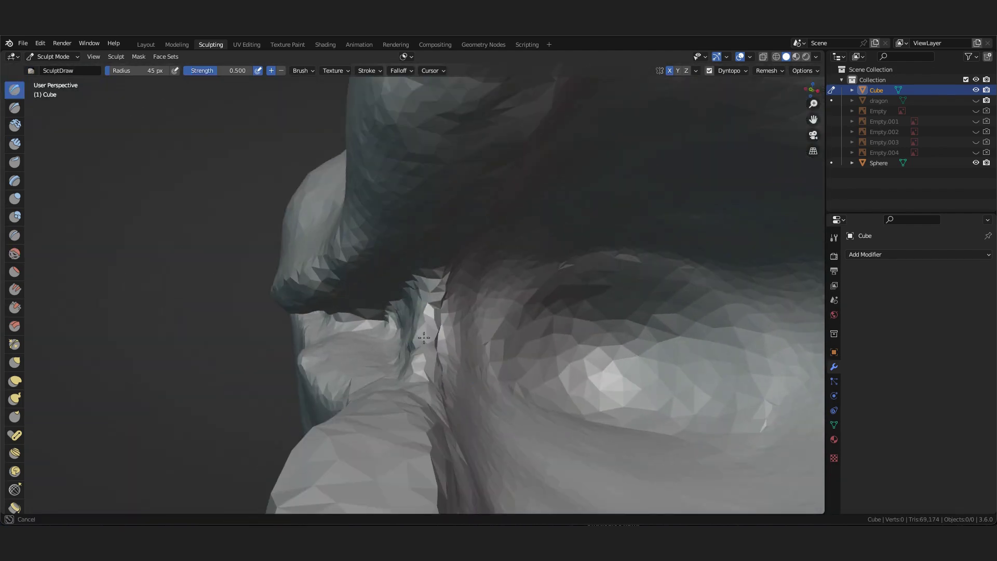
drag(491, 371, 414, 392)
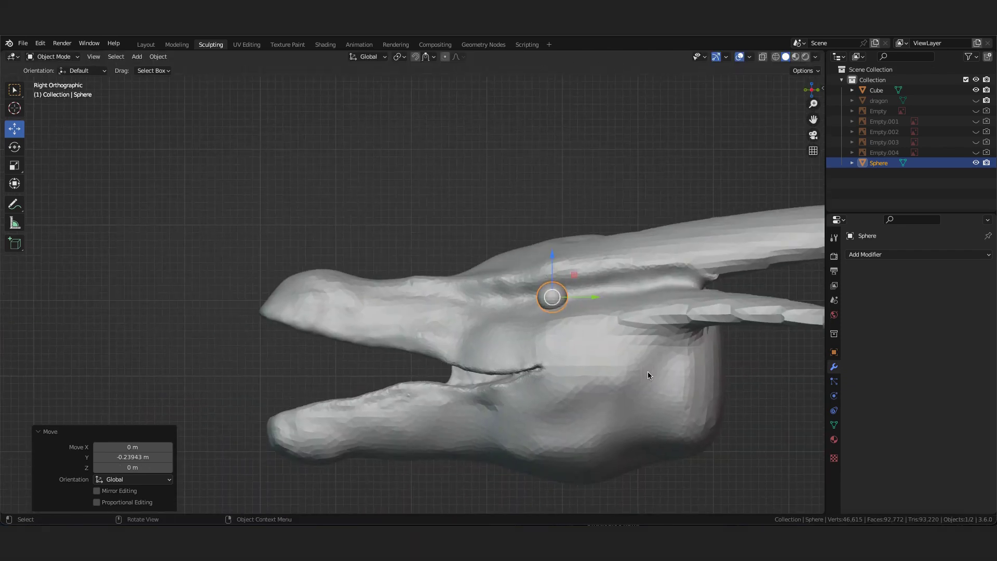
Rotate the new fang cube 90 degrees about the Y axis with R Y 90
text(ry90)
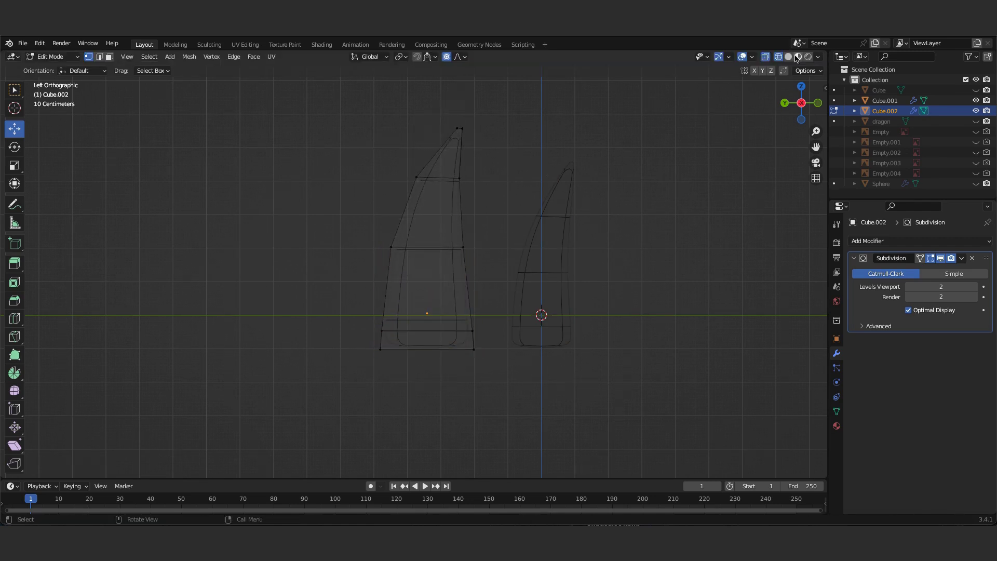
Select the fang's base vertices and scale them wider
drag(522, 397, 319, 326)
key(s)
click(533, 367)
middle_drag(534, 367, 538, 329)
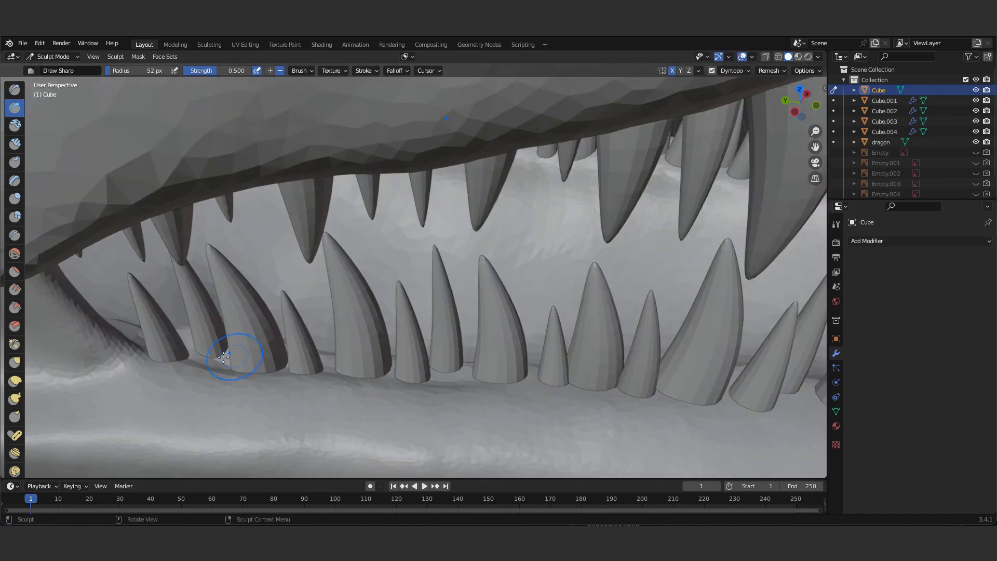
Sculpt and smooth the gums along the jaw with Draw and Smooth brushes, dynamic topology on
middle_drag(475, 423, 467, 333)
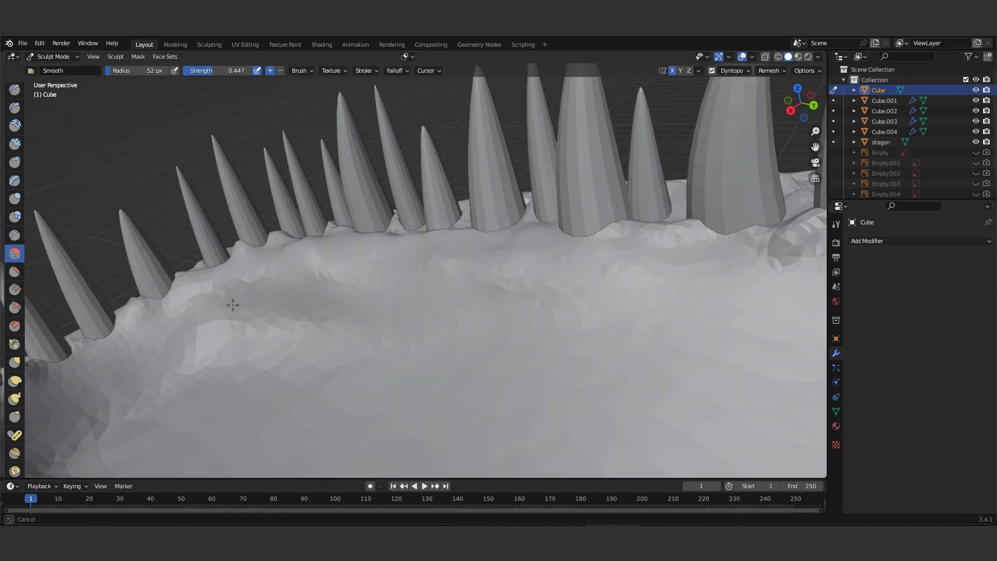
mouse_move(768, 239)
middle_down()
mouse_move(658, 178)
mouse_move(255, 226)
mouse_move(334, 194)
mouse_move(517, 290)
mouse_move(527, 344)
mouse_move(485, 167)
mouse_move(352, 222)
mouse_move(518, 192)
mouse_move(601, 123)
mouse_move(276, 178)
mouse_move(334, 330)
mouse_move(526, 338)
mouse_move(516, 200)
middle_up()
key(x)
scroll(516, 200, up, 3)
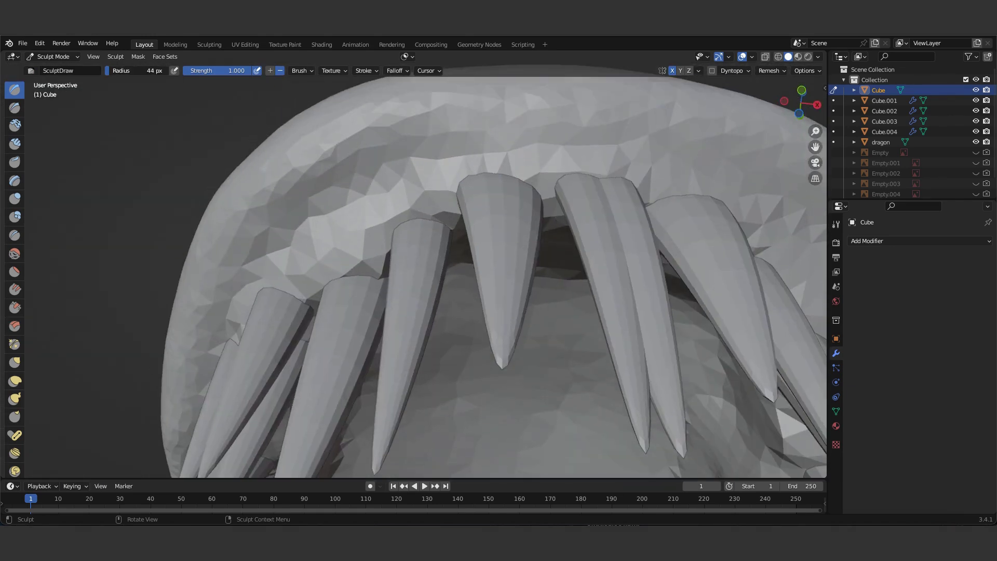
click(694, 92)
middle_drag(694, 92, 472, 236)
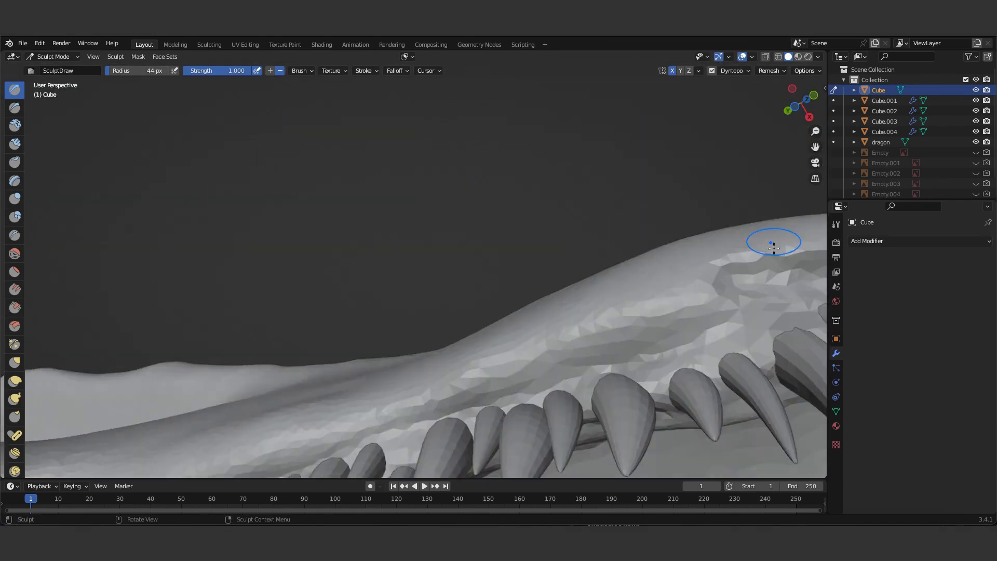
mouse_move(745, 256)
middle_down()
mouse_move(690, 334)
mouse_move(606, 323)
mouse_move(552, 278)
mouse_move(445, 355)
mouse_move(630, 251)
mouse_move(596, 202)
mouse_move(571, 218)
mouse_move(586, 227)
mouse_move(524, 262)
mouse_move(206, 280)
middle_up()
key(shift+s)
mouse_move(483, 256)
middle_down()
mouse_move(545, 222)
mouse_move(453, 175)
mouse_move(457, 311)
mouse_move(574, 285)
mouse_move(434, 289)
mouse_move(486, 163)
middle_up()
key(x)
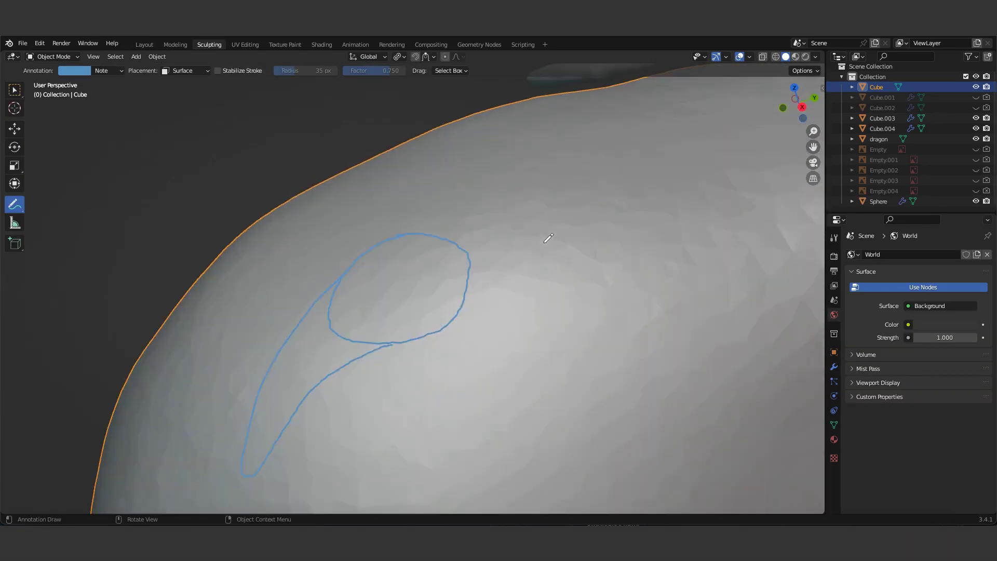
Enter Sculpt Mode with dynamic topology and sculpt dents inside the annotated eye outline
click(52, 56)
click(49, 87)
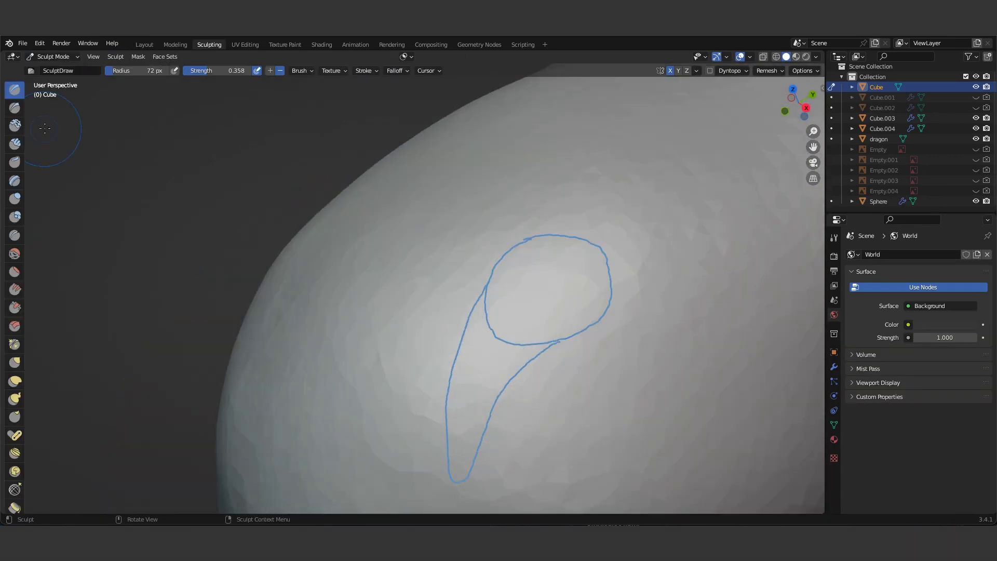
key(ctrl+d)
middle_drag(567, 301, 520, 168)
drag(520, 169, 412, 122)
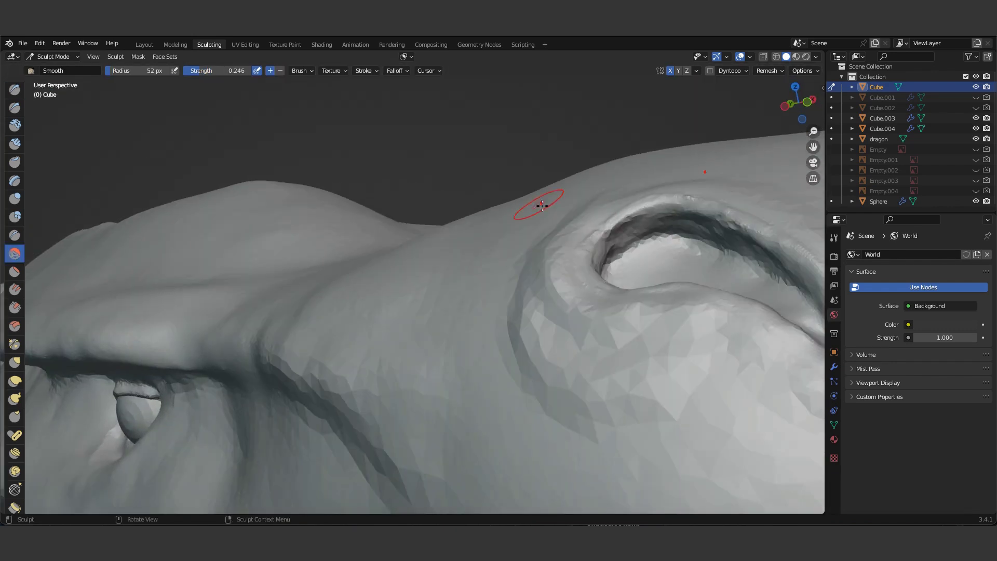
Orbit the view to see the dragon's snout and teeth
middle_drag(489, 255, 449, 316)
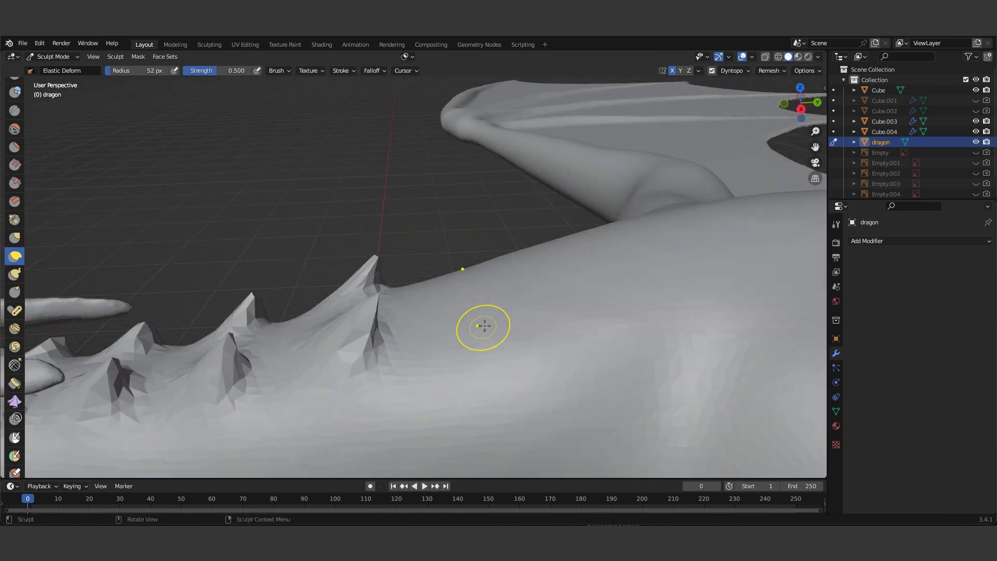
Orbit over the back spikes and wing, then zoom out to frame the whole dragon
middle_drag(483, 325, 739, 41)
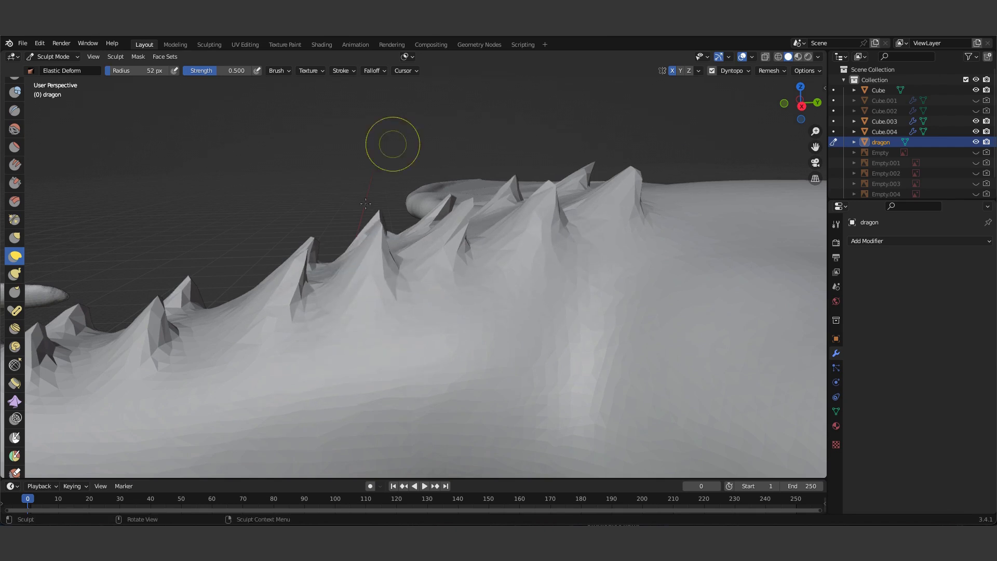
mouse_move(365, 204)
middle_down()
mouse_move(606, 361)
mouse_move(505, 205)
middle_up()
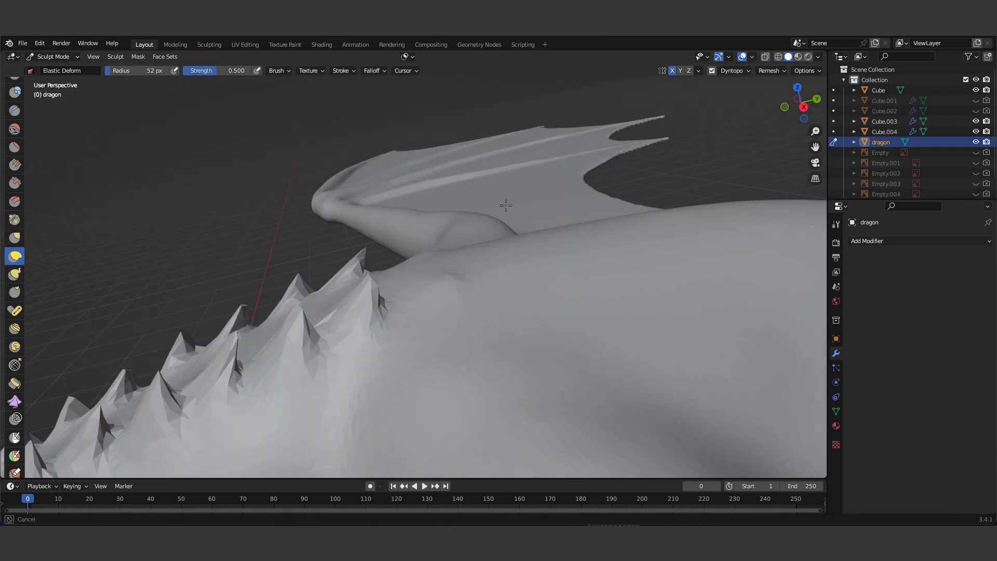
middle_drag(580, 93, 510, 193)
mouse_move(677, 143)
shift+middle_down()
mouse_move(661, 98)
mouse_move(534, 218)
shift+middle_up()
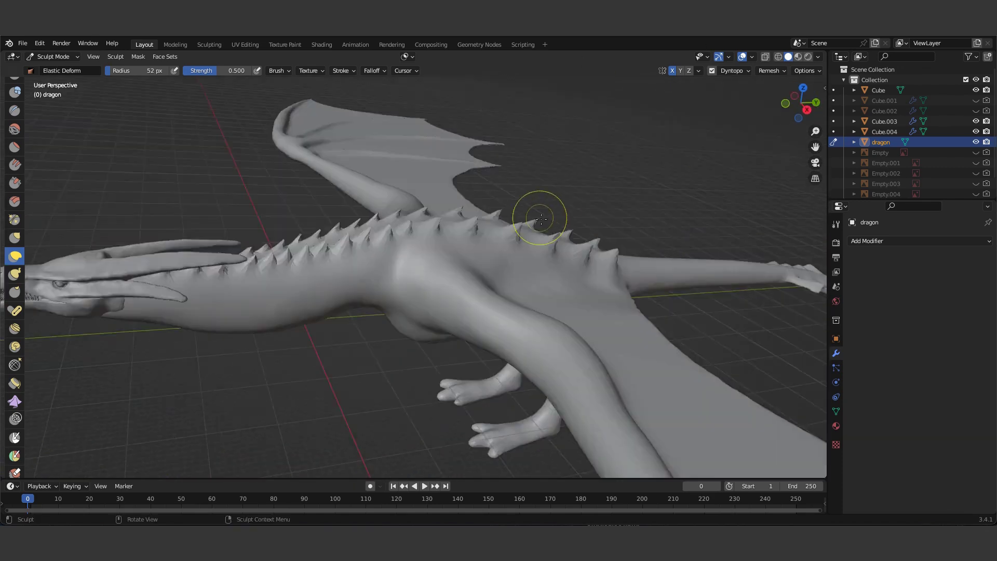
scroll(457, 289, up, 5)
mouse_move(345, 289)
middle_down()
mouse_move(432, 164)
mouse_move(552, 84)
middle_up()
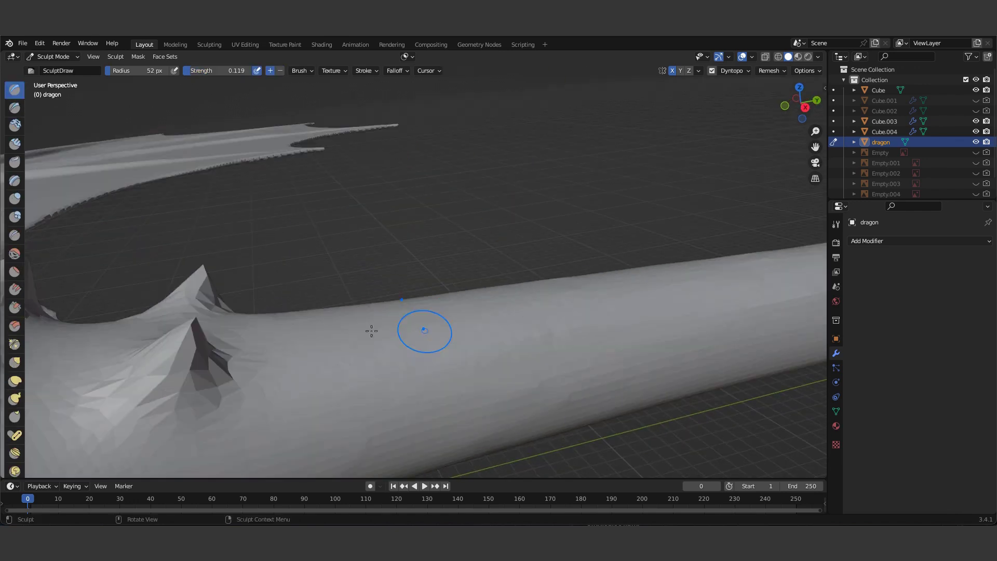
Lower the brush strength to 0.119 and pull spikes up along the tail with Elastic Deform
middle_drag(374, 329, 650, 263)
key(shift+f)
click(473, 384)
middle_drag(473, 384, 298, 318)
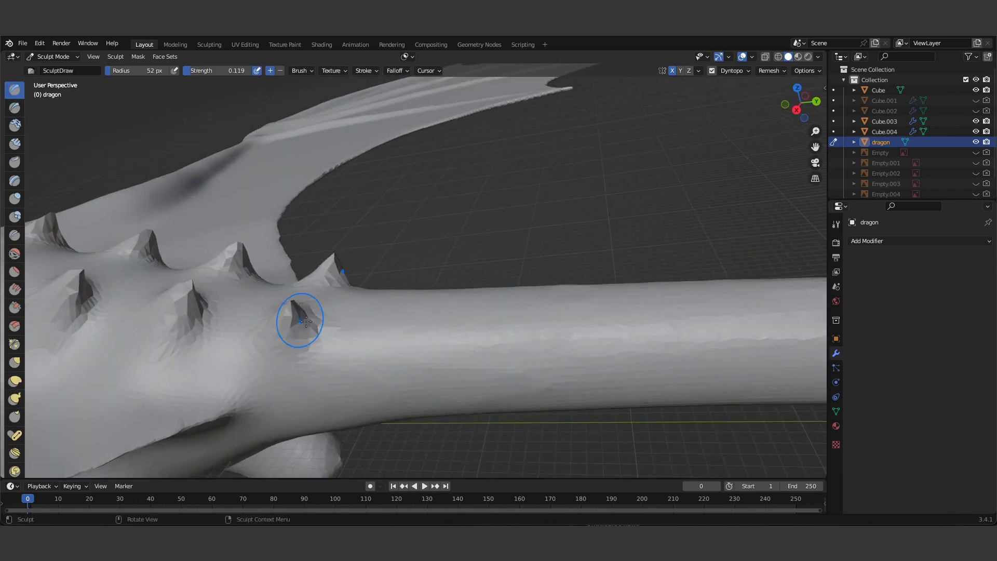
click(14, 381)
middle_drag(331, 349, 568, 177)
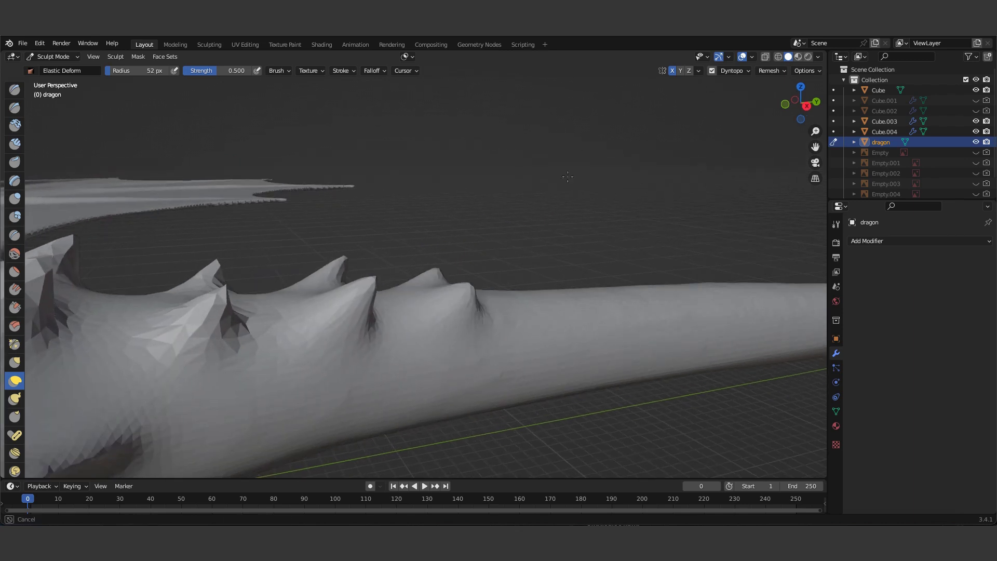
Orbit along the tail to its tip and view the dragon side-on
middle_drag(715, 180, 607, 169)
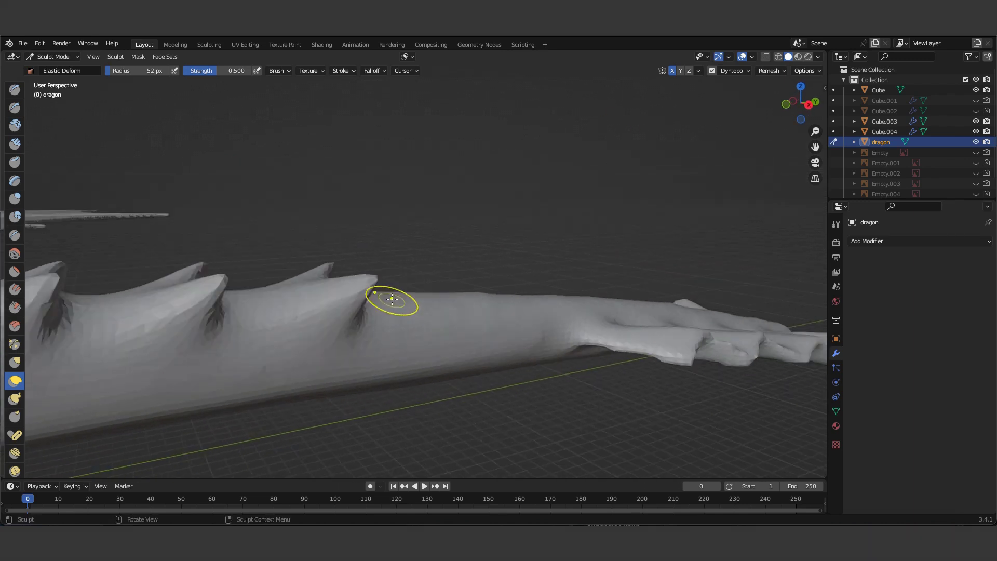
mouse_move(392, 299)
middle_down()
mouse_move(552, 351)
mouse_move(315, 349)
middle_up()
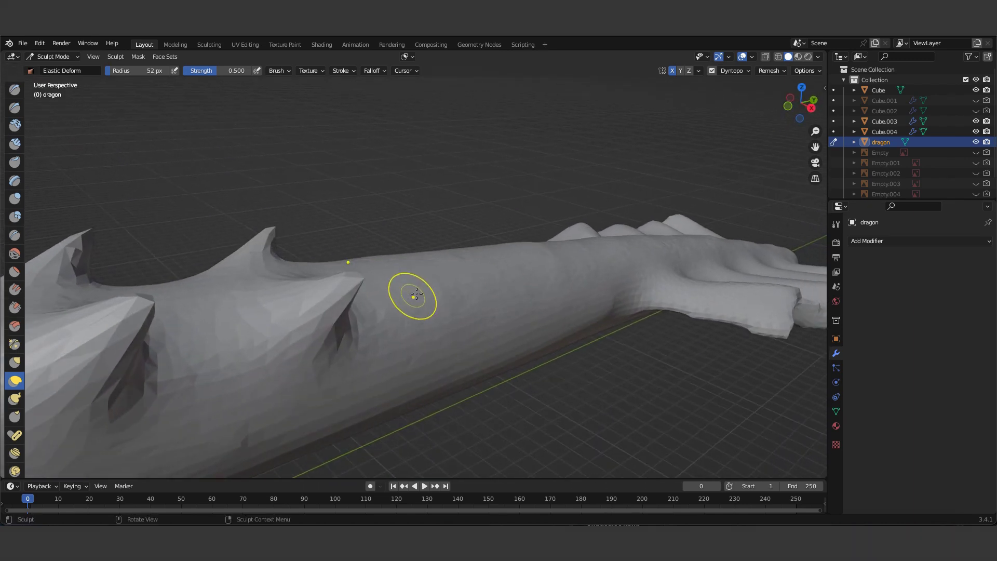
mouse_move(417, 294)
middle_down()
mouse_move(450, 251)
mouse_move(266, 247)
middle_up()
alt+middle_drag(519, 175, 577, 227)
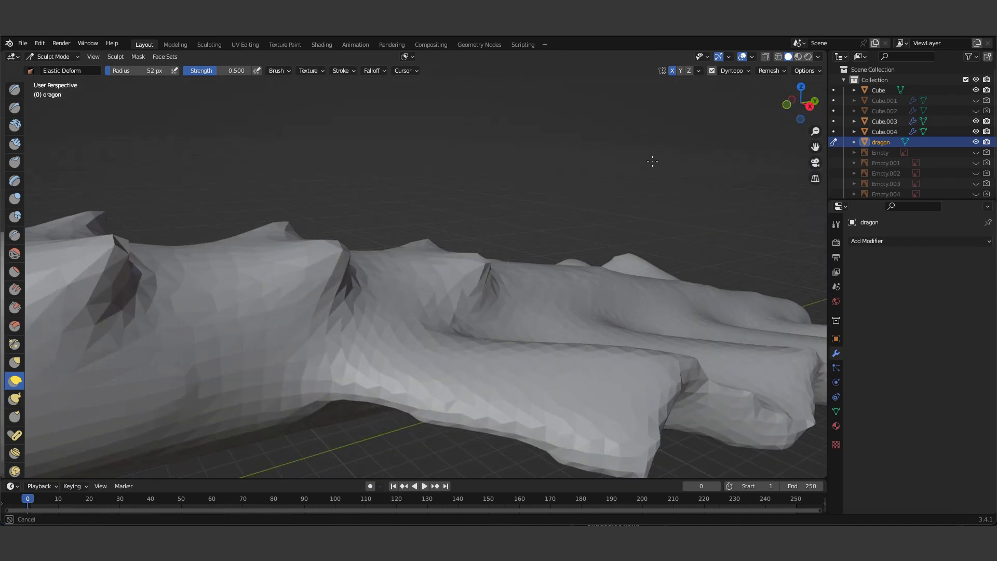
mouse_move(652, 161)
middle_down()
mouse_move(761, 182)
mouse_move(647, 263)
mouse_move(683, 182)
mouse_move(623, 227)
mouse_move(420, 262)
mouse_move(645, 247)
middle_up()
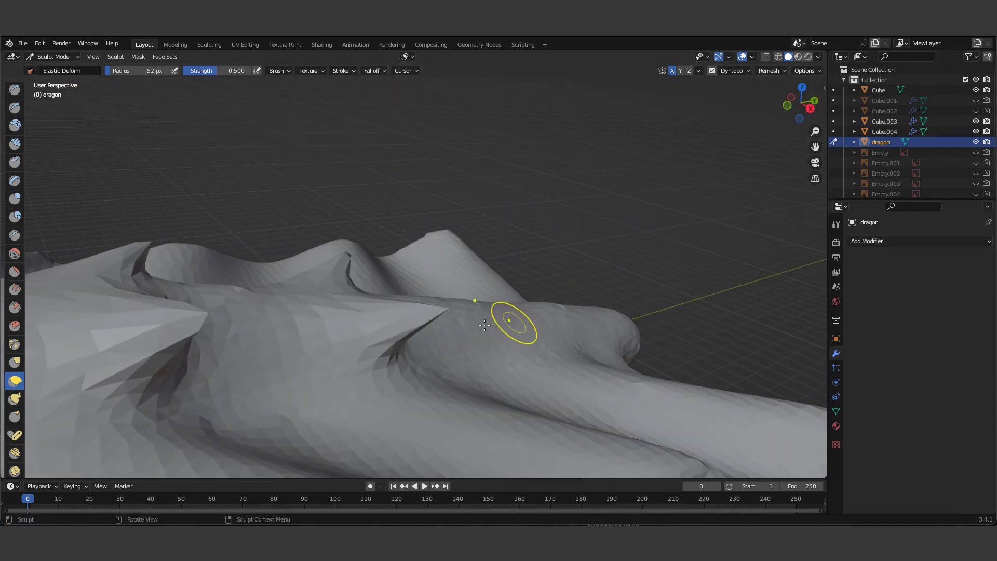
scroll(488, 330, down, 5)
middle_drag(485, 296, 2, 221)
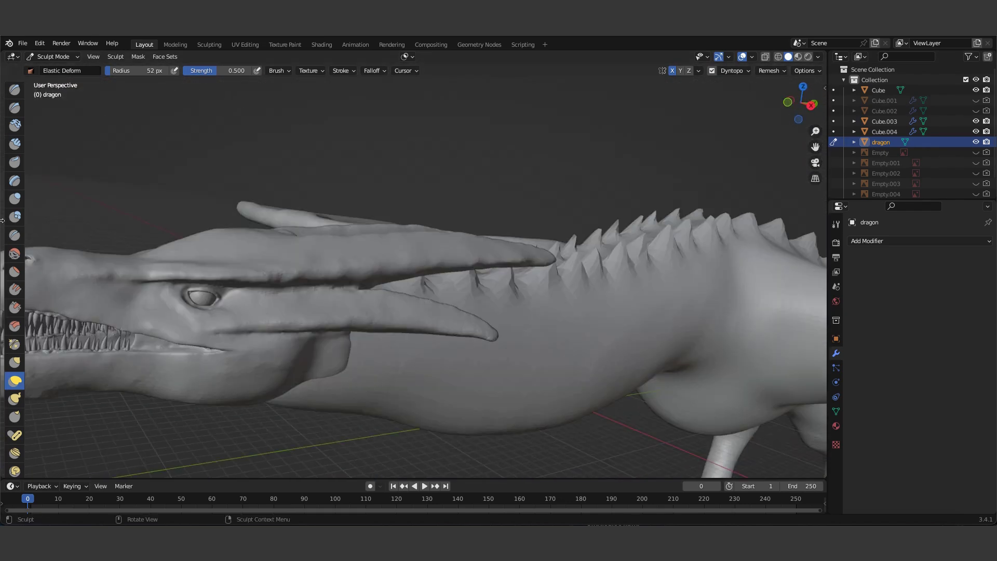
Switch to the Draw brush and frame the spine spikes from a lower side view
key(x)
scroll(78, 329, up, 3)
mouse_move(77, 329)
middle_down()
mouse_move(405, 294)
mouse_move(737, 285)
mouse_move(440, 301)
mouse_move(578, 232)
mouse_move(709, 218)
mouse_move(539, 184)
middle_up()
mouse_move(520, 231)
middle_down()
mouse_move(427, 327)
mouse_move(394, 347)
middle_up()
mouse_move(736, 437)
middle_down()
mouse_move(367, 379)
mouse_move(422, 213)
mouse_move(320, 310)
middle_up()
Refine the back spikes with Elastic Deform, then carve a flank groove with the Draw brush at 0.418
scroll(522, 307, up, 3)
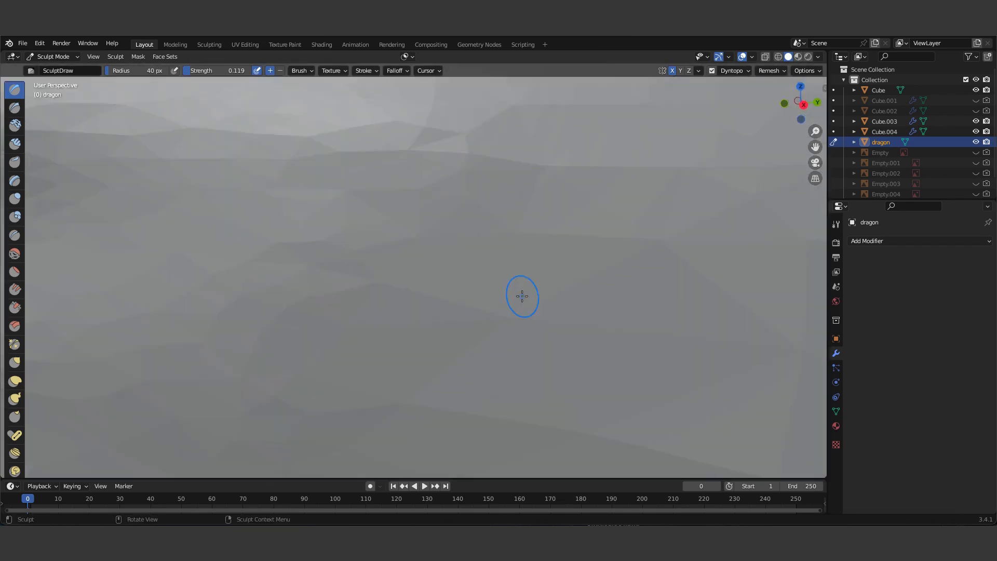
mouse_move(520, 294)
middle_down()
mouse_move(519, 218)
mouse_move(578, 300)
mouse_move(527, 433)
mouse_move(650, 278)
mouse_move(412, 236)
mouse_move(562, 171)
mouse_move(583, 138)
mouse_move(449, 236)
mouse_move(417, 203)
mouse_move(462, 236)
middle_up()
key(shift+space)
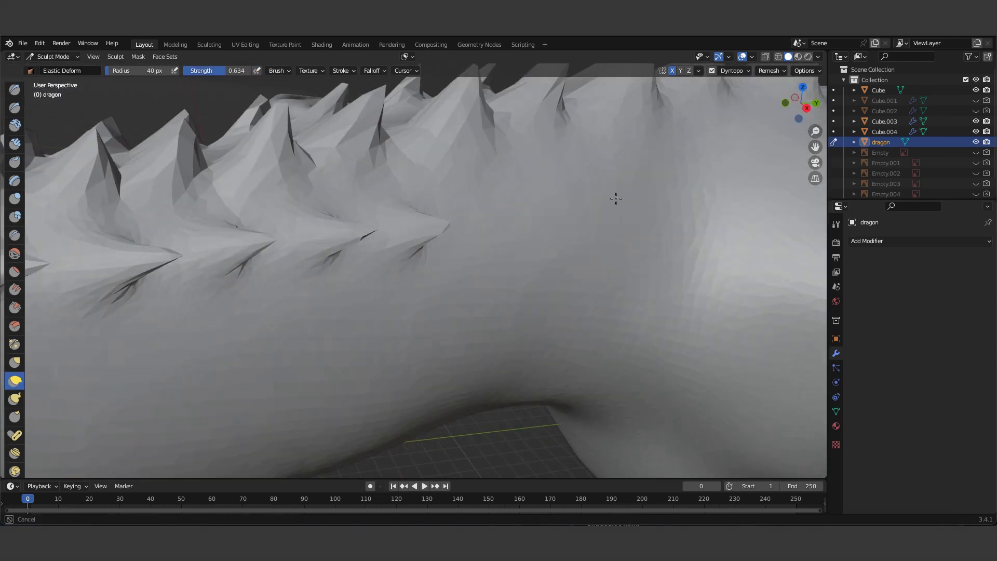
mouse_move(615, 198)
middle_down()
mouse_move(478, 196)
mouse_move(449, 214)
mouse_move(331, 222)
middle_up()
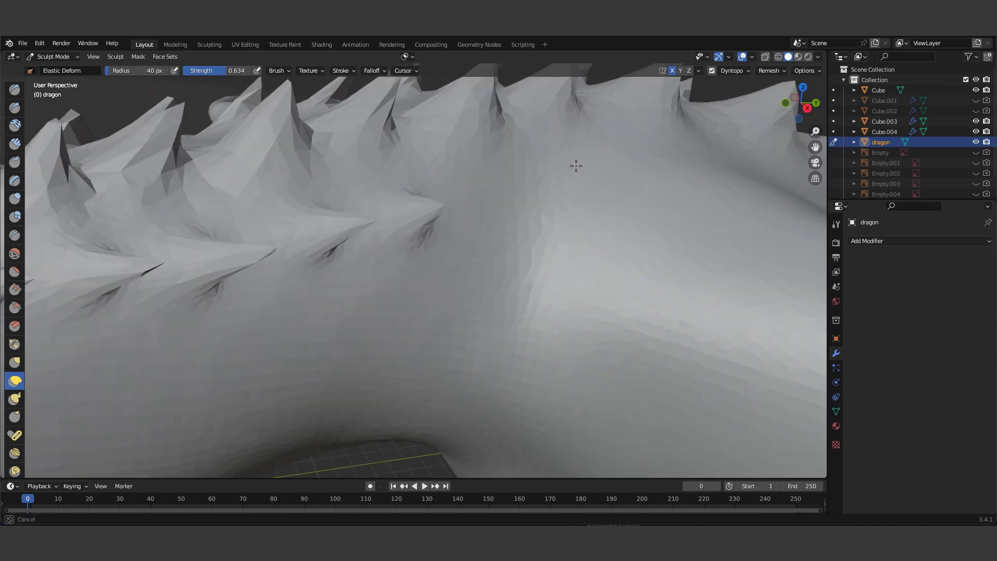
mouse_move(732, 149)
middle_down()
mouse_move(391, 285)
mouse_move(432, 314)
mouse_move(424, 306)
middle_up()
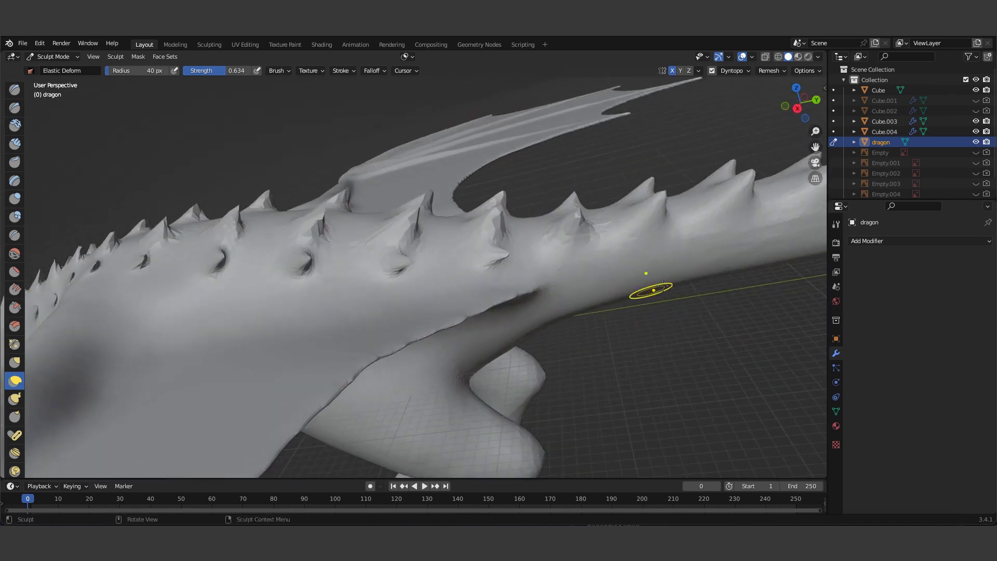
middle_drag(663, 284, 180, 306)
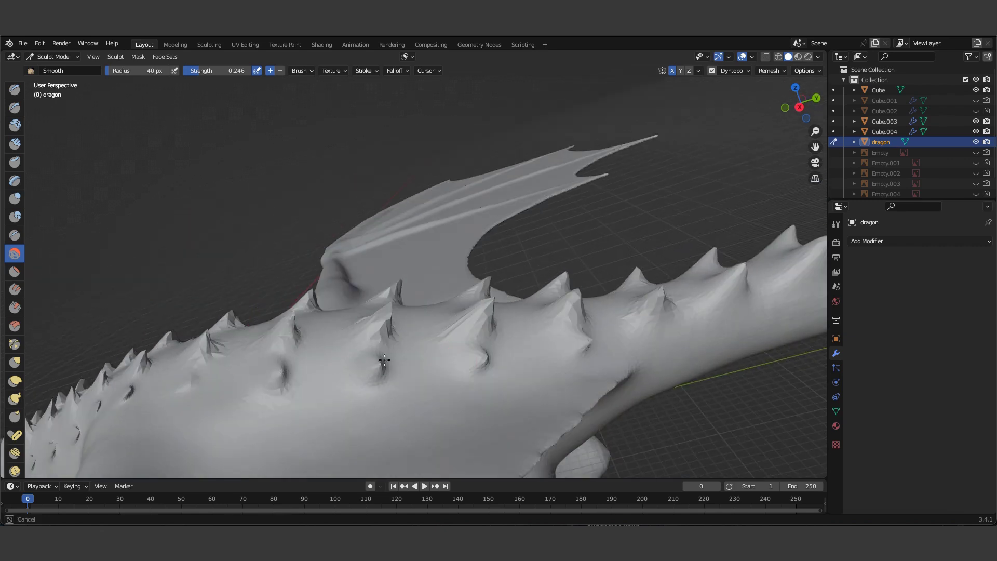
mouse_move(385, 359)
middle_down()
mouse_move(525, 385)
mouse_move(630, 349)
mouse_move(436, 371)
mouse_move(516, 216)
mouse_move(569, 229)
middle_up()
scroll(570, 229, up, 3)
key(x)
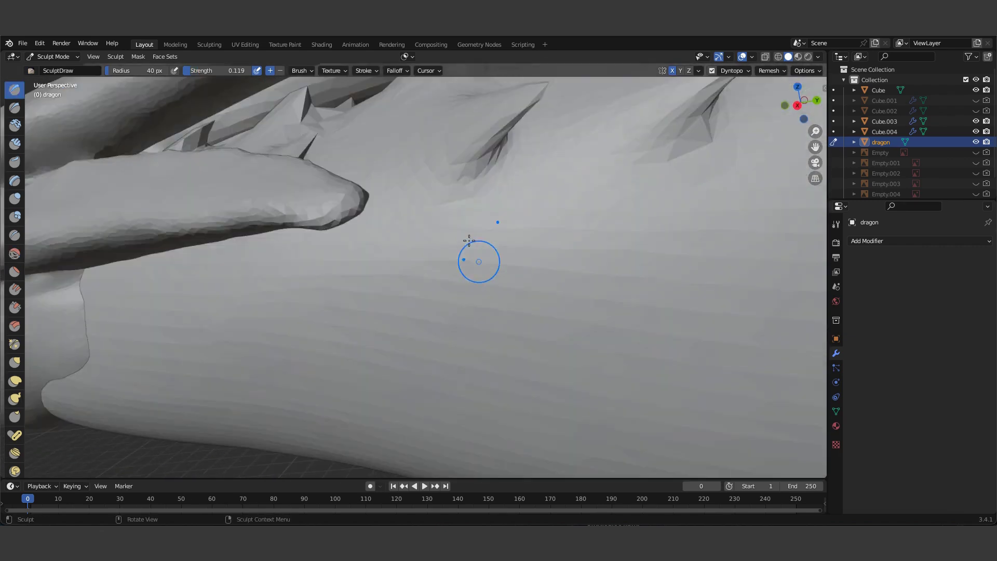
mouse_move(469, 241)
shift+middle_down()
mouse_move(424, 197)
mouse_move(661, 178)
mouse_move(513, 285)
mouse_move(362, 115)
mouse_move(467, 208)
shift+middle_up()
Soften the belly rib grooves with the Smooth brush at strength 0.246
scroll(525, 218, down, 5)
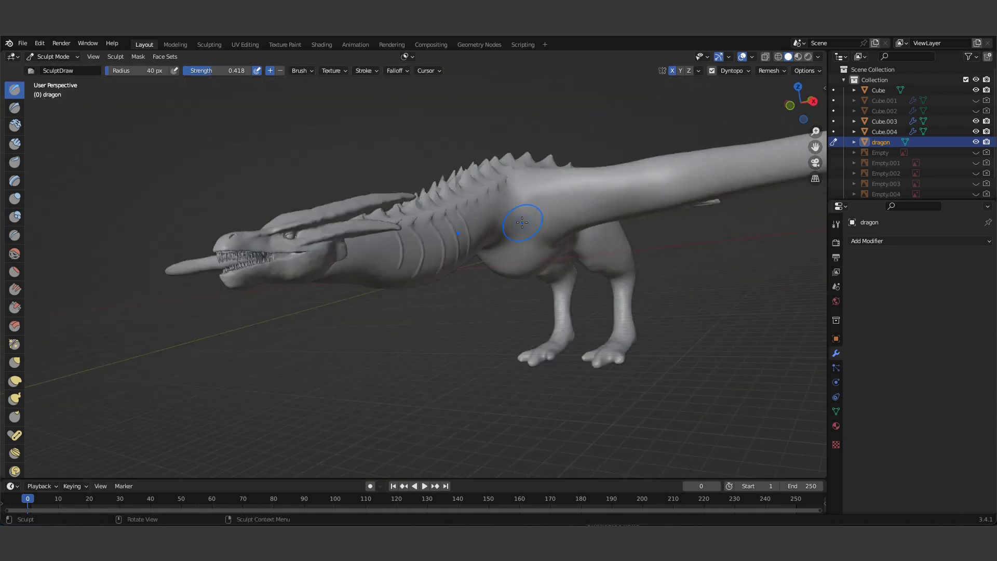
scroll(383, 238, up, 5)
mouse_move(382, 237)
middle_down()
mouse_move(406, 382)
mouse_move(335, 430)
middle_up()
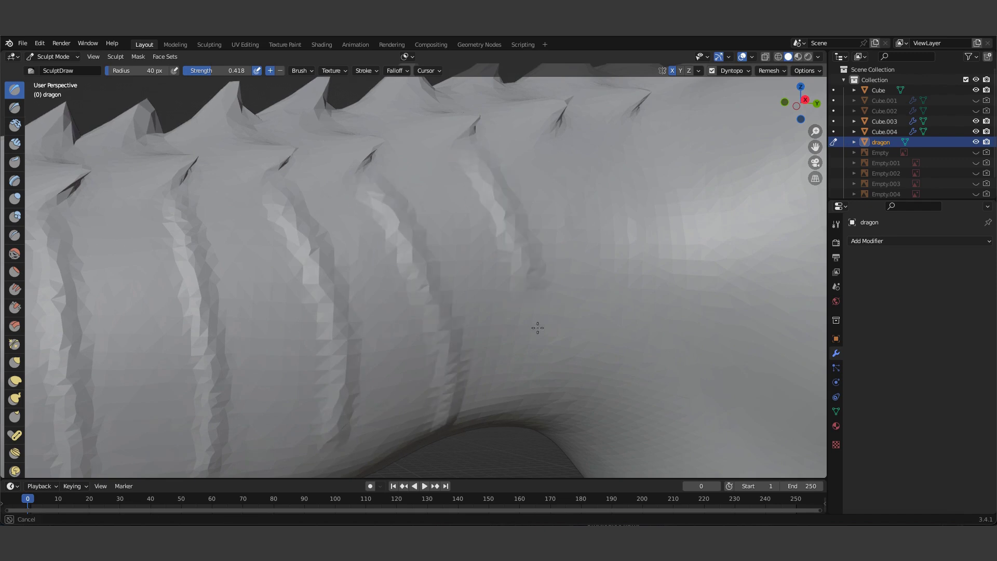
middle_drag(537, 327, 634, 194)
scroll(552, 245, down, 5)
scroll(385, 143, up, 5)
key(shift+s)
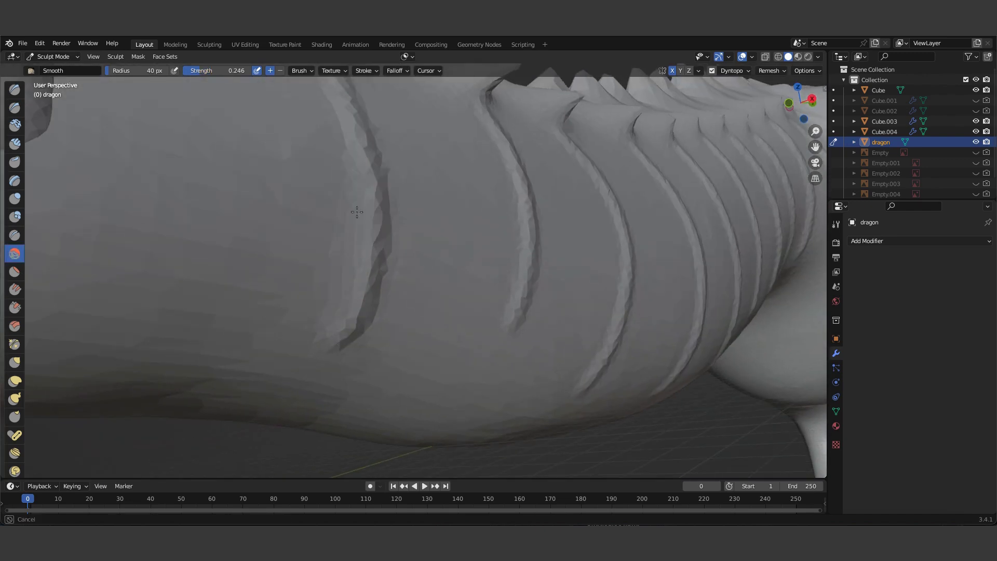
mouse_move(357, 212)
middle_down()
mouse_move(309, 295)
mouse_move(466, 365)
middle_up()
scroll(403, 270, down, 5)
scroll(319, 269, up, 6)
scroll(319, 269, down, 4)
middle_drag(554, 155, 547, 180)
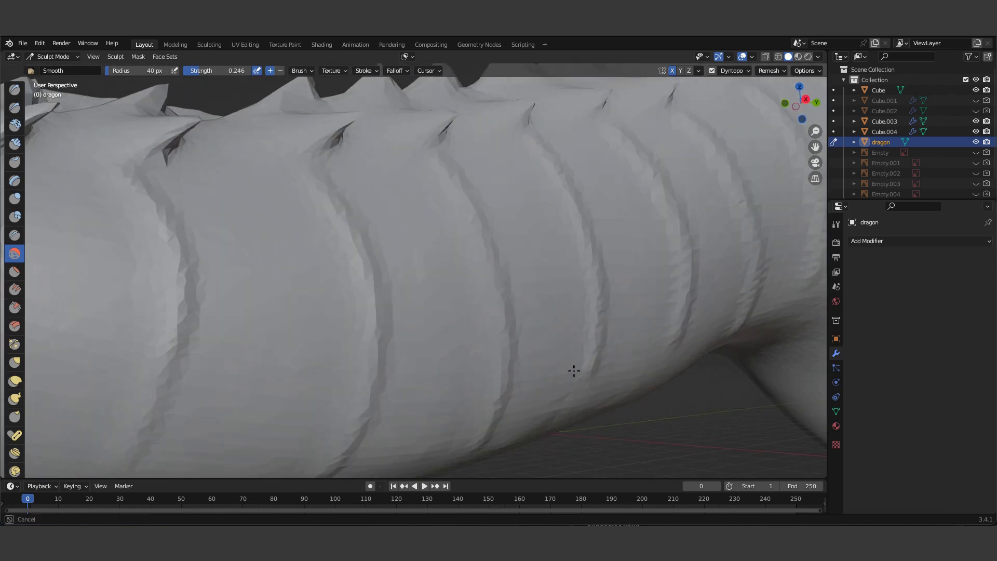
scroll(263, 263, down, 5)
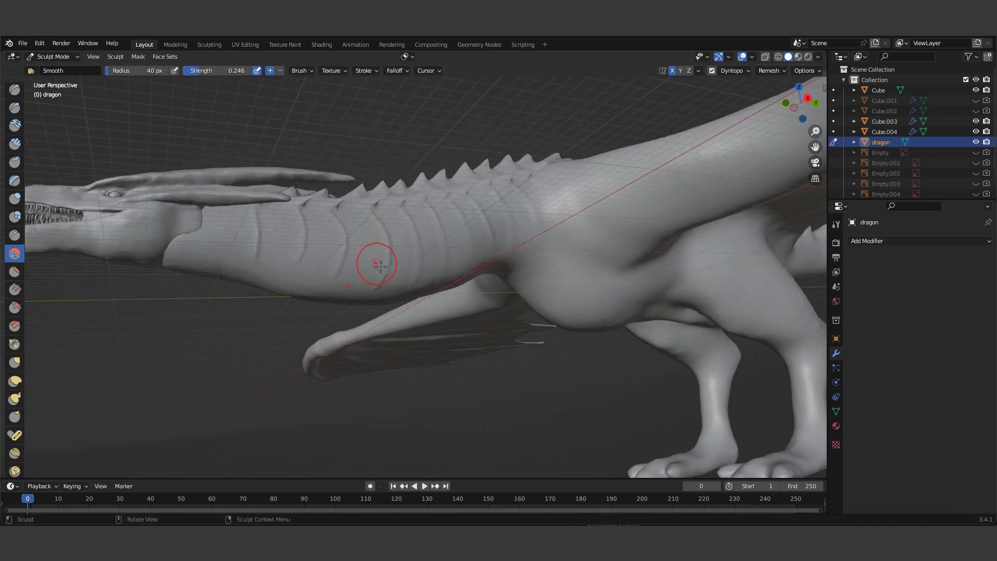
mouse_move(373, 263)
middle_down()
mouse_move(385, 340)
mouse_move(369, 389)
middle_up()
scroll(385, 340, up, 6)
Pull pointed spikes out of the dragon's underside with Grab and Draw brushes from the bottom view
key(g)
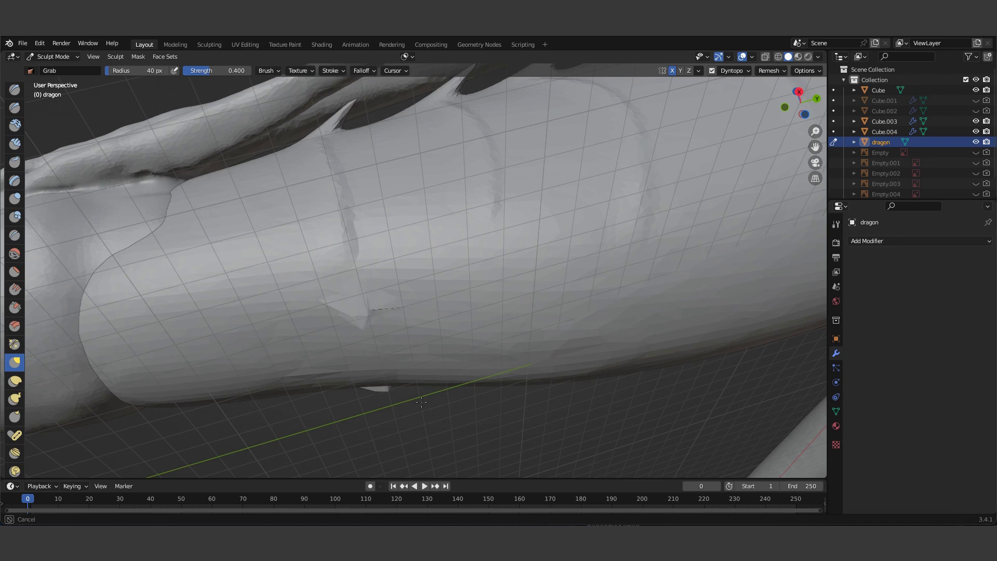
scroll(563, 316, down, 5)
middle_drag(563, 317, 491, 363)
key(ctrl+KP_7)
key(x)
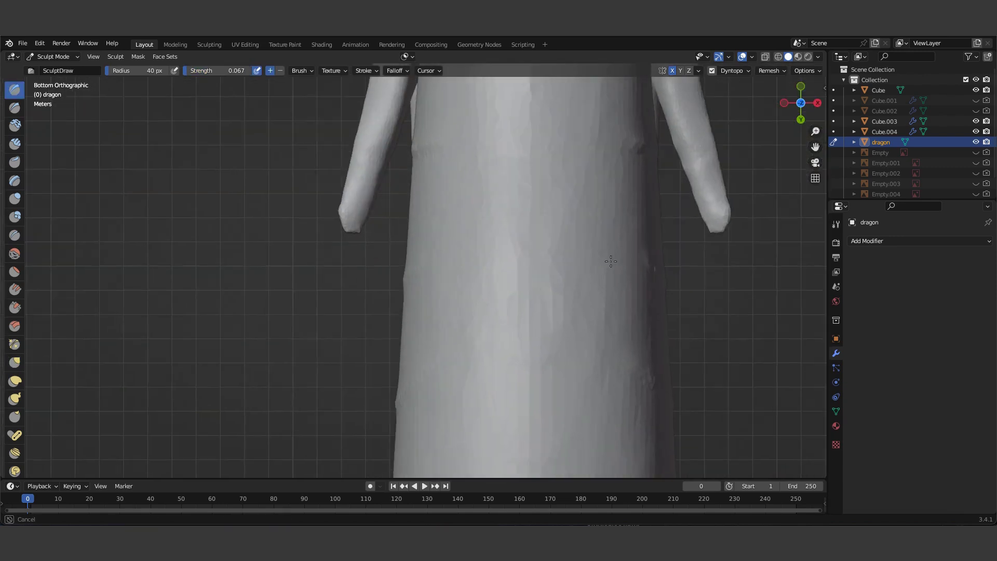
mouse_move(363, 287)
ctrl+middle_down()
mouse_move(402, 316)
mouse_move(359, 415)
ctrl+middle_up()
mouse_move(379, 324)
middle_down()
mouse_move(639, 193)
mouse_move(507, 300)
mouse_move(534, 291)
mouse_move(578, 187)
mouse_move(494, 249)
mouse_move(509, 235)
mouse_move(487, 257)
mouse_move(610, 238)
mouse_move(504, 292)
mouse_move(485, 283)
mouse_move(558, 225)
mouse_move(383, 383)
middle_up()
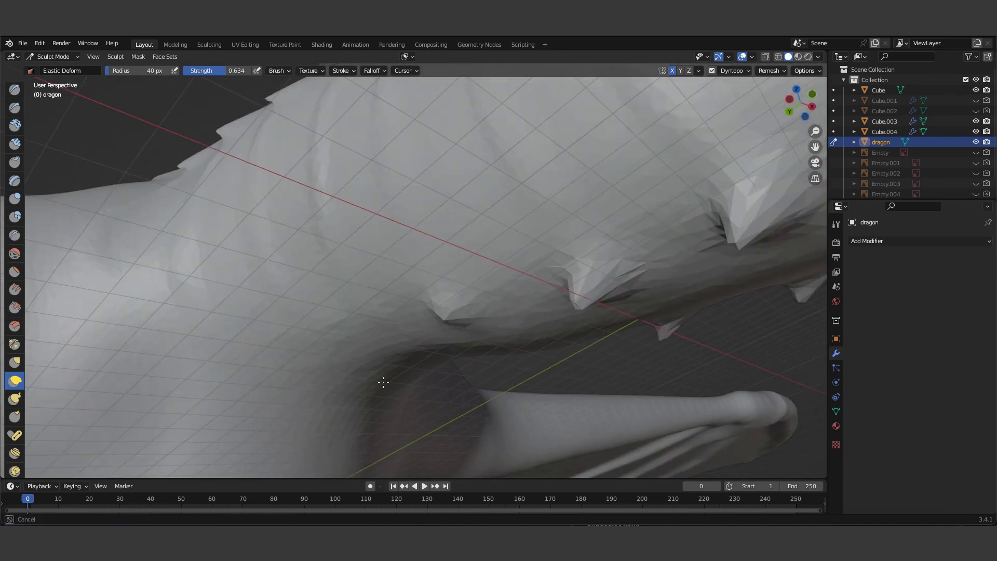
mouse_move(252, 373)
middle_down()
mouse_move(639, 192)
mouse_move(480, 270)
mouse_move(677, 295)
middle_up()
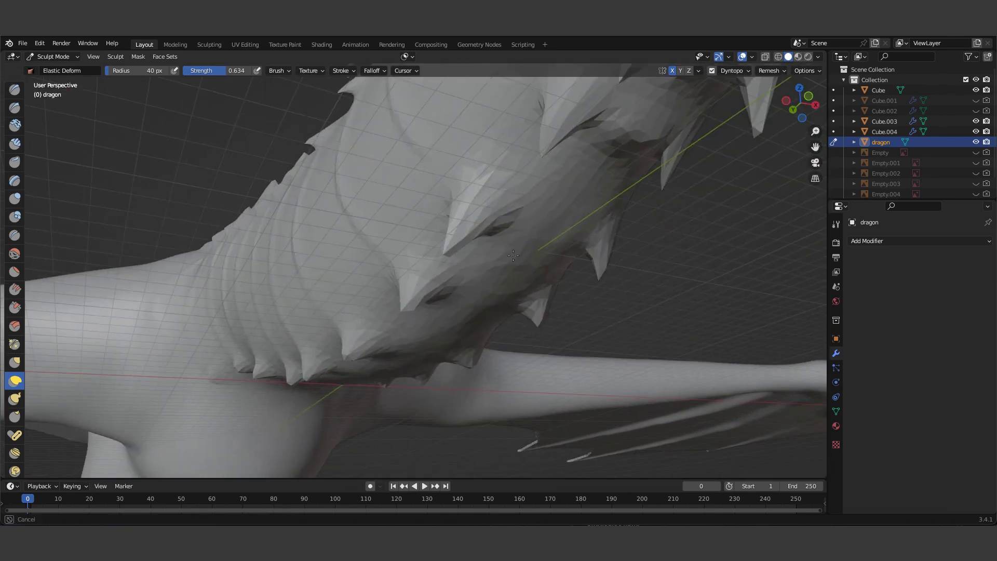
mouse_move(722, 267)
middle_down()
mouse_move(545, 282)
mouse_move(470, 313)
middle_up()
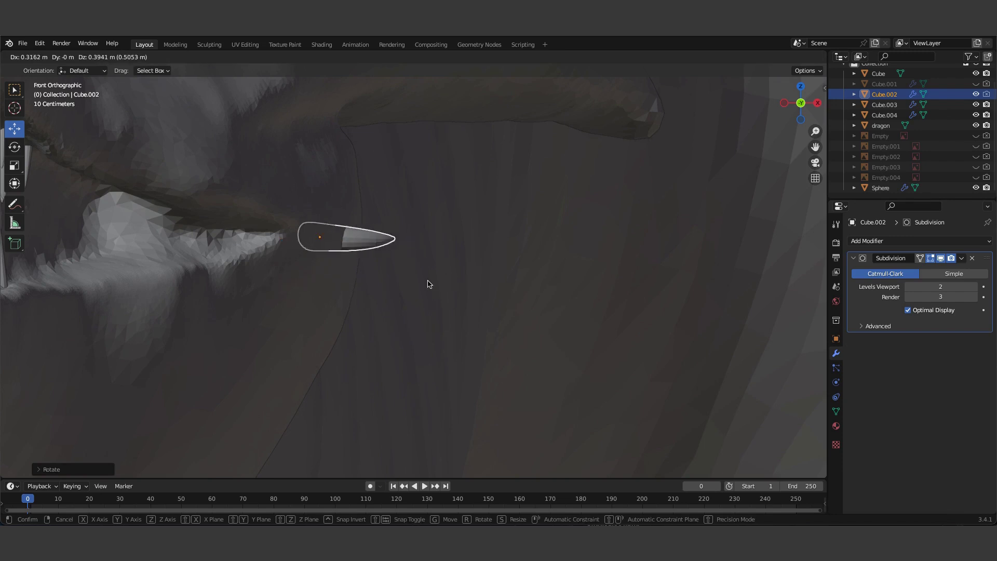
Place the teardrop piece on the cheek and add a rotated duplicate below it
click(429, 284)
mouse_move(429, 284)
middle_down()
mouse_move(617, 190)
mouse_move(540, 260)
mouse_move(530, 251)
mouse_move(787, 96)
middle_up()
key(KP_3)
key(shift+d)
click(540, 276)
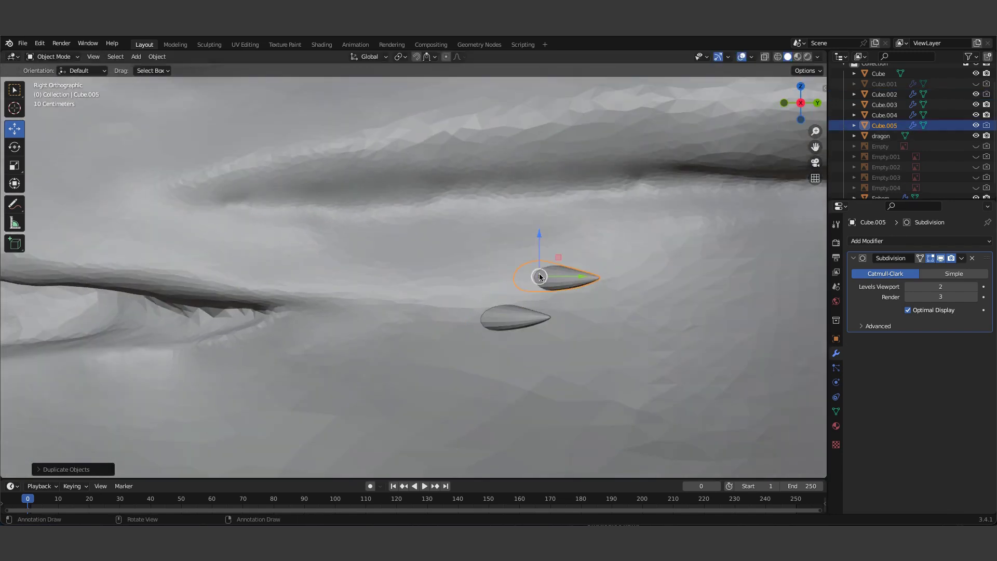
key(r)
click(570, 329)
Duplicate both teardrop pieces and drop the copies lower on the cheek
scroll(628, 223, down, 3)
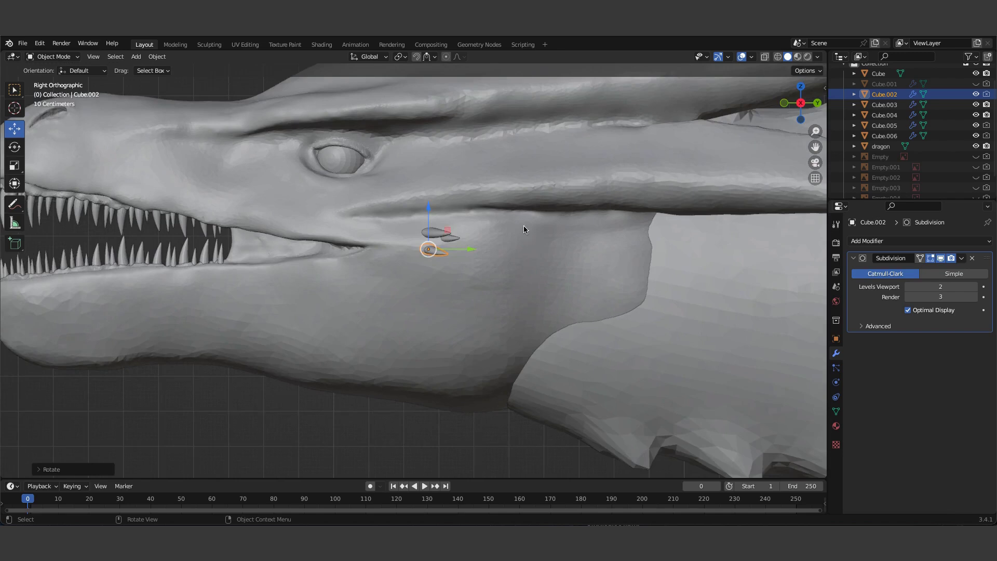
scroll(523, 226, up, 4)
shift+click(464, 298)
key(shift+d)
click(525, 356)
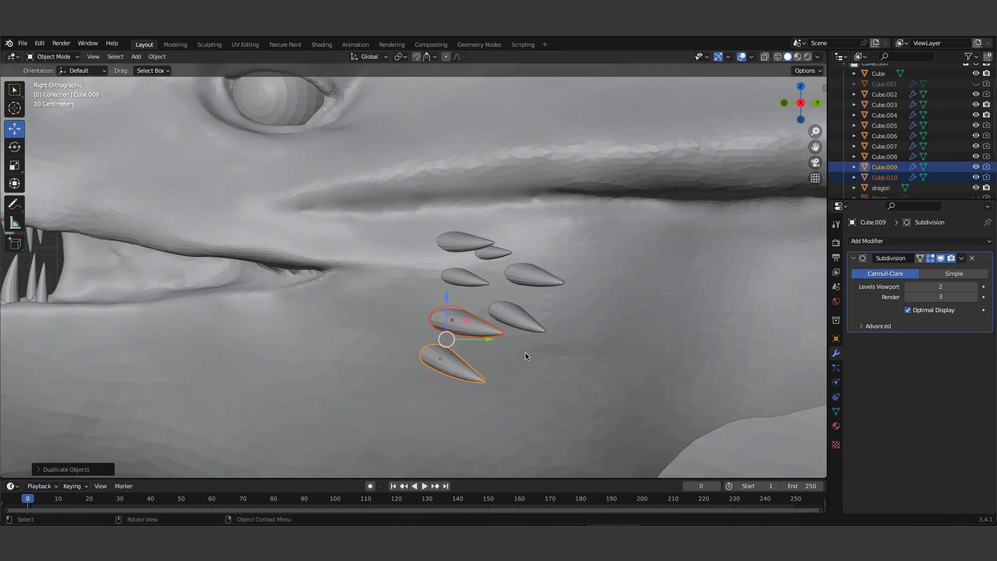
click(553, 383)
scroll(548, 341, down, 5)
middle_drag(547, 340, 693, 180)
key(KP_3)
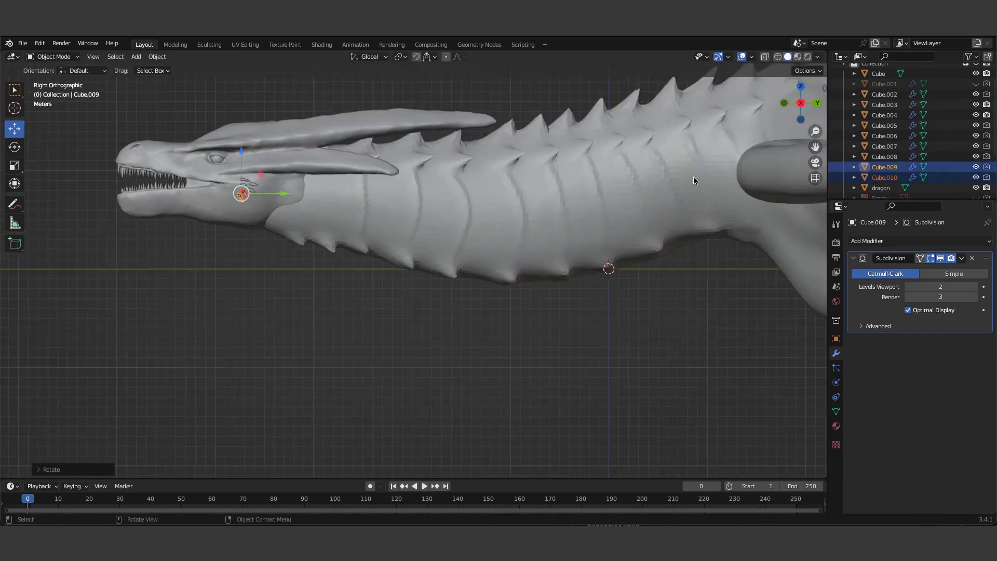
scroll(693, 180, up, 5)
Duplicate more teeth and place them beside the others to fill out the cheek cluster
click(567, 256)
key(shift+d)
scroll(562, 247, down, 3)
scroll(563, 247, up, 3)
click(681, 182)
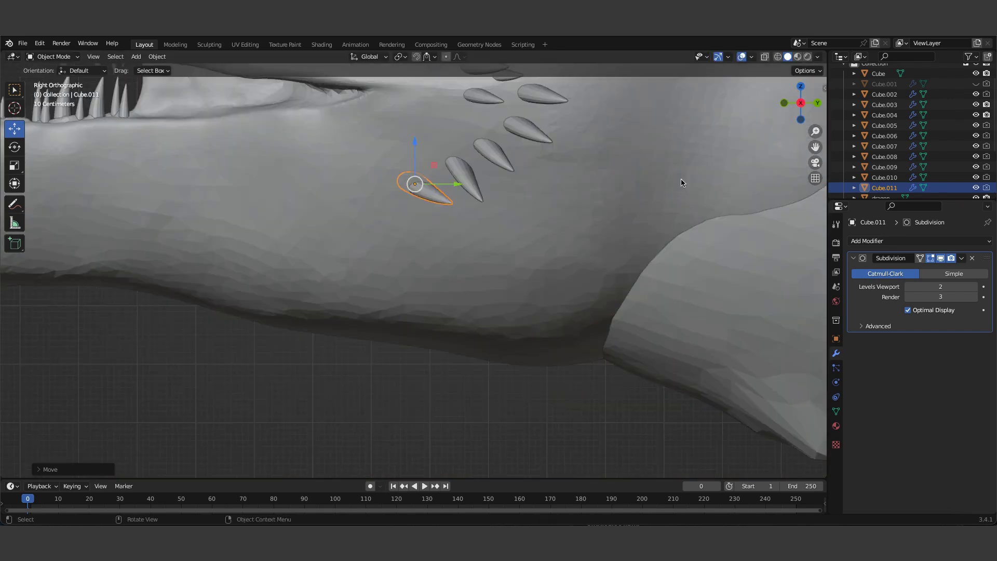
scroll(681, 183, up, 2)
key(shift+d)
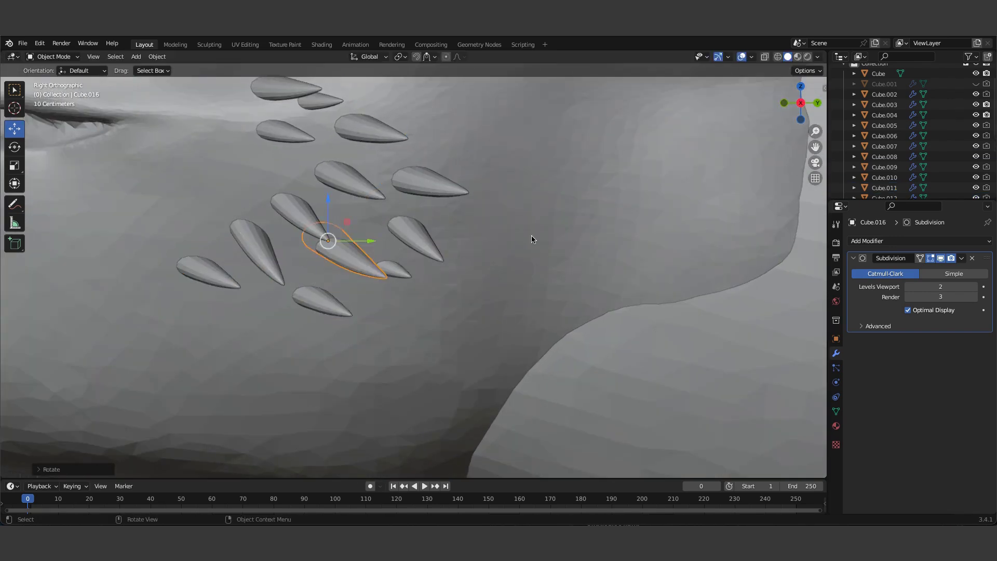
scroll(531, 239, down, 4)
scroll(366, 279, up, 4)
click(366, 278)
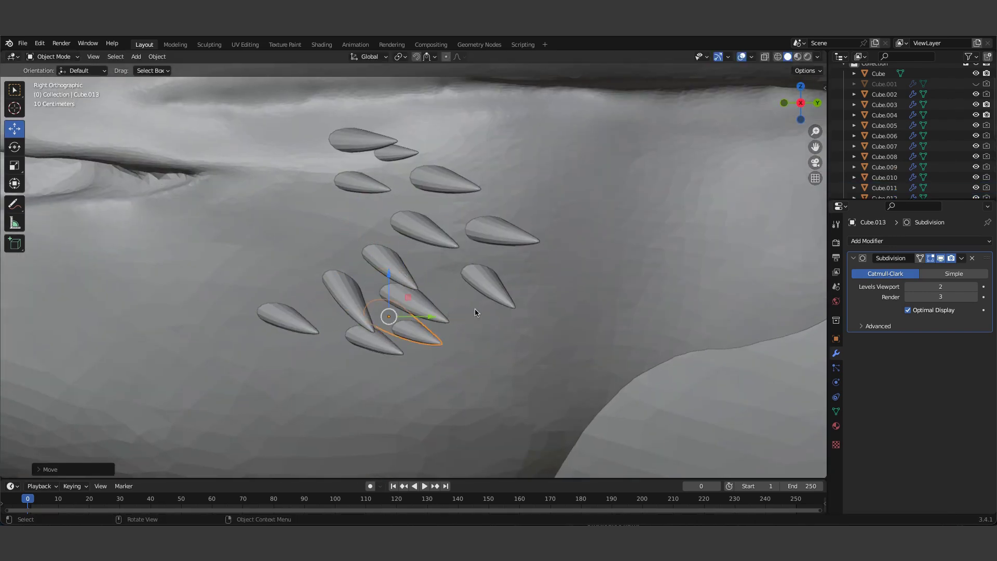
scroll(429, 363, down, 10)
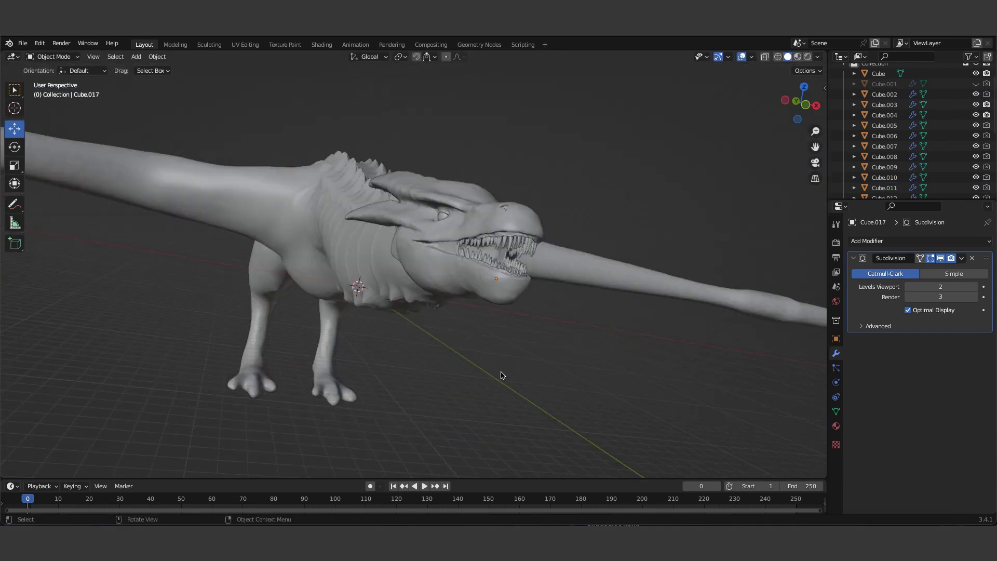
scroll(441, 379, up, 12)
Save the file, colour the eye-ring surface blue and add a Subdivision modifier
key(ctrl+s)
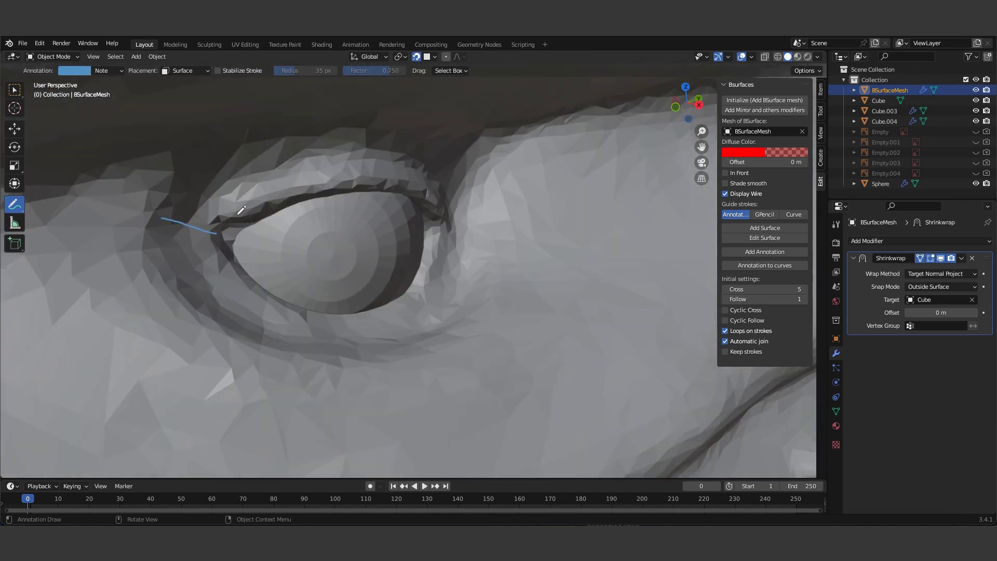
middle_drag(429, 191, 483, 222)
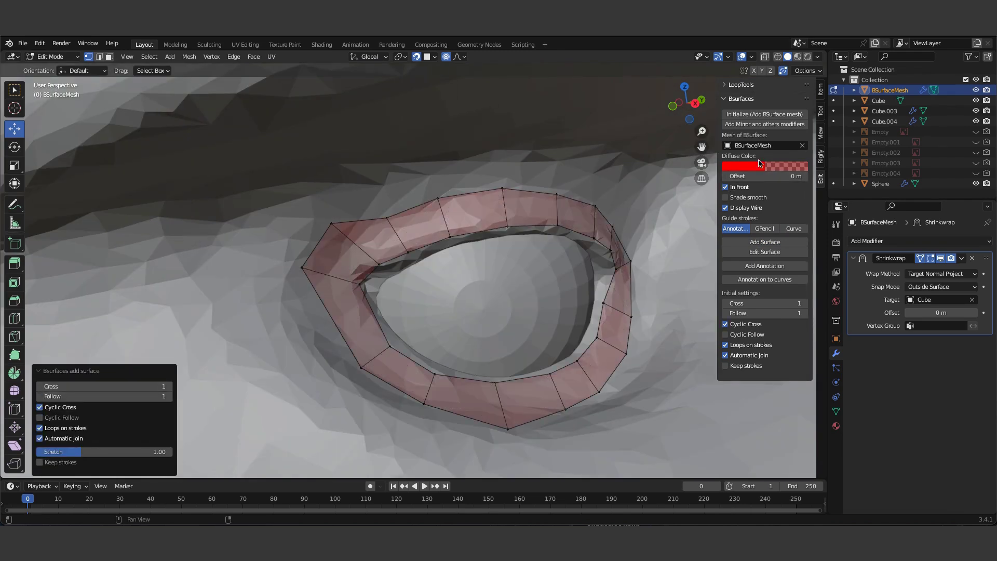
drag(331, 226, 331, 238)
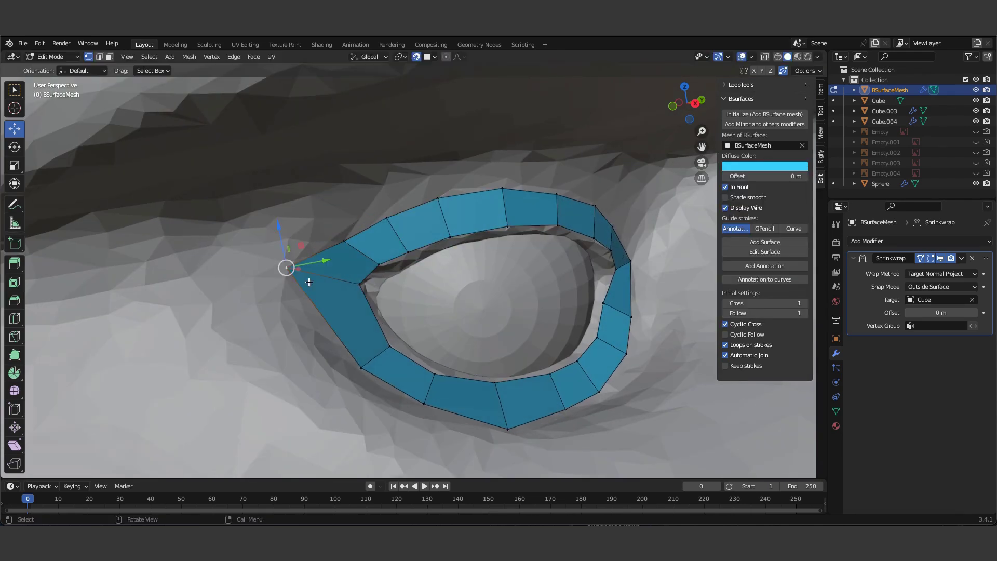
drag(287, 268, 366, 377)
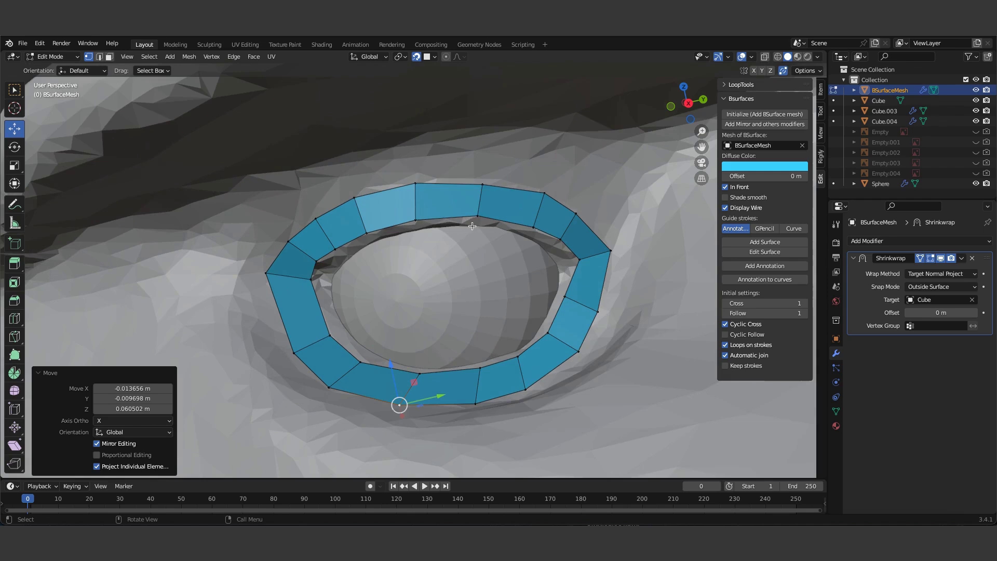
scroll(467, 286, up, 2)
click(270, 236)
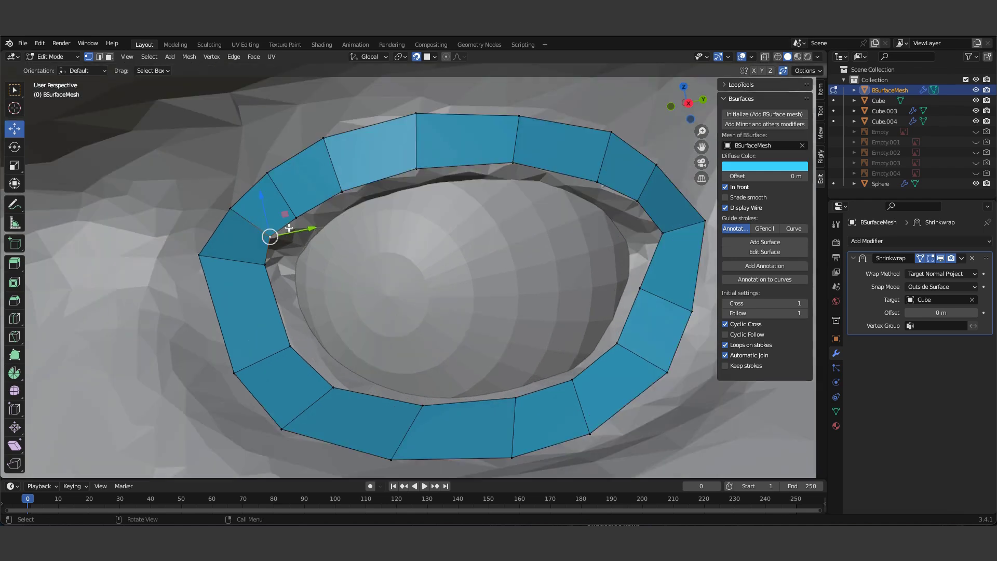
Extrude the ring's edge loop, shrink it inward and fit its vertices to the eye socket
key(ctrl+1)
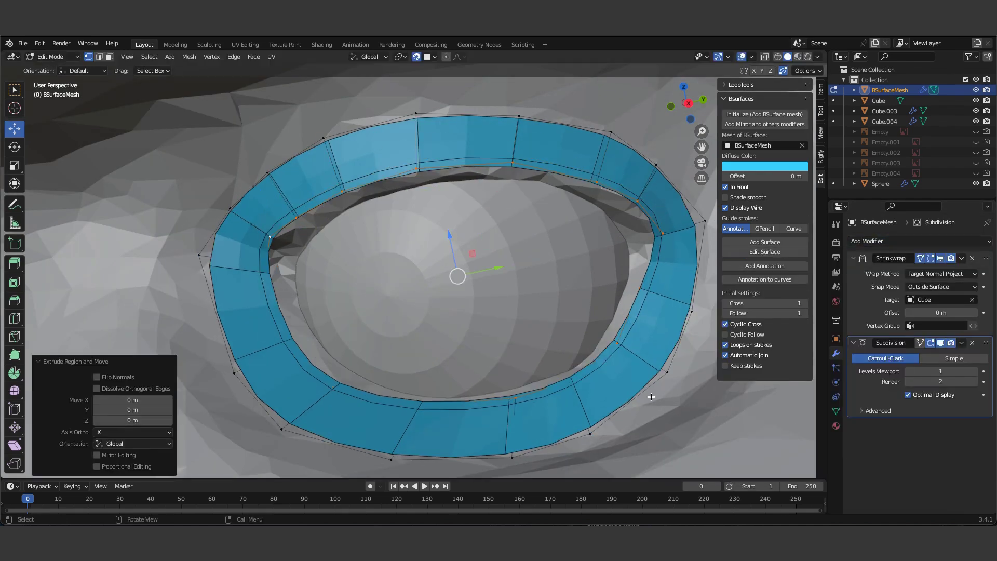
key(s)
click(617, 388)
scroll(617, 387, up, 3)
drag(196, 236, 216, 189)
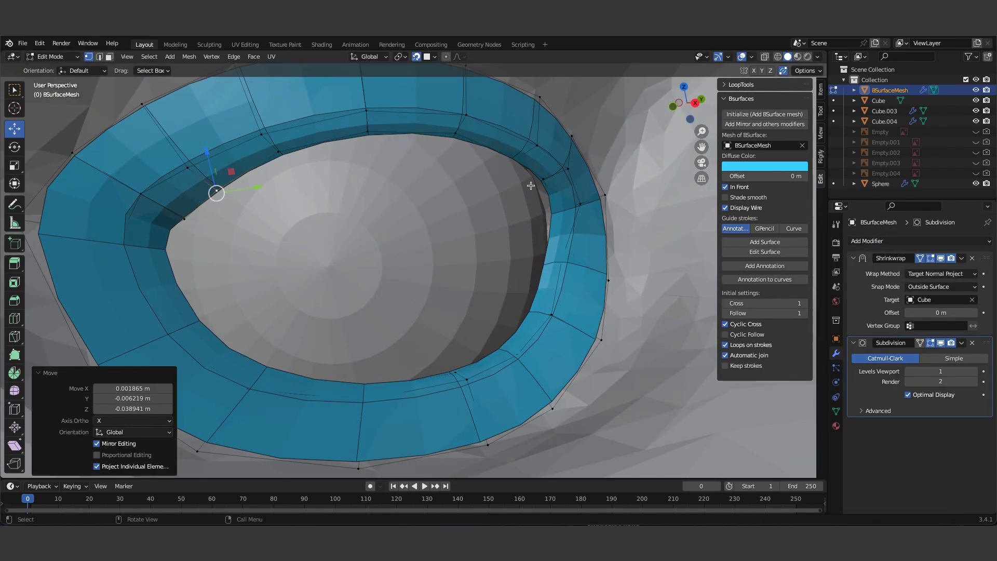
click(538, 211)
scroll(501, 222, down, 2)
scroll(479, 244, down, 3)
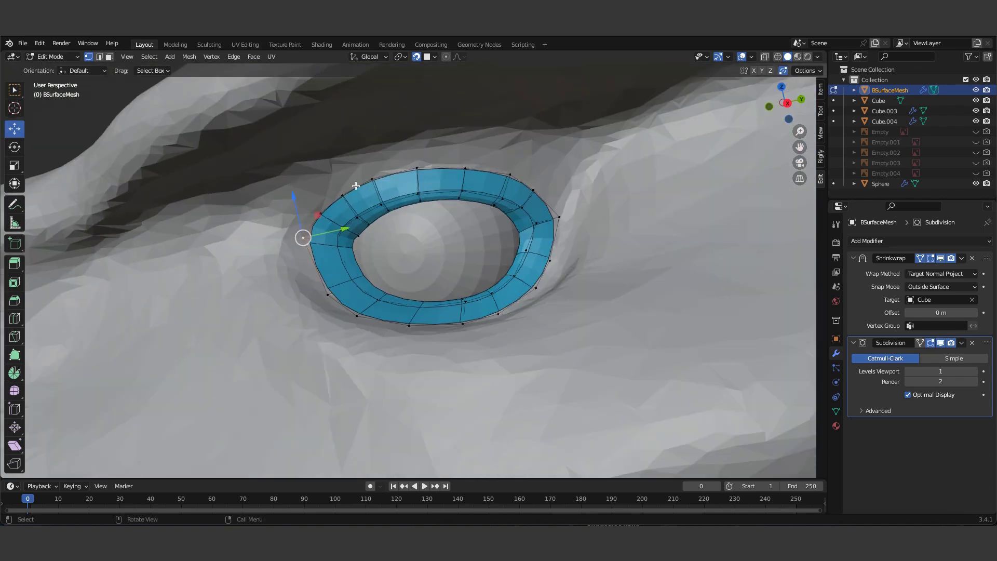
scroll(563, 315, down, 3)
Add an extra loop around the ring and mirror the eye mesh across the head
middle_drag(562, 316, 467, 234)
scroll(467, 233, up, 4)
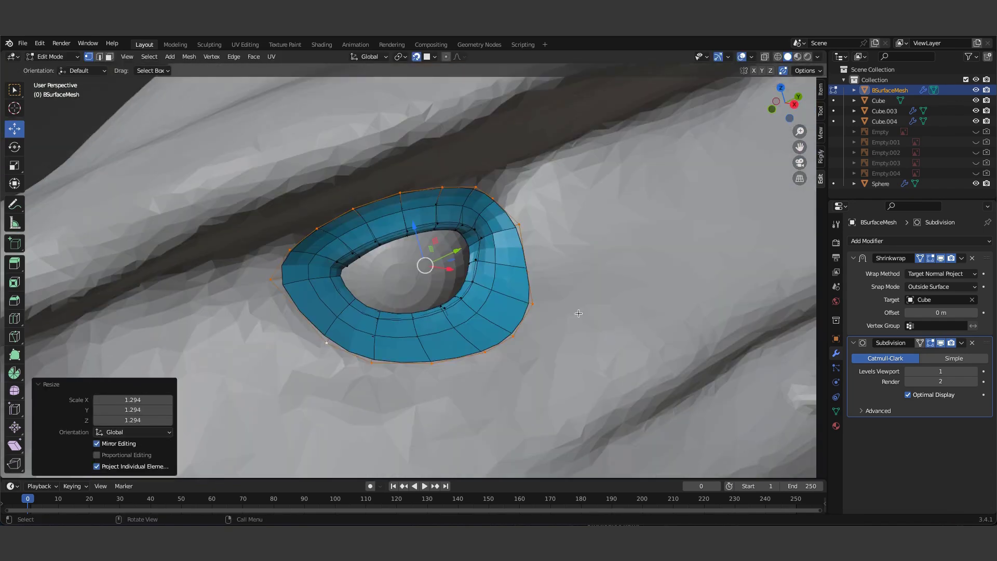
click(479, 200)
scroll(408, 93, down, 3)
mouse_move(408, 93)
middle_down()
mouse_move(408, 208)
mouse_move(513, 303)
mouse_move(467, 233)
mouse_move(695, 327)
mouse_move(575, 266)
mouse_move(438, 313)
middle_up()
click(15, 318)
scroll(468, 234, down, 2)
key(shift+space)
scroll(467, 233, down, 3)
scroll(695, 327, up, 3)
scroll(575, 267, up, 3)
Extrude the ring's outer edge loop and move it outward
key(e)
click(575, 267)
scroll(575, 267, up, 3)
scroll(575, 267, down, 4)
key(g)
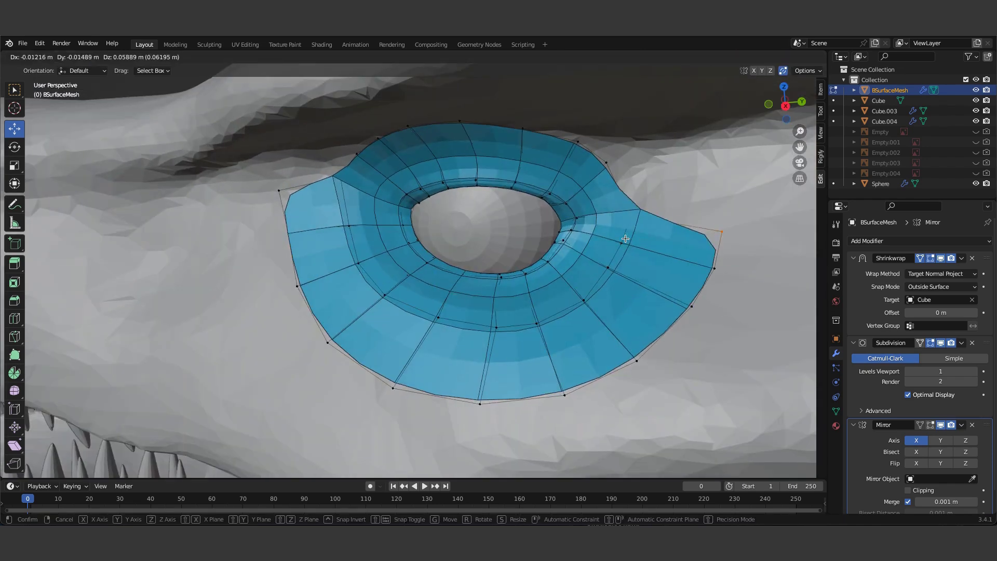
click(619, 173)
scroll(563, 284, down, 3)
middle_drag(562, 284, 511, 272)
scroll(512, 272, up, 2)
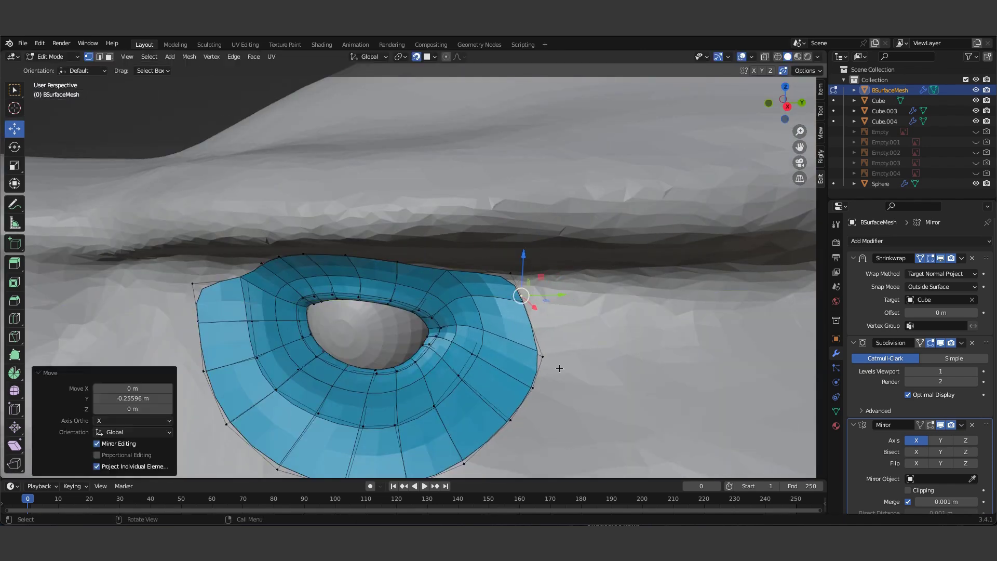
scroll(561, 333, up, 4)
Reposition a ring vertex to fit the surface, then inspect the blue eye ring
middle_drag(561, 332, 550, 291)
scroll(550, 290, down, 3)
scroll(509, 236, up, 4)
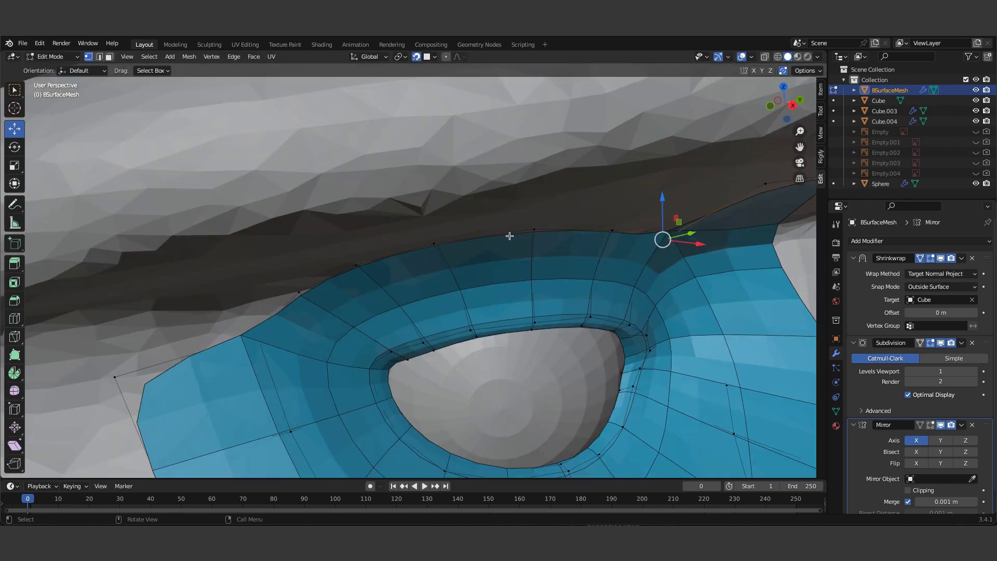
scroll(265, 343, down, 3)
scroll(536, 178, up, 3)
mouse_move(618, 204)
middle_down()
mouse_move(536, 178)
mouse_move(553, 201)
middle_up()
key(g)
click(523, 173)
scroll(523, 173, down, 3)
scroll(553, 201, up, 3)
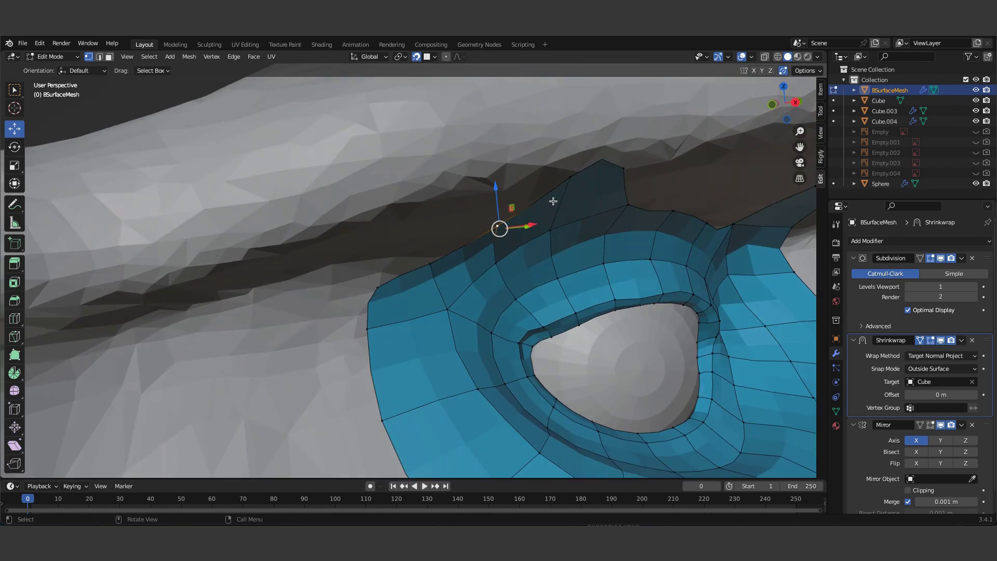
middle_drag(629, 198, 383, 251)
Nudge the eye-ring vertices into place around the eye
click(339, 257)
scroll(339, 257, down, 3)
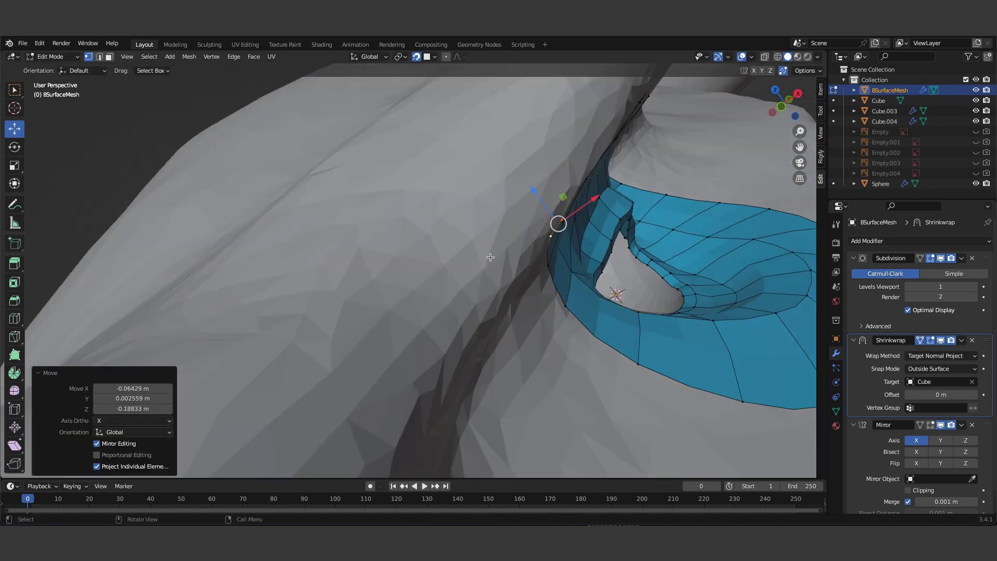
middle_drag(579, 232, 421, 379)
scroll(421, 380, up, 3)
key(g)
click(244, 269)
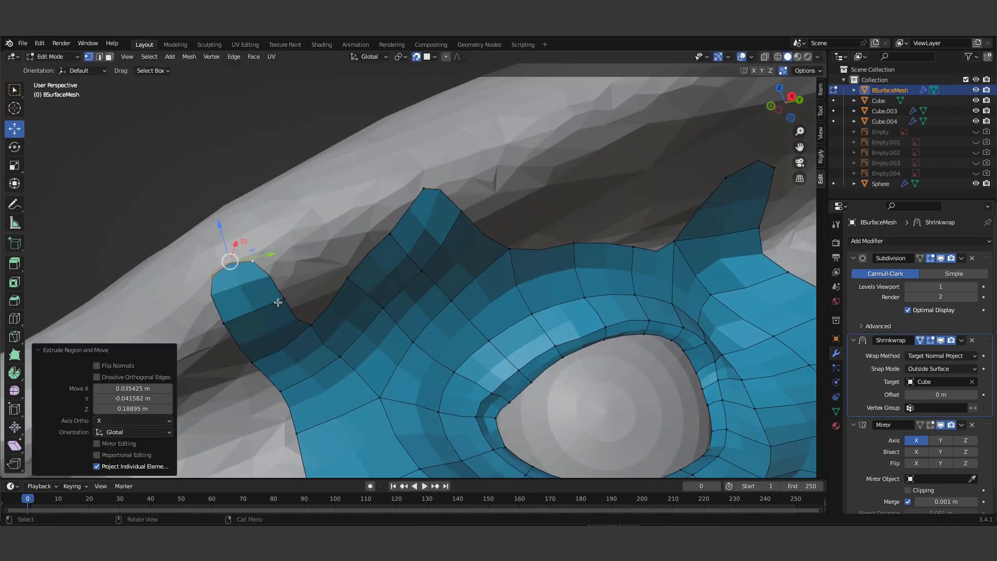
middle_drag(244, 270, 476, 342)
Move the upper-edge vertices onto the brow surface
key(g)
click(480, 213)
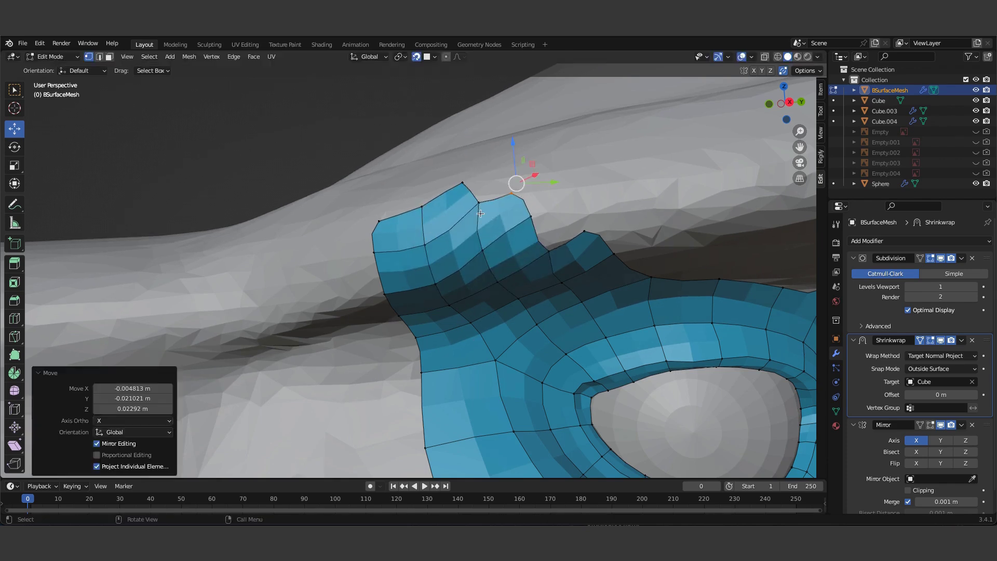
key(g)
click(608, 247)
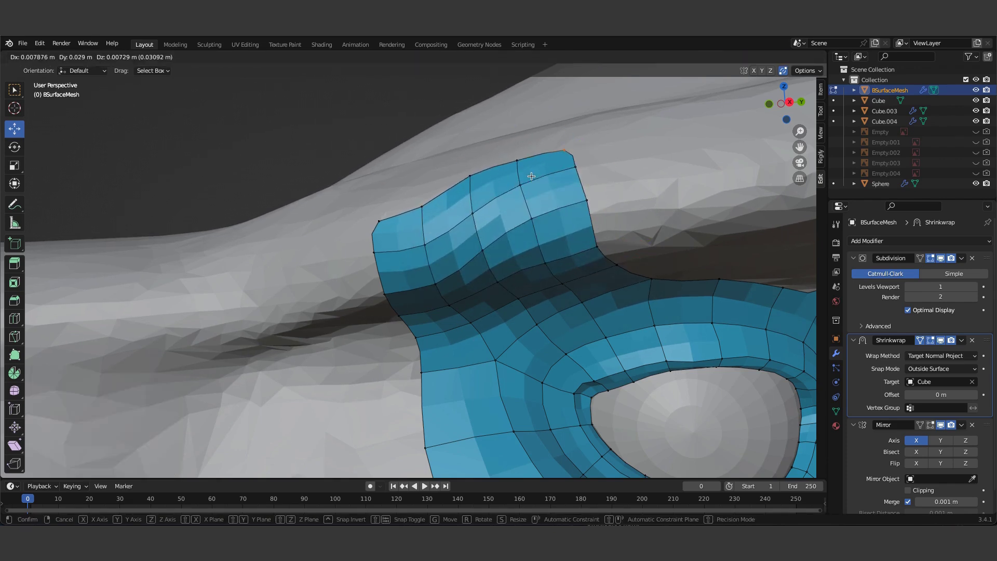
click(531, 176)
middle_drag(531, 176, 443, 287)
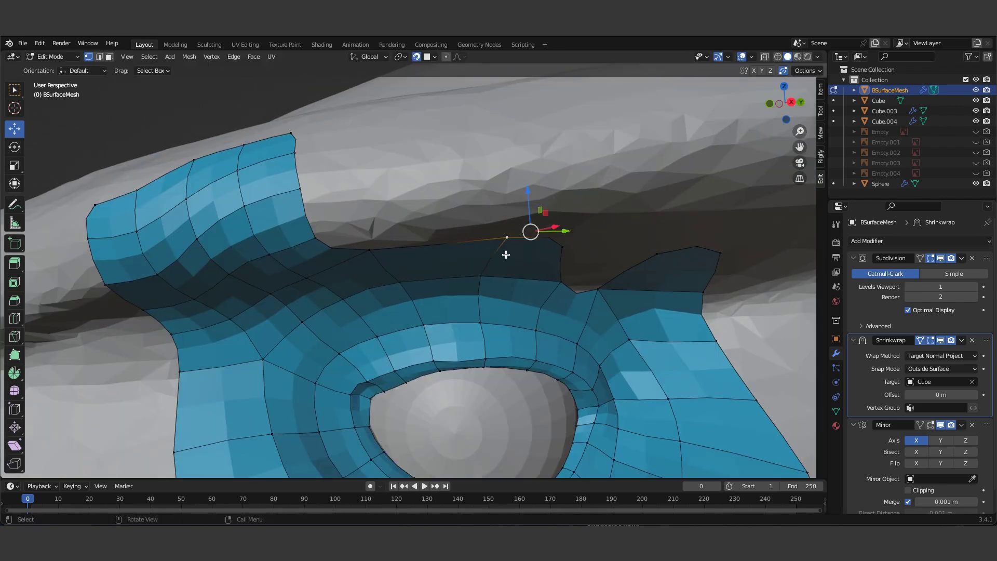
Extrude the border edge up over the brow and position its vertices
key(e)
click(501, 283)
middle_drag(500, 283, 490, 356)
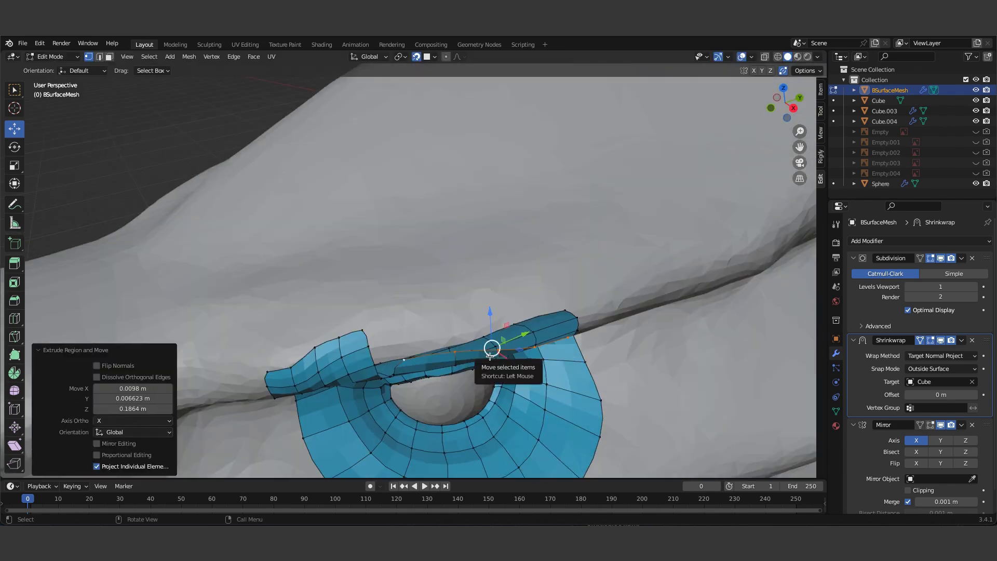
scroll(479, 308, up, 5)
middle_drag(429, 151, 496, 223)
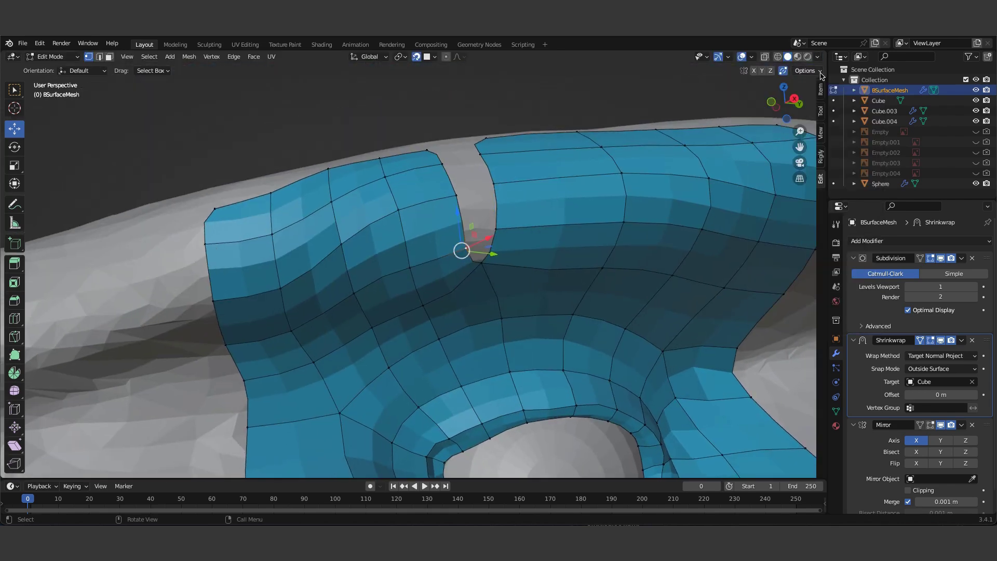
key(g)
click(595, 183)
mouse_move(595, 183)
middle_down()
mouse_move(623, 222)
mouse_move(589, 231)
middle_up()
key(g)
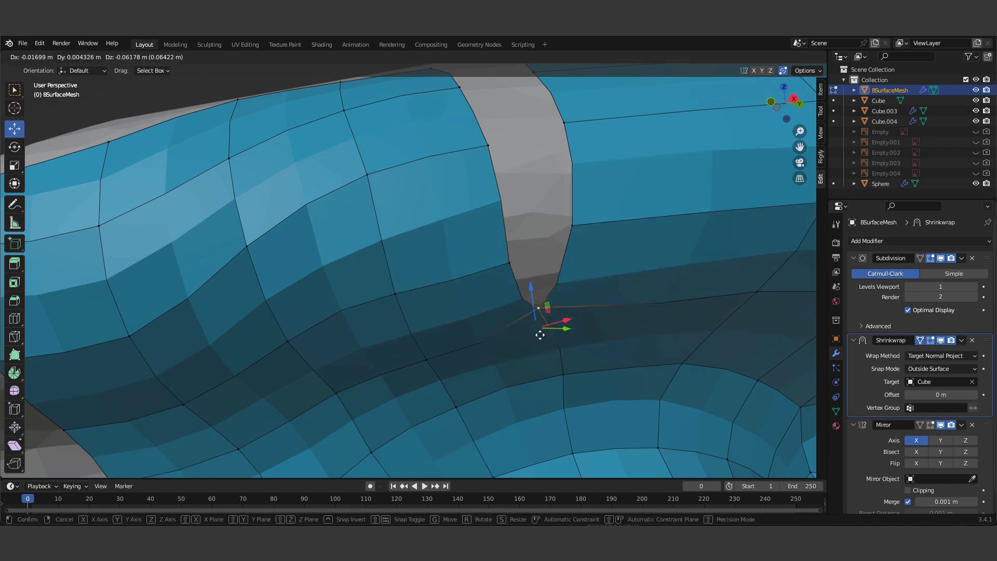
click(549, 223)
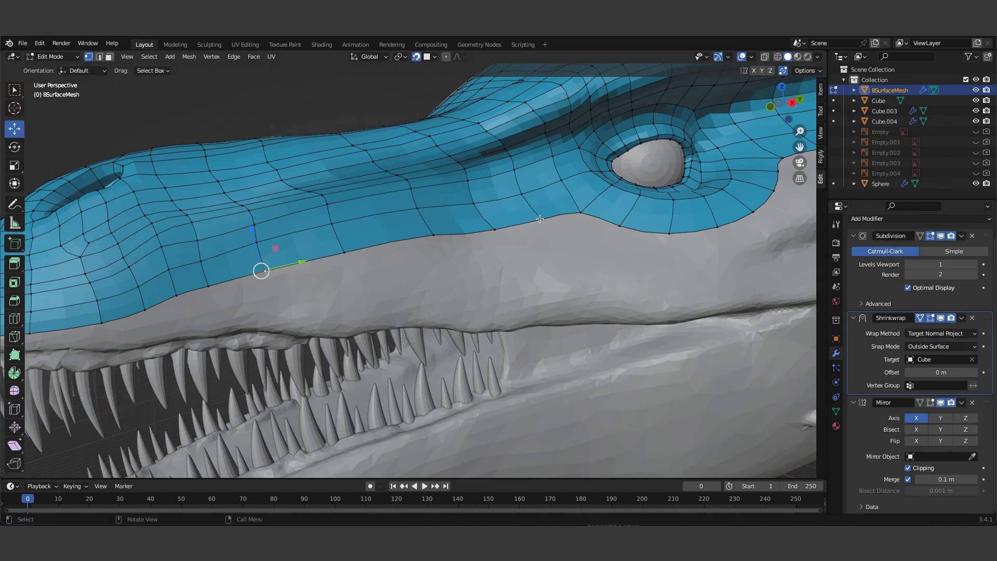
Extrude the border edge loop forward down the snout toward the upper jaw
key(e)
click(540, 266)
middle_drag(481, 311, 569, 278)
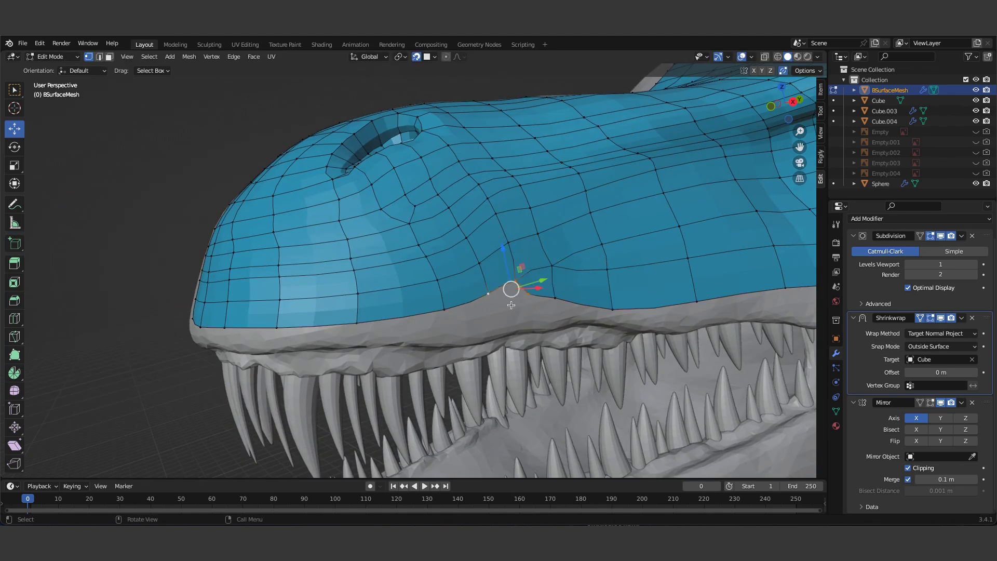
Smear the blue and purple stripes on the eye toward the pupil
click(479, 311)
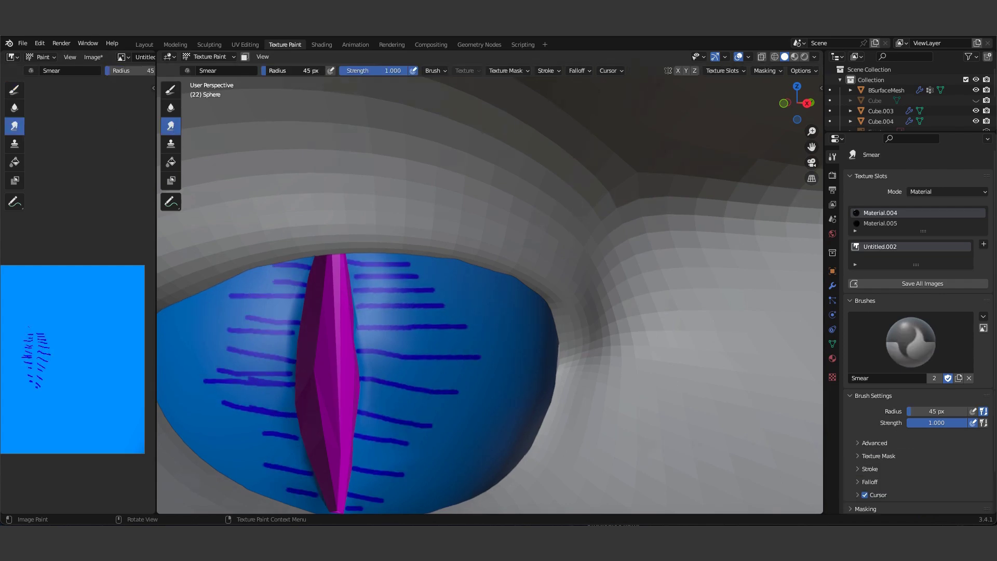
drag(251, 349, 232, 264)
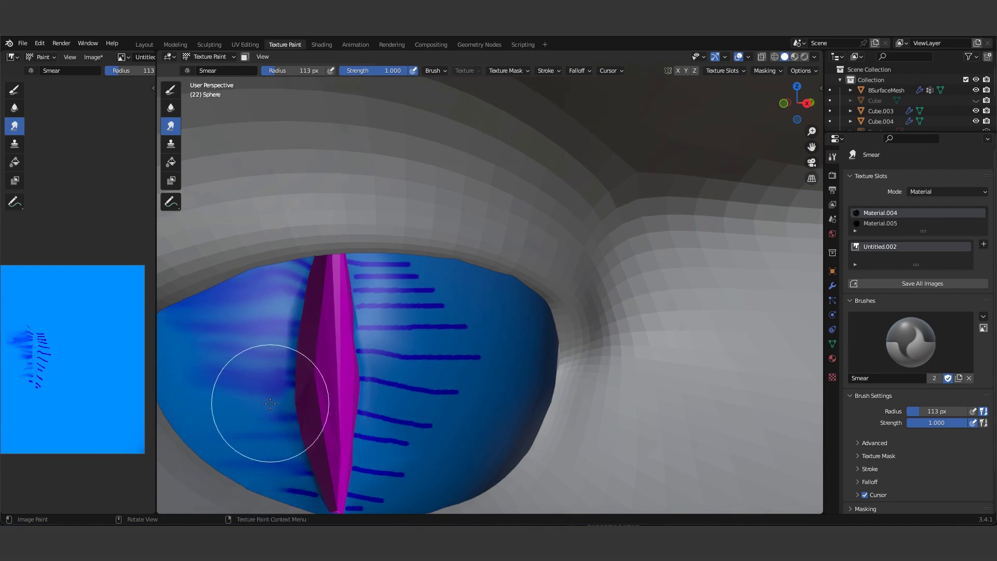
drag(378, 312, 396, 267)
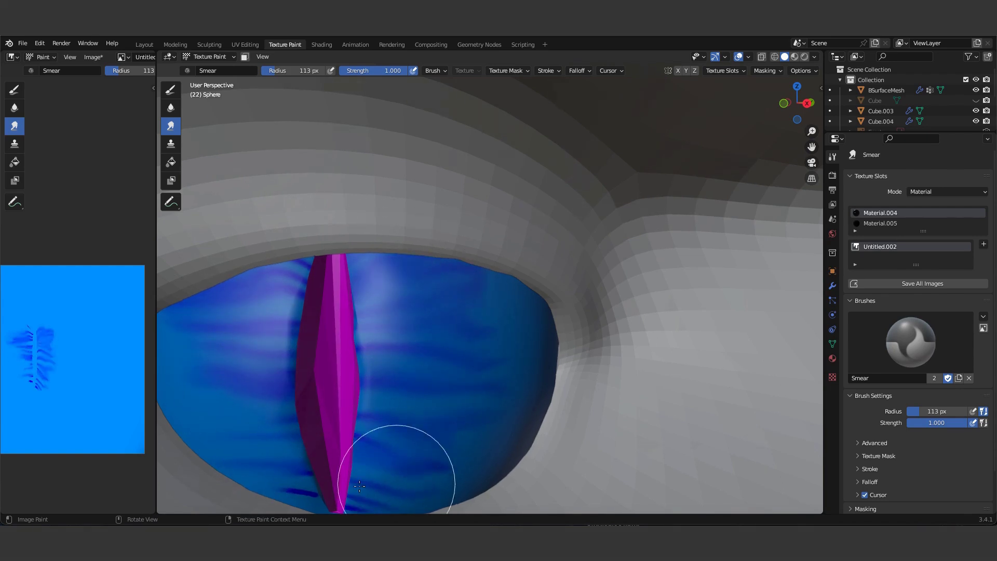
drag(402, 314, 304, 340)
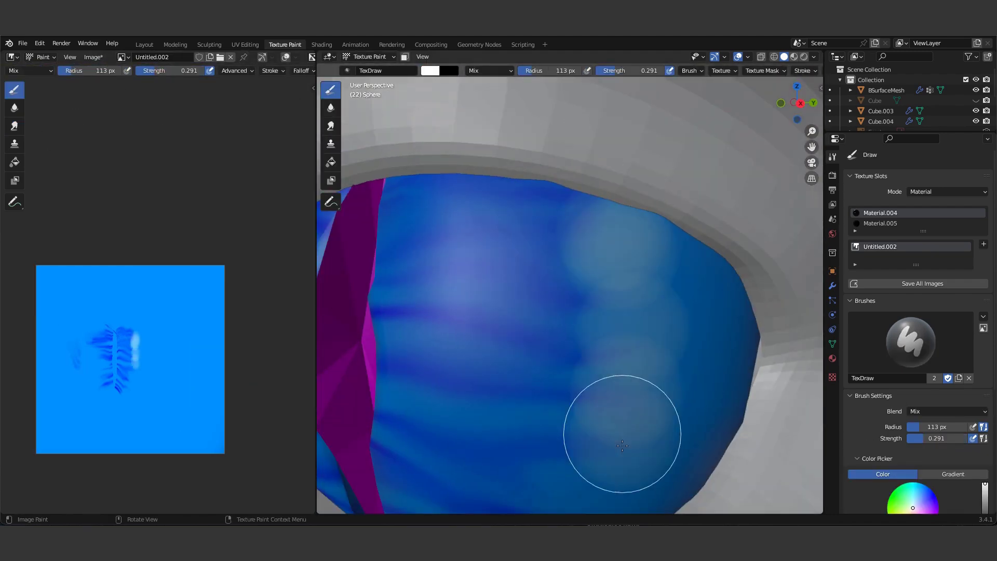
Paint soft white highlights onto the iris and blend them into the blue
middle_drag(622, 445, 606, 311)
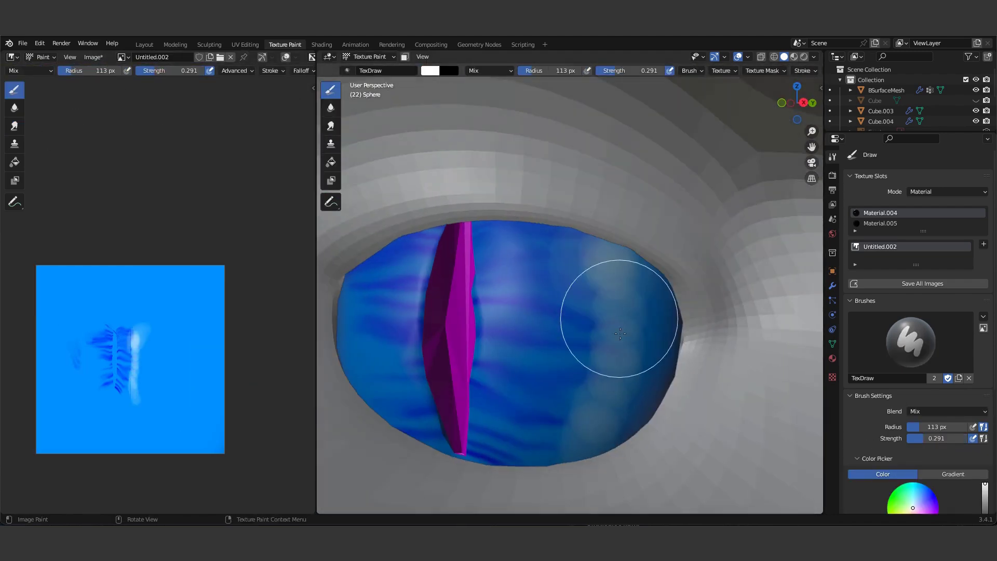
mouse_move(605, 311)
mouse_down()
mouse_move(423, 283)
mouse_move(647, 249)
mouse_move(654, 347)
mouse_up()
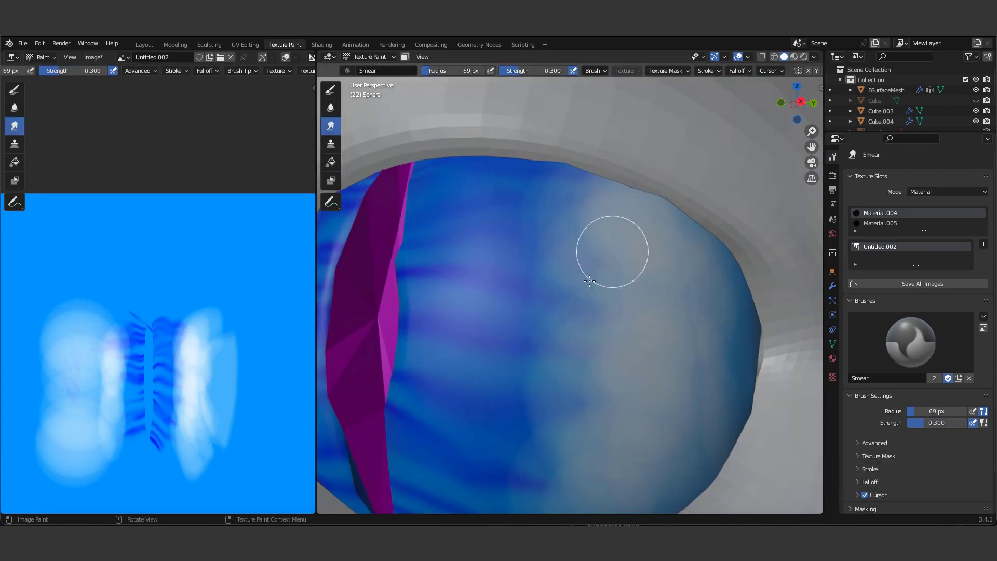
drag(589, 281, 459, 220)
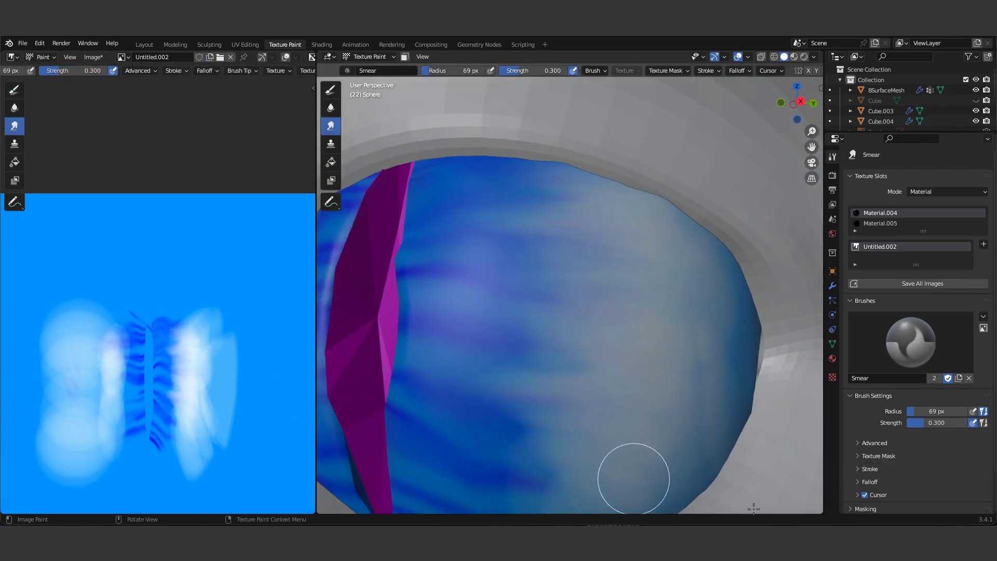
middle_drag(753, 509, 554, 301)
middle_drag(648, 350, 567, 335)
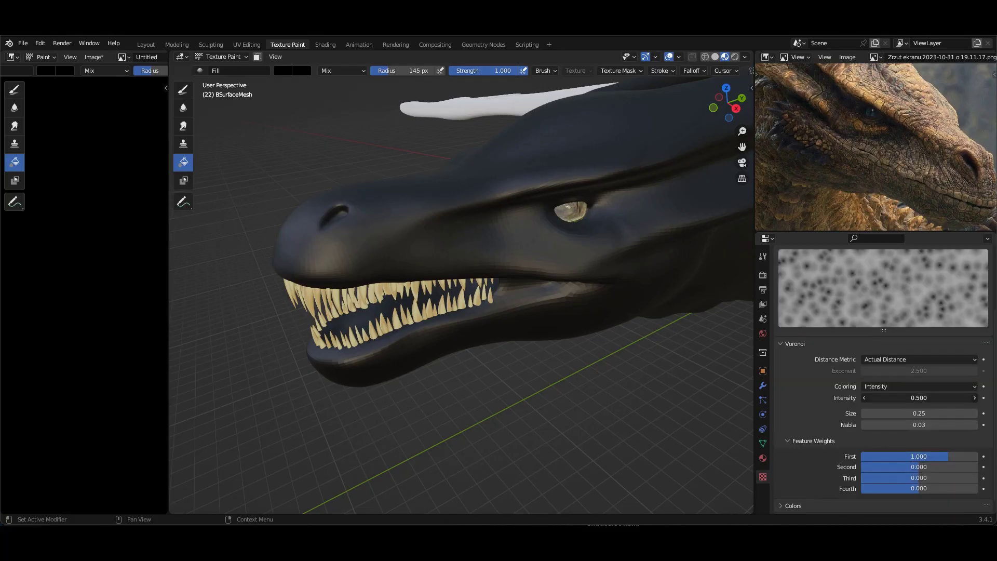
Adjust the Voronoi Nabla, make the Second weight negative and tweak Third and Fourth weights
drag(918, 424, 934, 424)
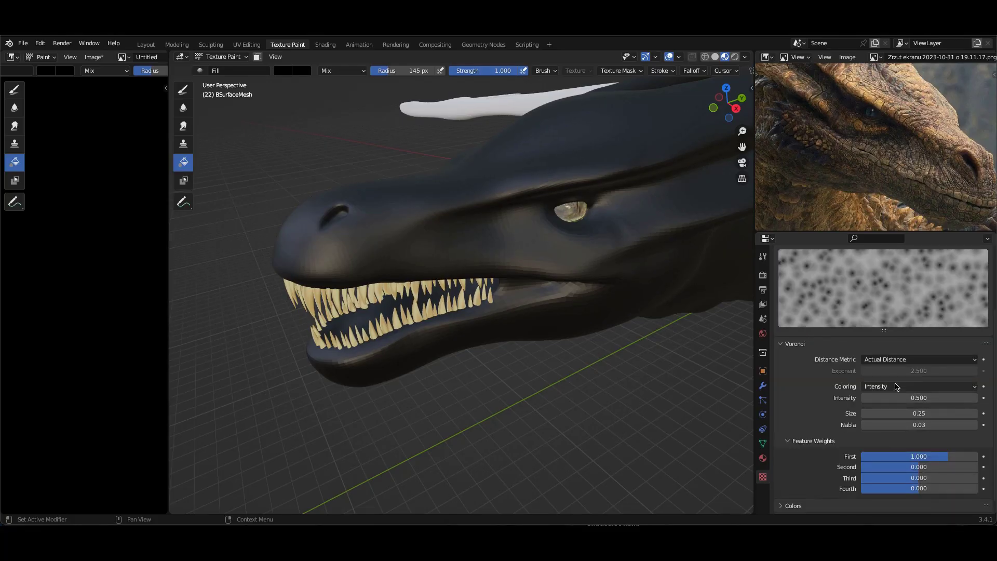
mouse_move(919, 466)
mouse_down()
mouse_move(882, 467)
mouse_move(914, 478)
mouse_up()
drag(918, 488, 934, 488)
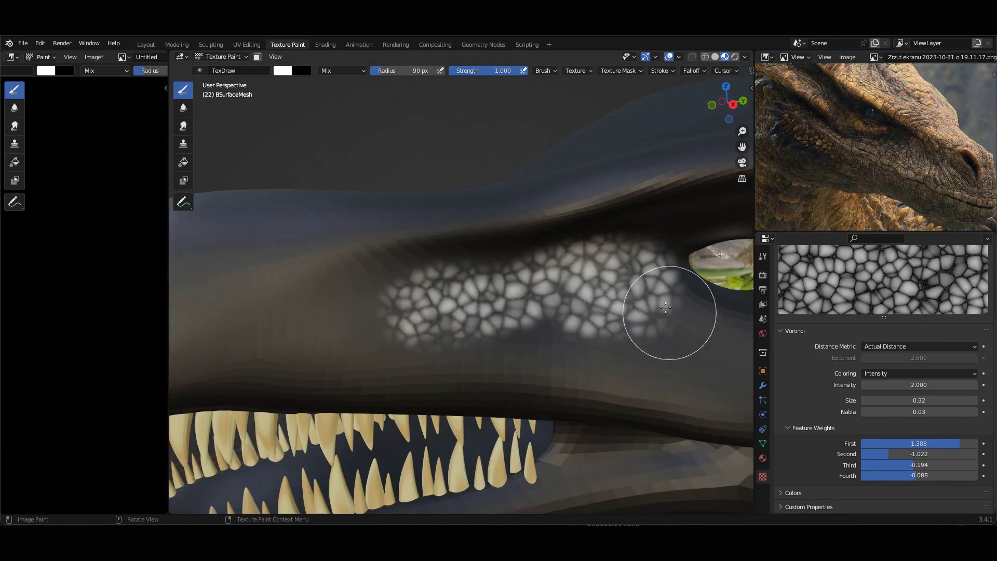
Orbit around the snout, teeth and head to work the pale Voronoi scale pattern
shift+middle_drag(665, 307, 478, 296)
middle_drag(603, 195, 597, 281)
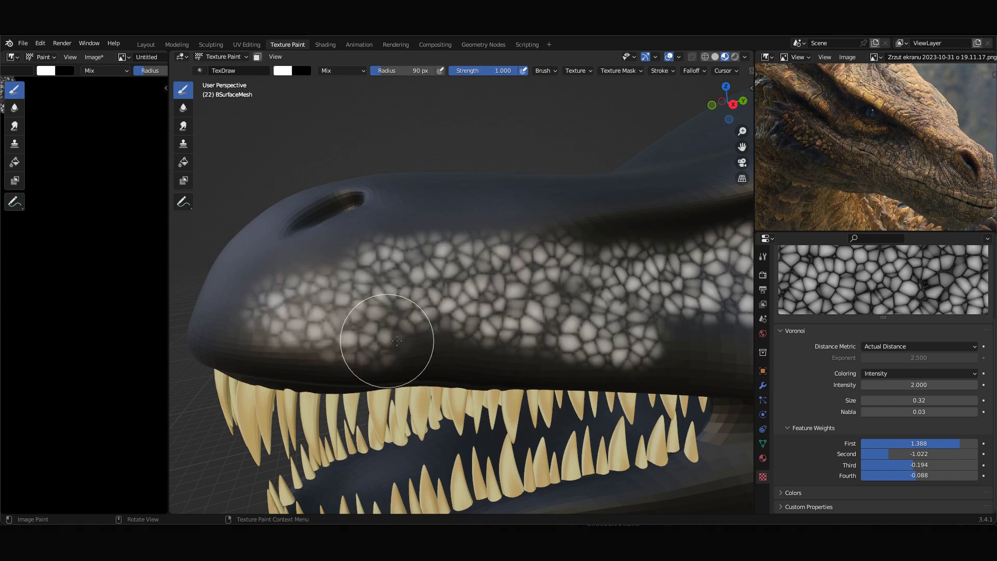
mouse_move(397, 341)
middle_down()
mouse_move(663, 305)
mouse_move(615, 147)
mouse_move(500, 279)
mouse_move(605, 290)
middle_up()
scroll(648, 273, up, 5)
scroll(605, 290, down, 5)
scroll(487, 297, up, 5)
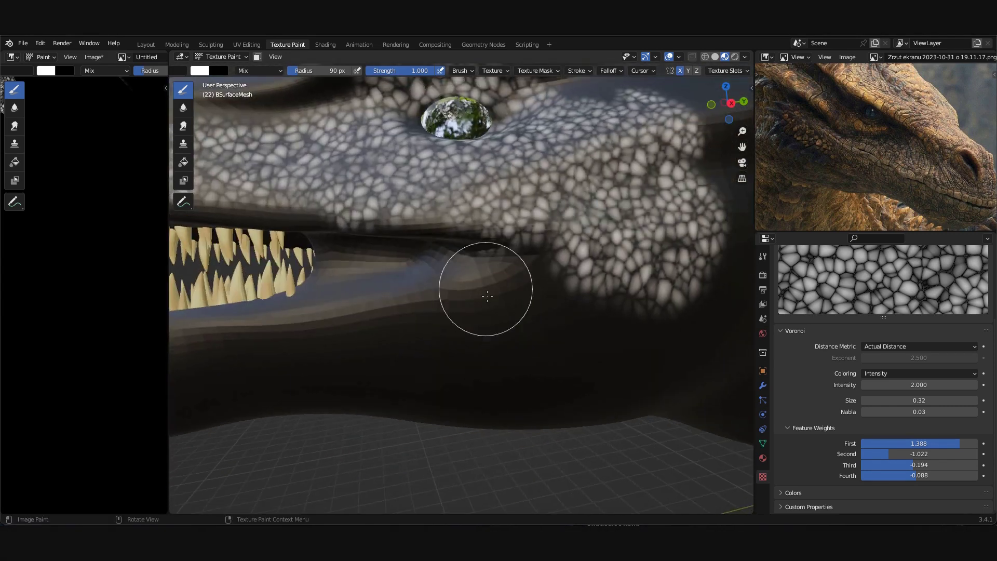
scroll(487, 297, down, 4)
middle_drag(487, 297, 369, 329)
middle_drag(292, 371, 373, 268)
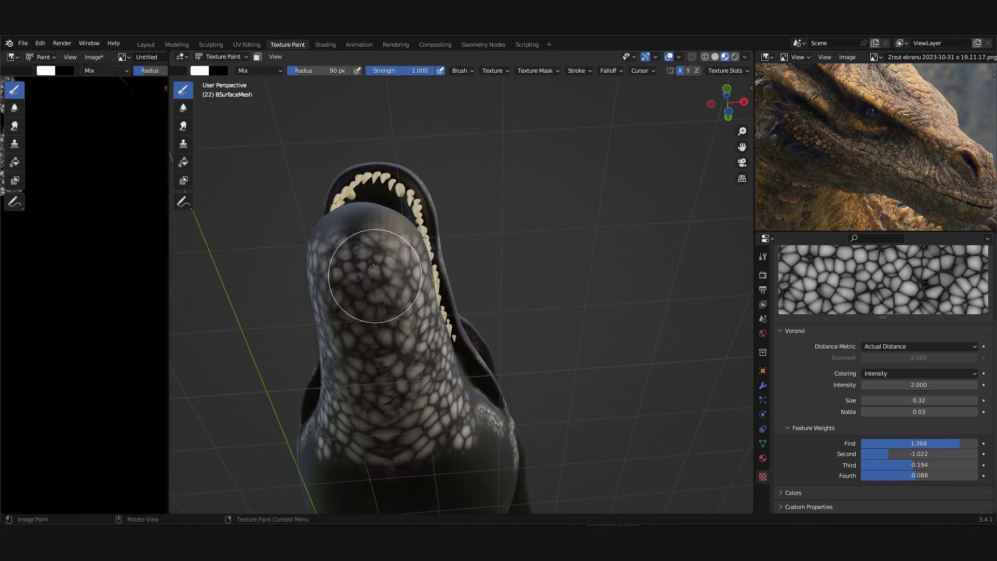
middle_drag(380, 350, 489, 356)
drag(168, 260, 27, 260)
mouse_move(329, 223)
middle_down()
mouse_move(364, 311)
mouse_move(402, 352)
middle_up()
scroll(402, 352, up, 3)
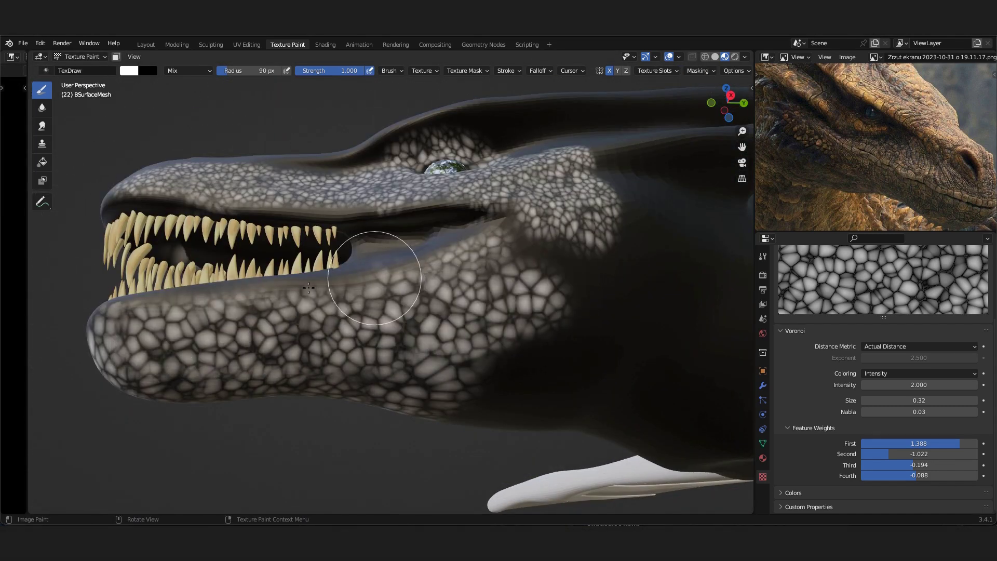
middle_drag(309, 287, 421, 218)
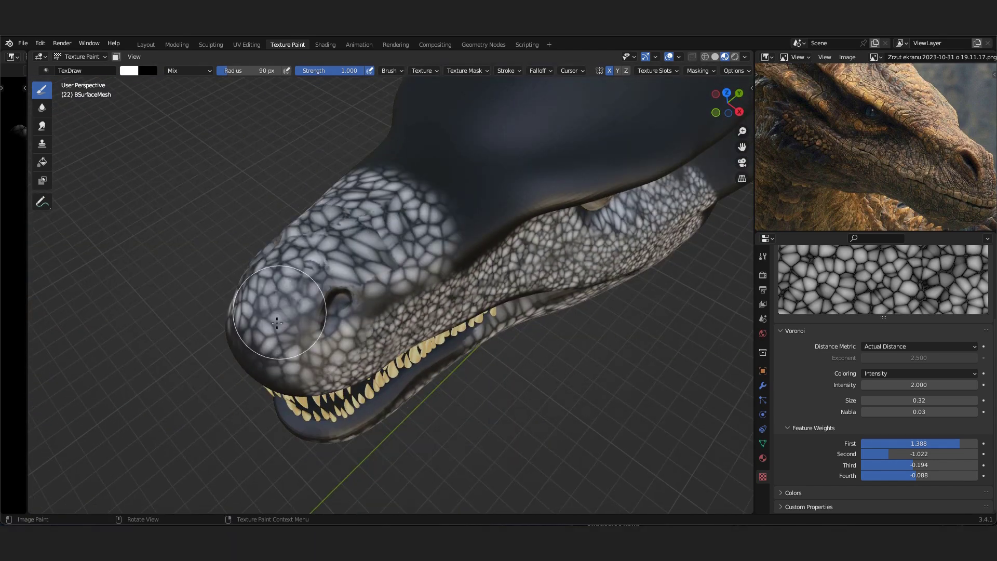
mouse_move(511, 185)
shift+middle_down()
mouse_move(478, 169)
mouse_move(499, 260)
mouse_move(569, 195)
mouse_move(367, 300)
mouse_move(379, 334)
mouse_move(496, 427)
mouse_move(318, 289)
mouse_move(509, 378)
mouse_move(411, 352)
shift+middle_up()
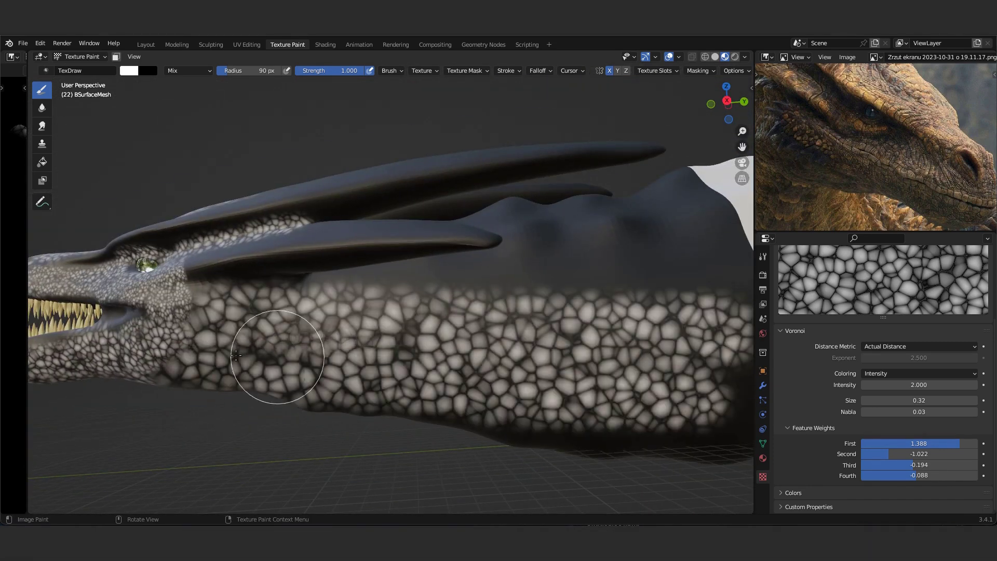
Set the Voronoi texture Size to 0.77
mouse_move(235, 355)
middle_down()
mouse_move(226, 351)
mouse_move(322, 363)
mouse_move(260, 358)
mouse_move(280, 363)
middle_up()
double_click(918, 400)
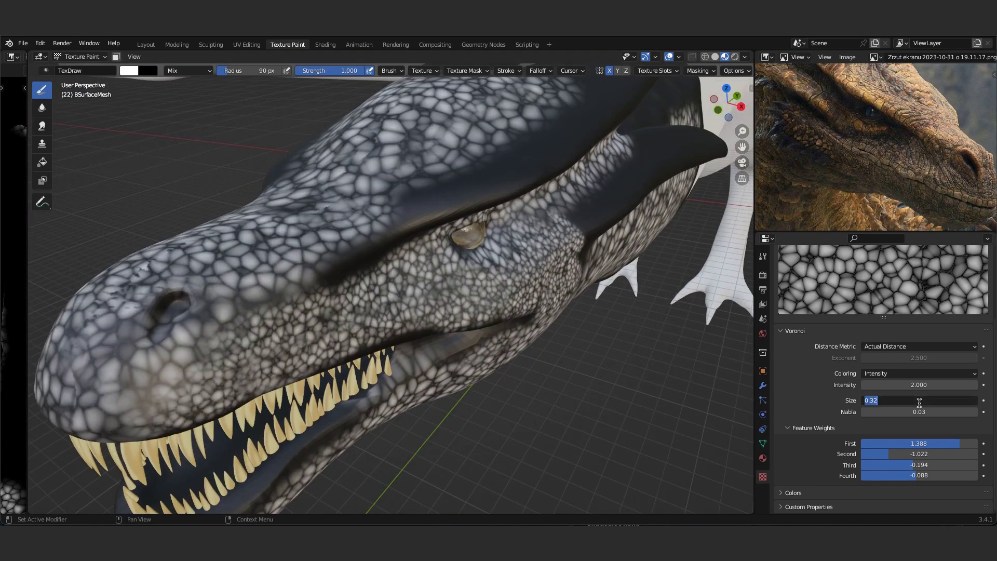
text(0.77)
key(Return)
Paint the larger scales around the eye, snout, horns and neck
middle_drag(519, 270, 445, 223)
scroll(356, 237, up, 3)
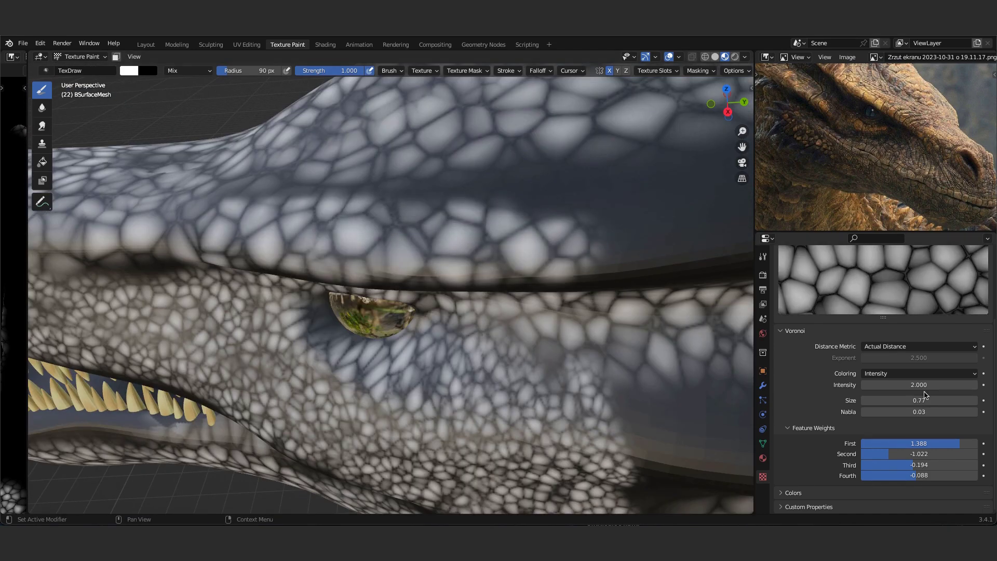
mouse_move(576, 223)
middle_down()
mouse_move(538, 222)
mouse_move(389, 285)
mouse_move(507, 323)
mouse_move(172, 344)
mouse_move(597, 252)
mouse_move(375, 264)
mouse_move(577, 202)
mouse_move(281, 297)
middle_up()
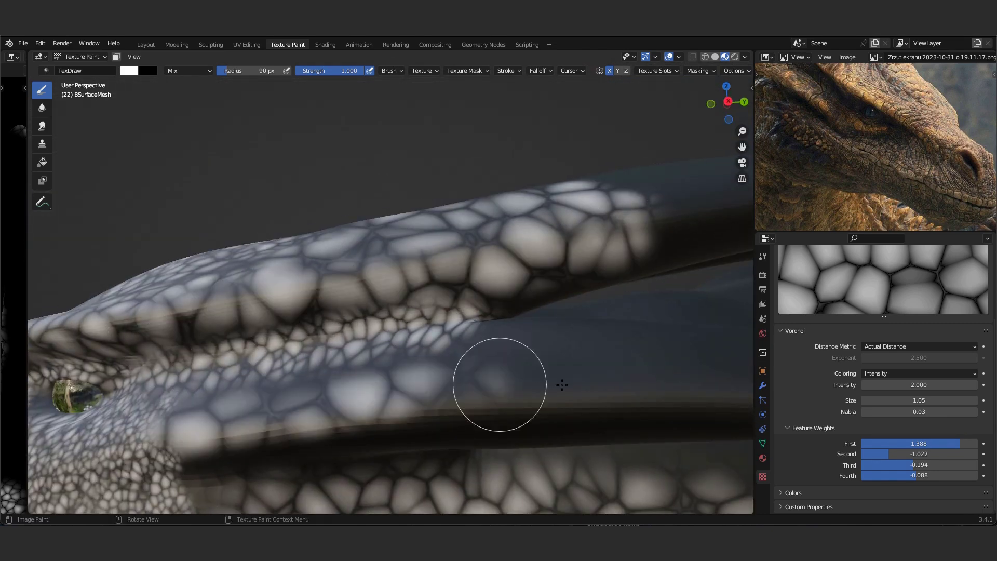
mouse_move(561, 384)
middle_down()
mouse_move(563, 345)
mouse_move(357, 338)
middle_up()
scroll(356, 334, up, 4)
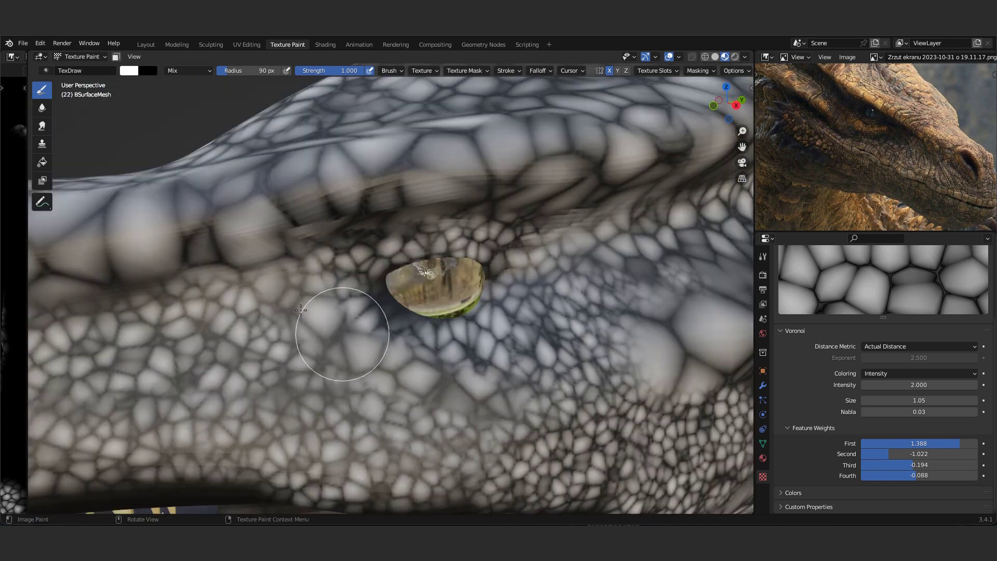
scroll(532, 350, down, 3)
scroll(545, 300, up, 3)
mouse_move(545, 300)
middle_down()
mouse_move(97, 230)
mouse_move(253, 283)
mouse_move(288, 259)
mouse_move(303, 222)
middle_up()
mouse_move(568, 375)
middle_down()
mouse_move(485, 272)
mouse_move(527, 419)
mouse_move(542, 395)
mouse_move(534, 378)
mouse_move(329, 374)
middle_up()
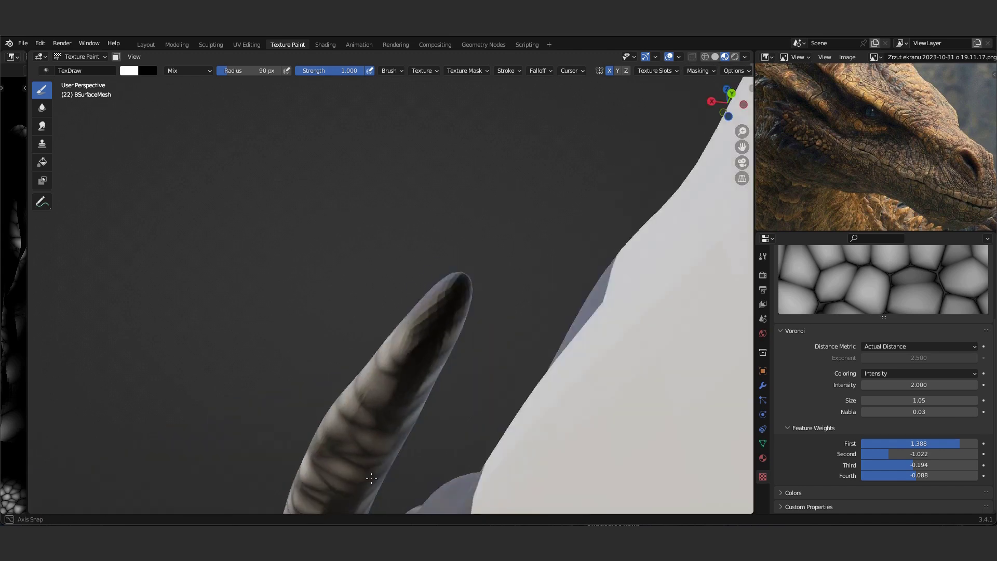
mouse_move(371, 478)
middle_down()
mouse_move(668, 89)
mouse_move(511, 378)
mouse_move(431, 336)
middle_up()
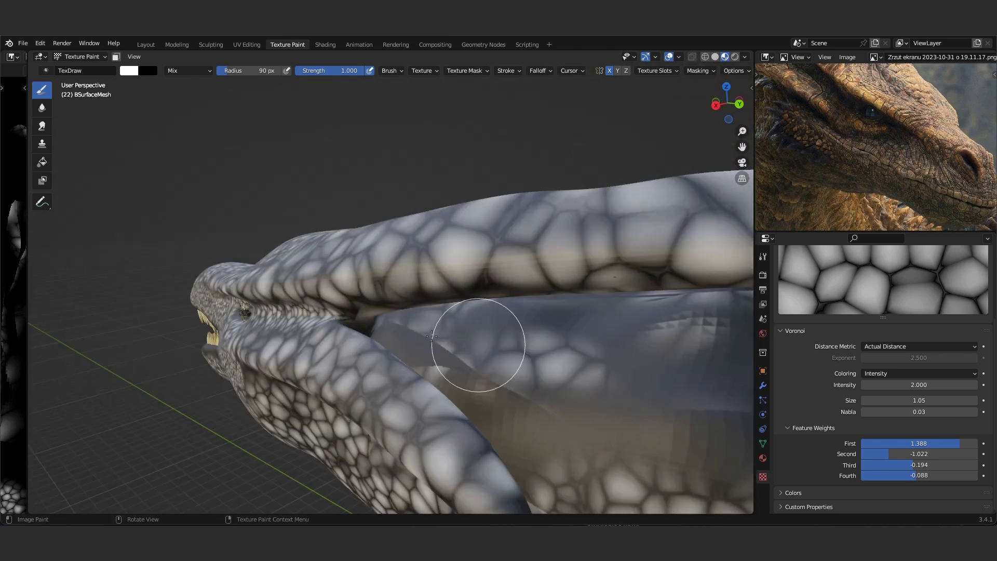
middle_drag(382, 432, 483, 466)
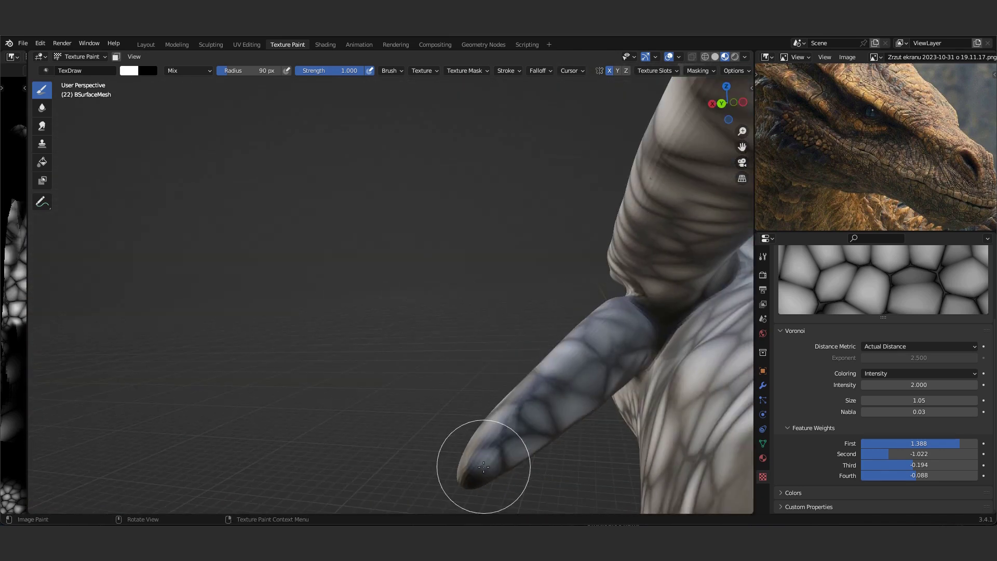
middle_drag(497, 387, 533, 309)
mouse_move(479, 276)
middle_down()
mouse_move(412, 299)
mouse_move(403, 382)
middle_up()
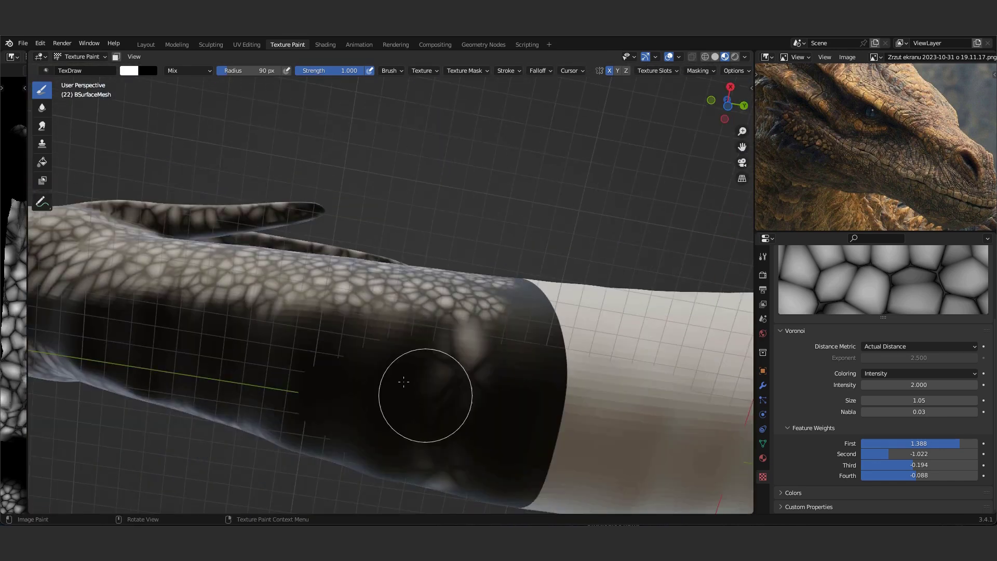
mouse_move(487, 381)
middle_down()
mouse_move(338, 349)
mouse_move(374, 350)
middle_up()
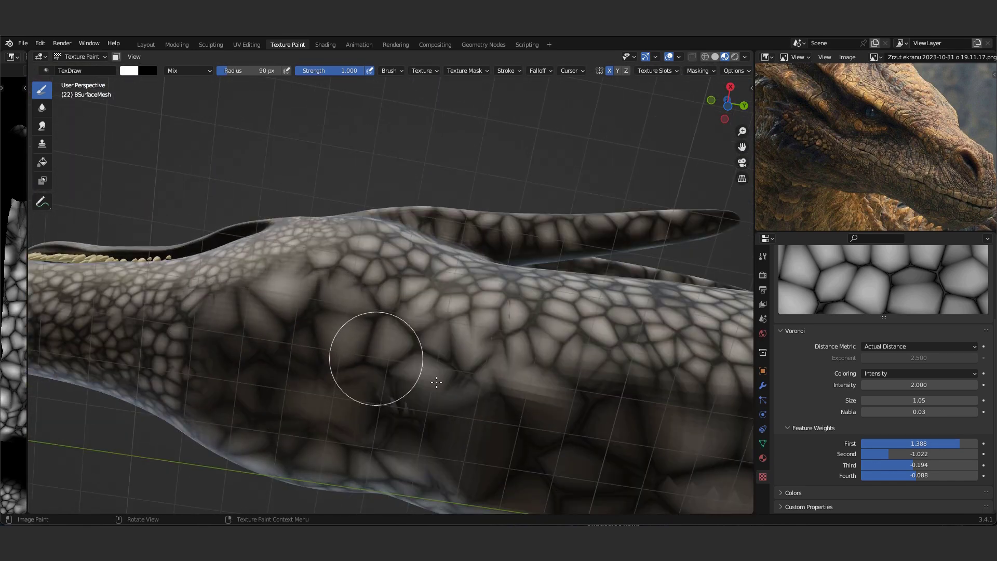
In the Shading layout, unlink the painted image from Base Color and open its colour picker
key(ctrl+Page_Up)
drag(495, 398, 342, 501)
scroll(416, 415, up, 3)
click(480, 413)
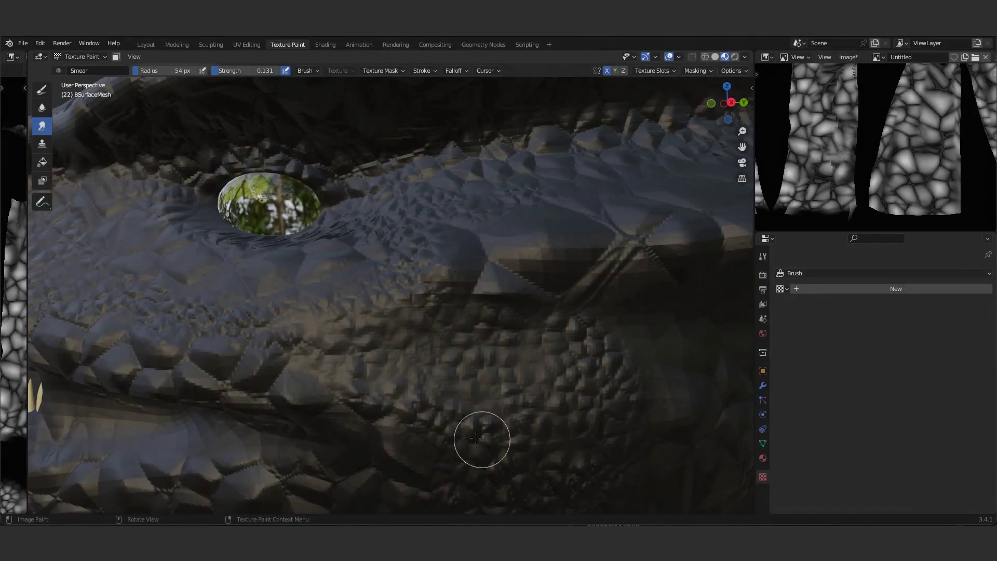
Orbit from the eye to the teeth to check the black, bump-mapped scales
mouse_move(475, 438)
middle_down()
mouse_move(404, 352)
mouse_move(560, 329)
middle_up()
mouse_move(252, 407)
middle_down()
mouse_move(316, 327)
mouse_move(472, 330)
mouse_move(394, 423)
mouse_move(452, 351)
mouse_move(423, 324)
mouse_move(354, 318)
mouse_move(374, 240)
mouse_move(323, 243)
middle_up()
mouse_move(383, 224)
middle_down()
mouse_move(411, 222)
mouse_move(367, 311)
mouse_move(259, 392)
middle_up()
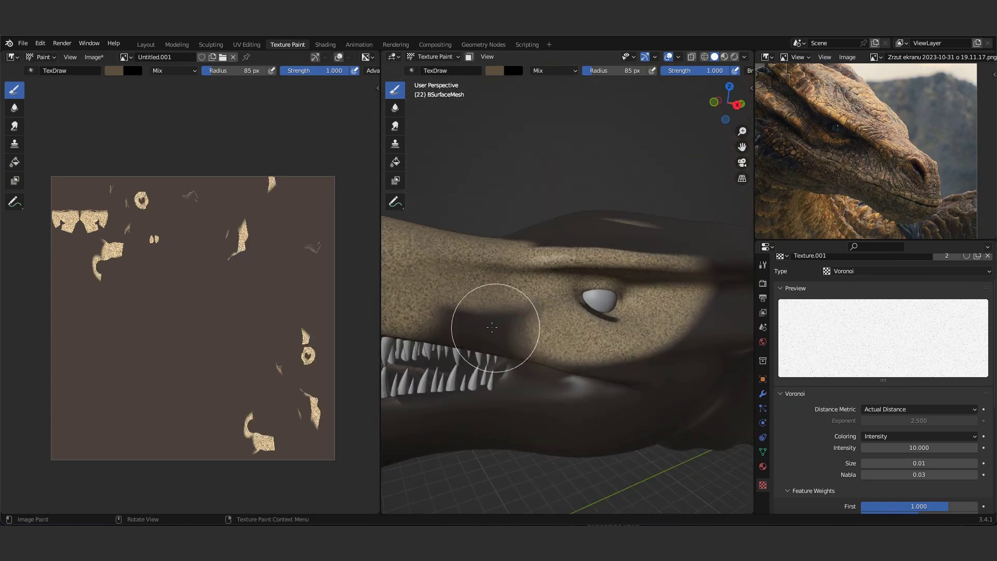
Paint beige speckled patches onto the head skin and choose a new paint colour
drag(491, 327, 494, 316)
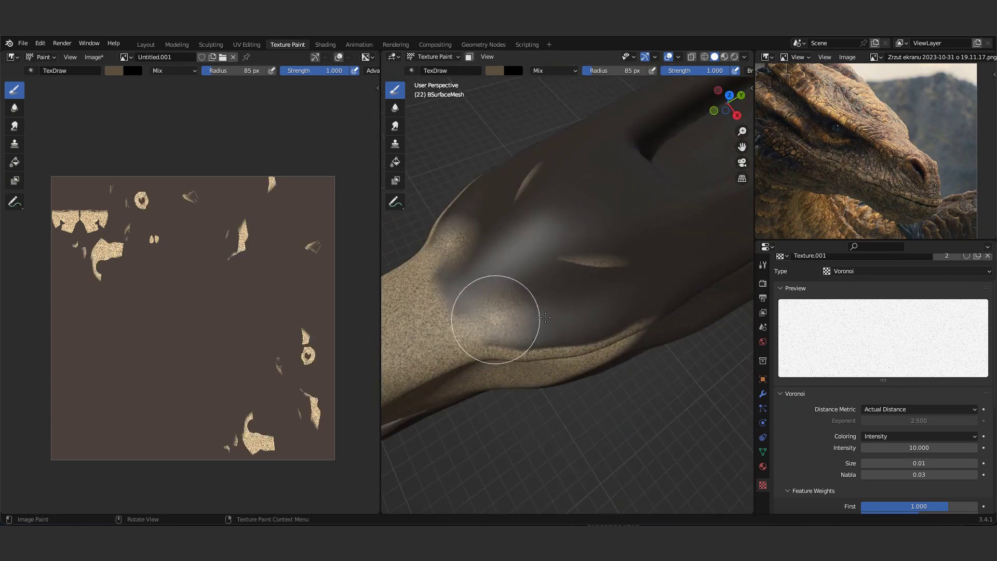
middle_drag(494, 316, 626, 299)
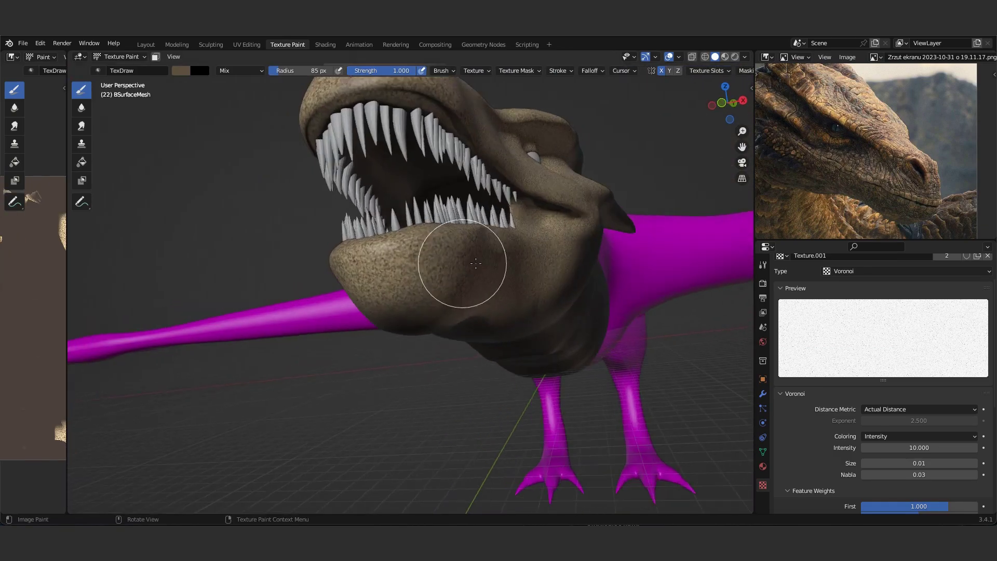
mouse_move(467, 270)
middle_down()
mouse_move(475, 259)
mouse_move(696, 291)
mouse_move(623, 368)
mouse_move(583, 222)
mouse_move(364, 181)
middle_up()
scroll(574, 234, up, 5)
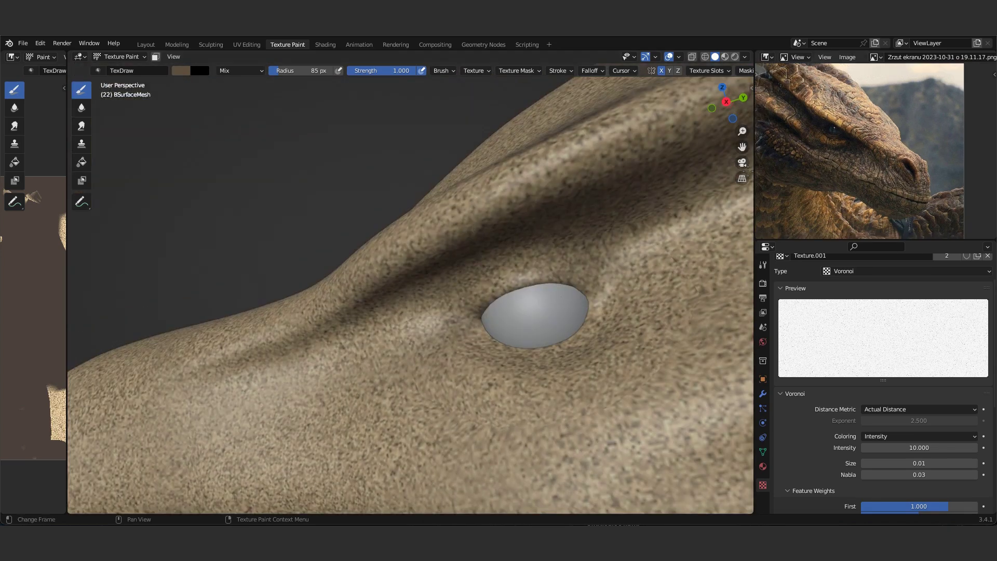
click(180, 71)
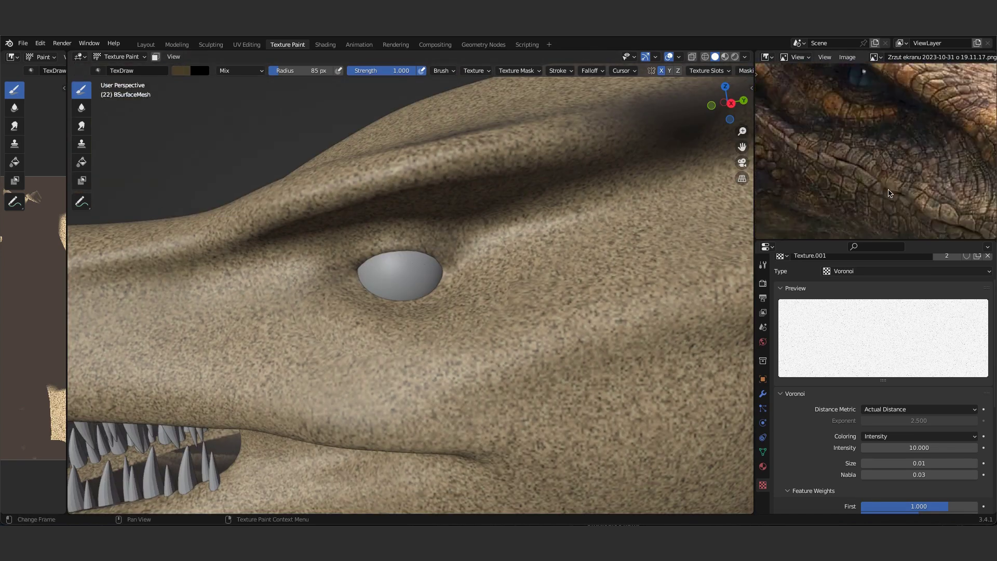
middle_drag(364, 234, 347, 321)
Switch to Material Preview shading, reframe the head and lower brush strength to 0.200
click(726, 56)
scroll(417, 330, down, 5)
middle_drag(416, 330, 401, 327)
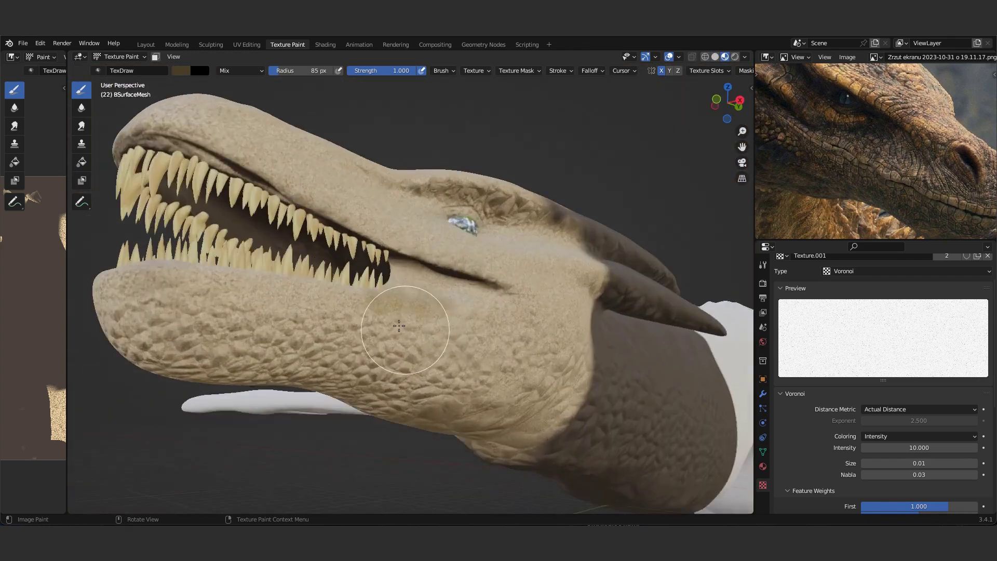
scroll(395, 317, up, 3)
scroll(583, 219, down, 5)
mouse_move(583, 219)
middle_down()
mouse_move(433, 222)
mouse_move(390, 200)
middle_up()
drag(67, 295, 265, 295)
scroll(469, 314, up, 4)
middle_drag(469, 314, 630, 262)
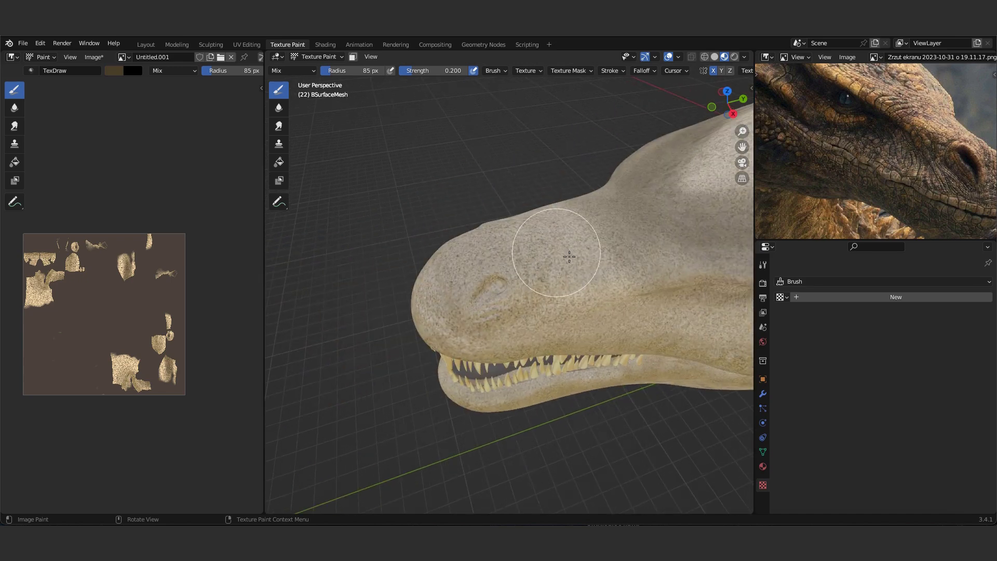
Paint dark brown shading around the eye rim, brow and cheek folds at brush strength 0.5
scroll(418, 298, up, 5)
mouse_move(410, 364)
middle_down()
mouse_move(534, 234)
mouse_move(522, 285)
mouse_move(426, 322)
middle_up()
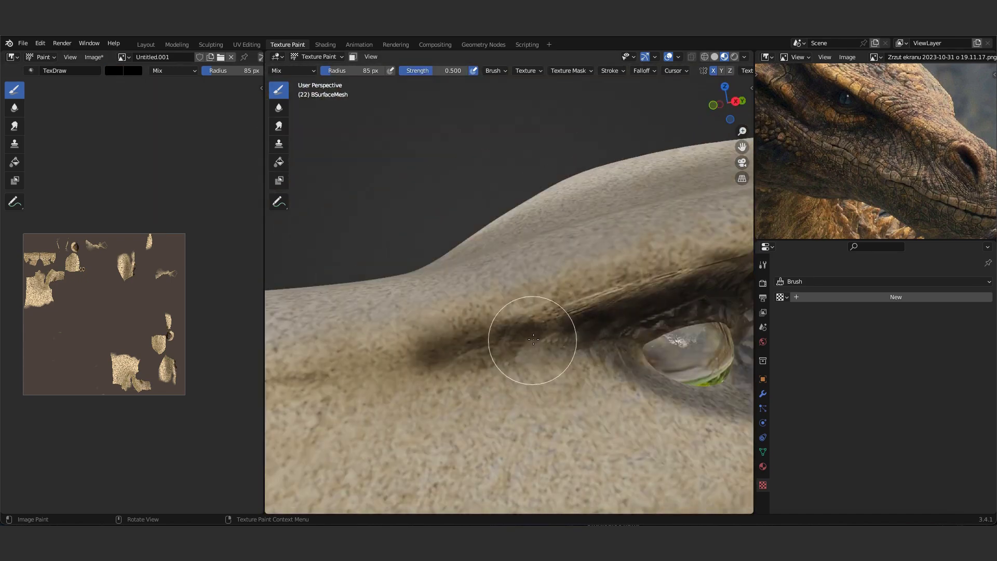
mouse_move(497, 312)
middle_down()
mouse_move(574, 249)
mouse_move(596, 317)
middle_up()
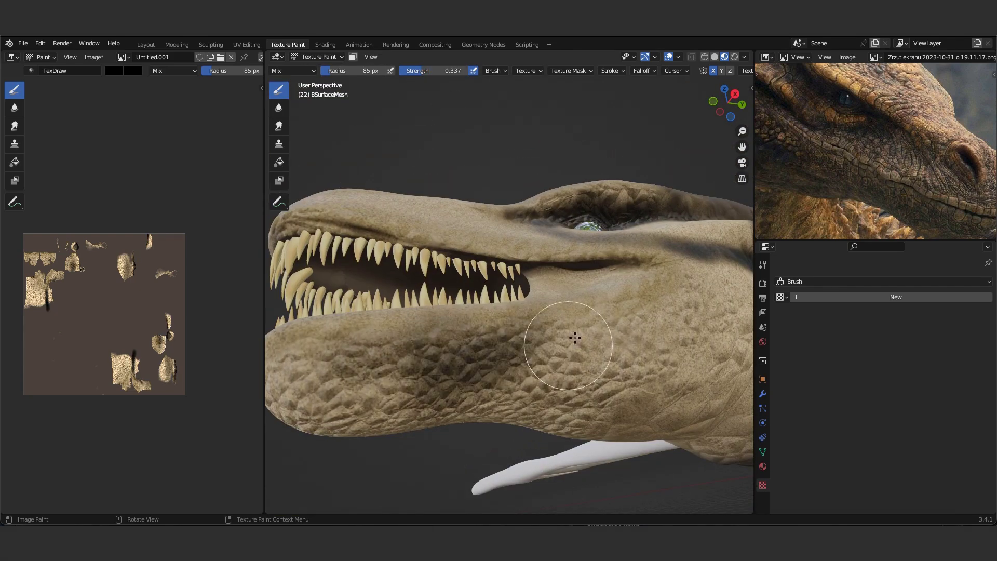
mouse_move(570, 267)
middle_down()
mouse_move(550, 245)
mouse_move(522, 254)
middle_up()
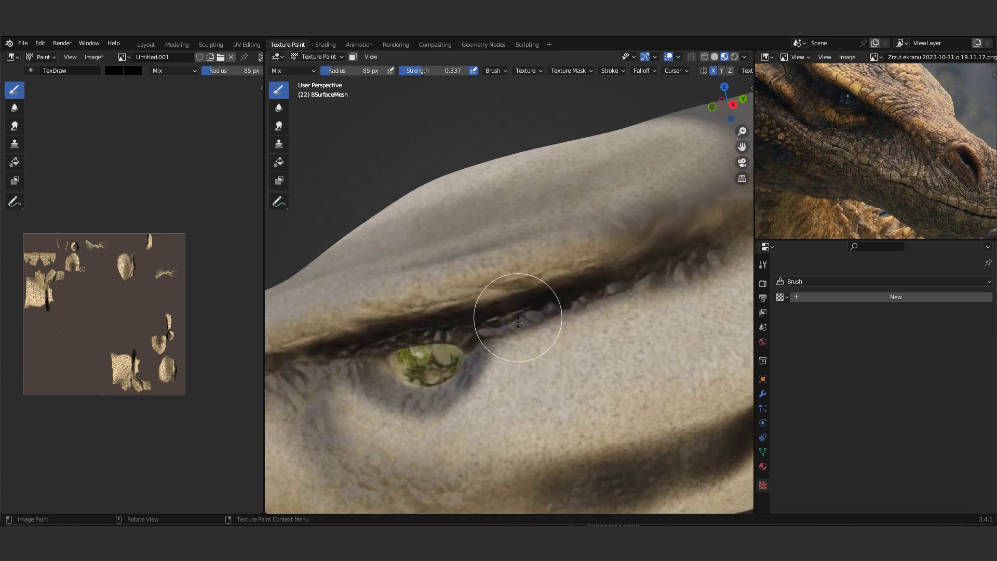
mouse_move(542, 353)
middle_down()
mouse_move(587, 225)
mouse_move(414, 321)
middle_up()
scroll(633, 258, up, 5)
middle_drag(527, 278, 454, 288)
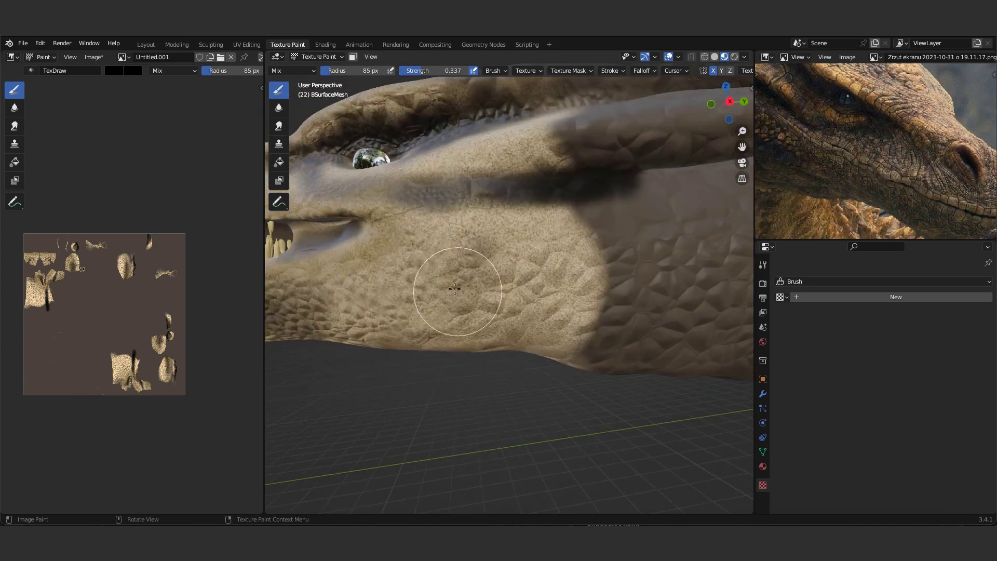
mouse_move(321, 259)
middle_down()
mouse_move(457, 329)
mouse_move(564, 233)
mouse_move(428, 325)
middle_up()
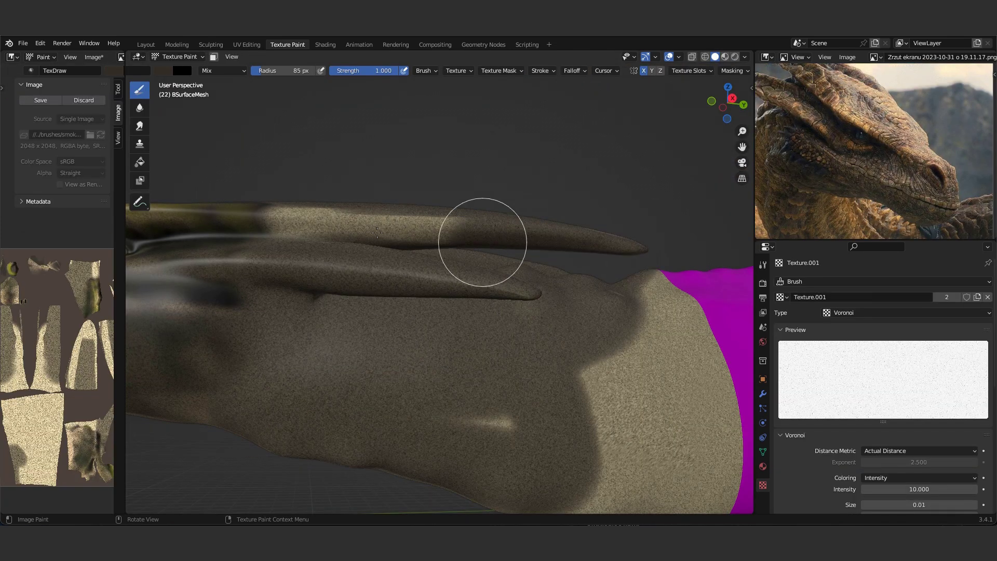
Orbit around the olive dragon's head, horns, jaw and teeth to inspect the shading
middle_drag(377, 233, 563, 365)
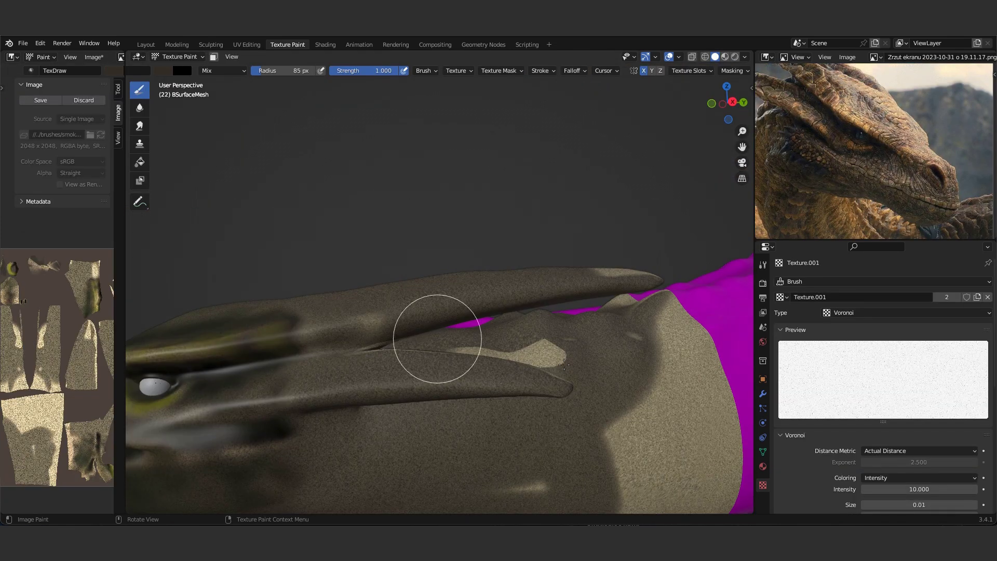
mouse_move(607, 296)
middle_down()
mouse_move(563, 438)
mouse_move(505, 399)
middle_up()
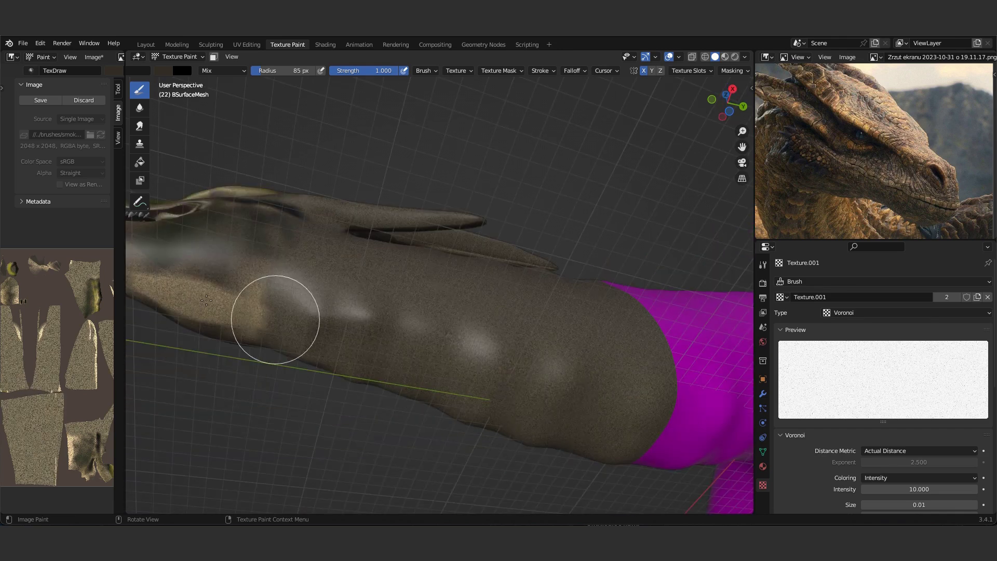
mouse_move(206, 300)
middle_down()
mouse_move(440, 283)
mouse_move(535, 328)
middle_up()
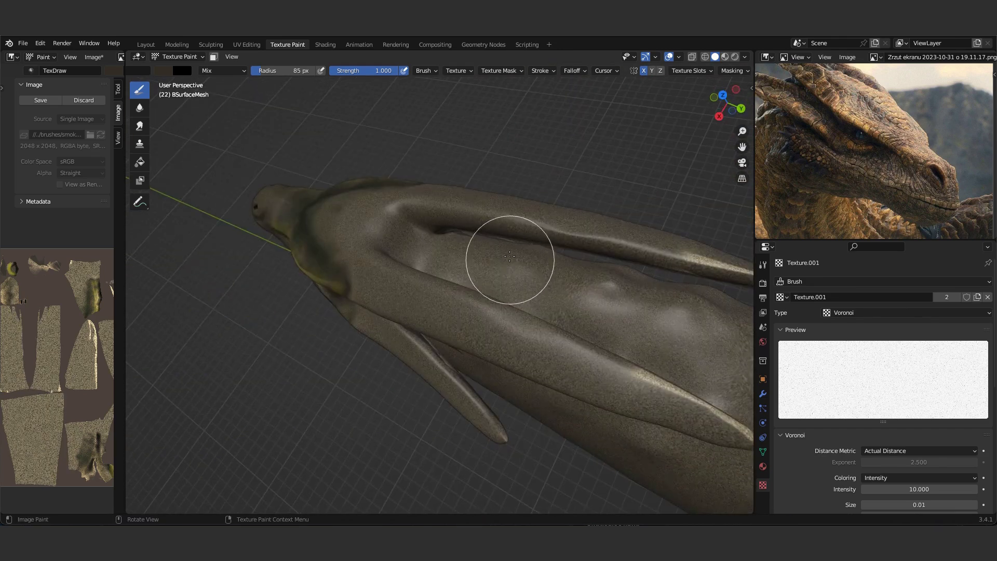
mouse_move(716, 302)
middle_down()
mouse_move(250, 345)
mouse_move(367, 245)
mouse_move(563, 345)
mouse_move(549, 273)
mouse_move(488, 333)
middle_up()
mouse_move(524, 267)
middle_down()
mouse_move(527, 327)
mouse_move(402, 345)
mouse_move(492, 350)
mouse_move(418, 255)
mouse_move(285, 367)
mouse_move(447, 419)
mouse_move(229, 456)
mouse_move(166, 75)
middle_up()
scroll(488, 236, up, 3)
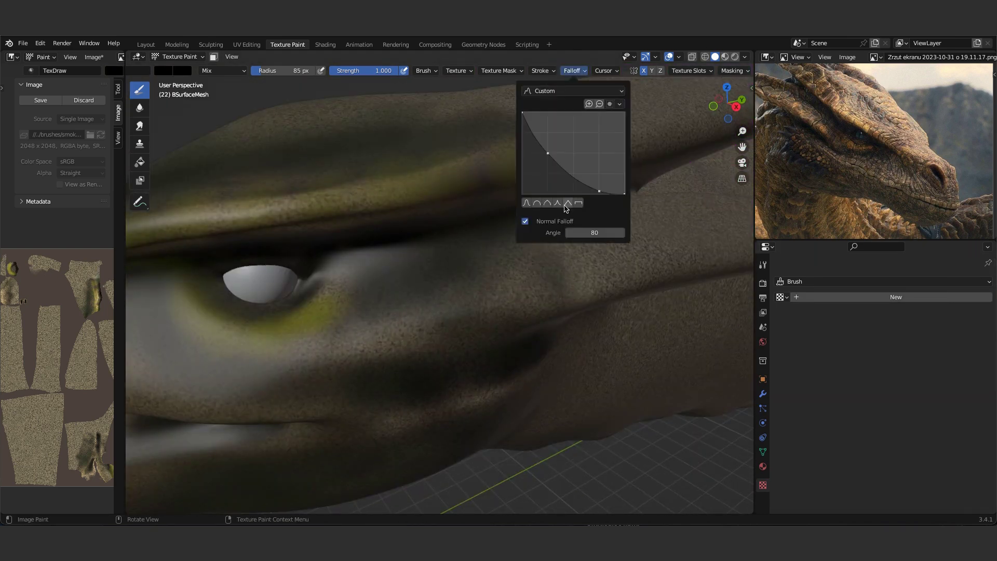
Bring the dragon's eye, snout and teeth into close view
middle_drag(599, 197, 515, 94)
mouse_move(520, 221)
middle_down()
mouse_move(458, 221)
mouse_move(571, 256)
mouse_move(318, 279)
mouse_move(560, 289)
mouse_move(534, 201)
middle_up()
scroll(534, 201, up, 3)
middle_drag(412, 241, 480, 264)
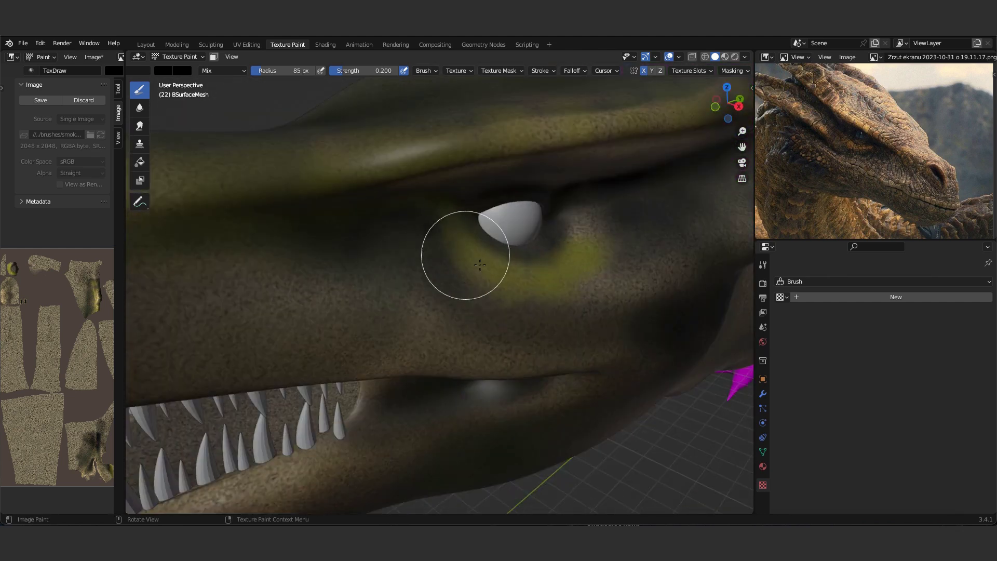
scroll(588, 141, down, 5)
mouse_move(589, 140)
middle_down()
mouse_move(364, 207)
mouse_move(157, 69)
middle_up()
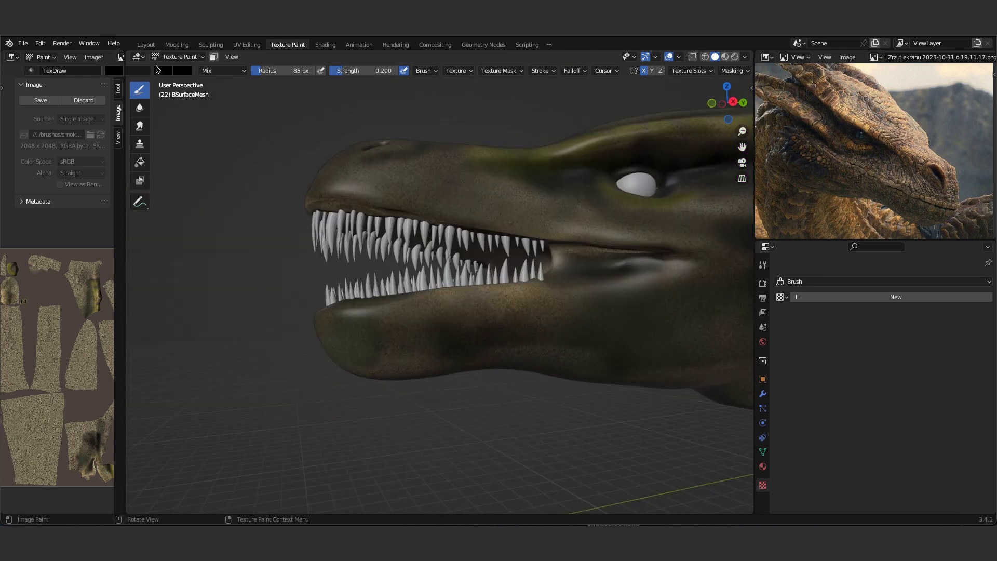
Sample a warm brown from the reference photo and adjust brush strength to tint the eye area
click(858, 135)
scroll(401, 178, up, 4)
middle_drag(364, 207, 400, 178)
drag(363, 71, 394, 71)
scroll(318, 234, down, 2)
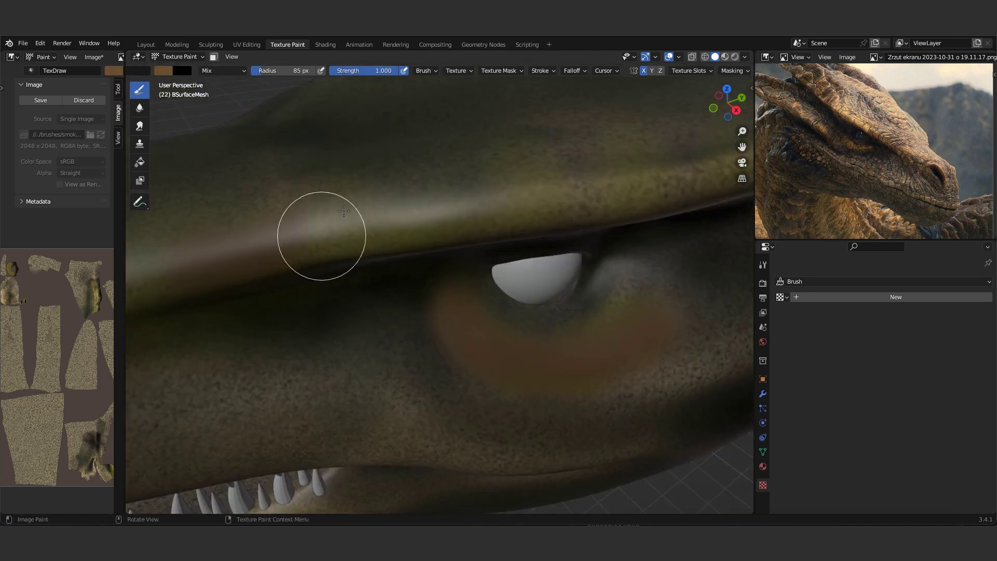
scroll(595, 278, up, 2)
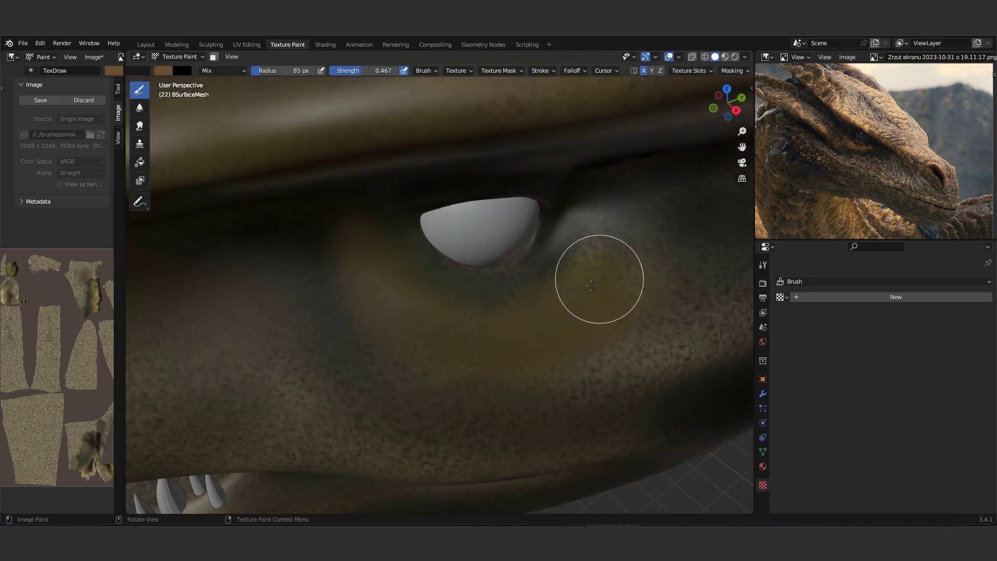
mouse_move(596, 278)
middle_down()
mouse_move(634, 216)
mouse_move(468, 156)
middle_up()
click(163, 70)
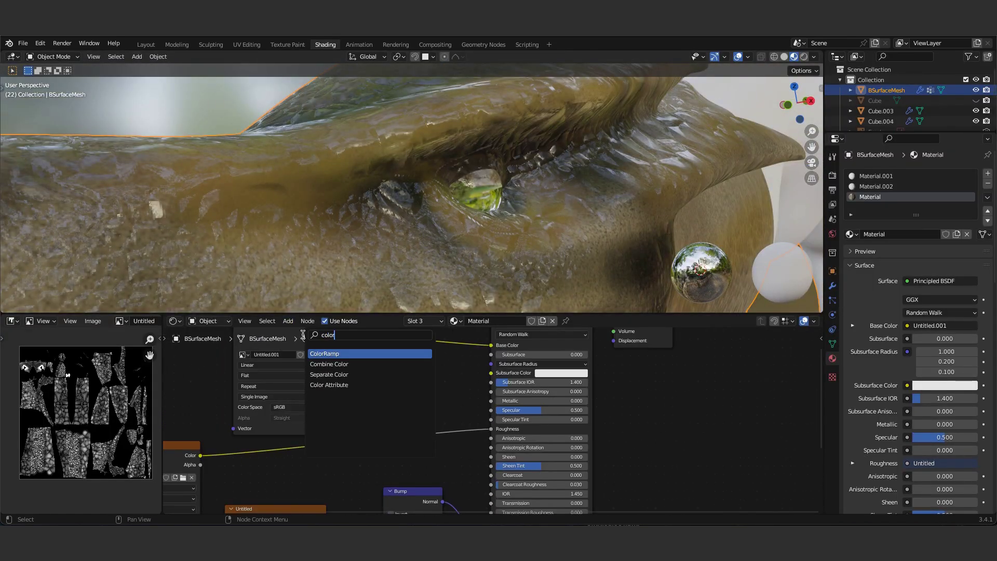
text(color)
Insert a ColorRamp on the texture-to-Roughness link, reversing and tightening its stops
key(Return)
click(405, 436)
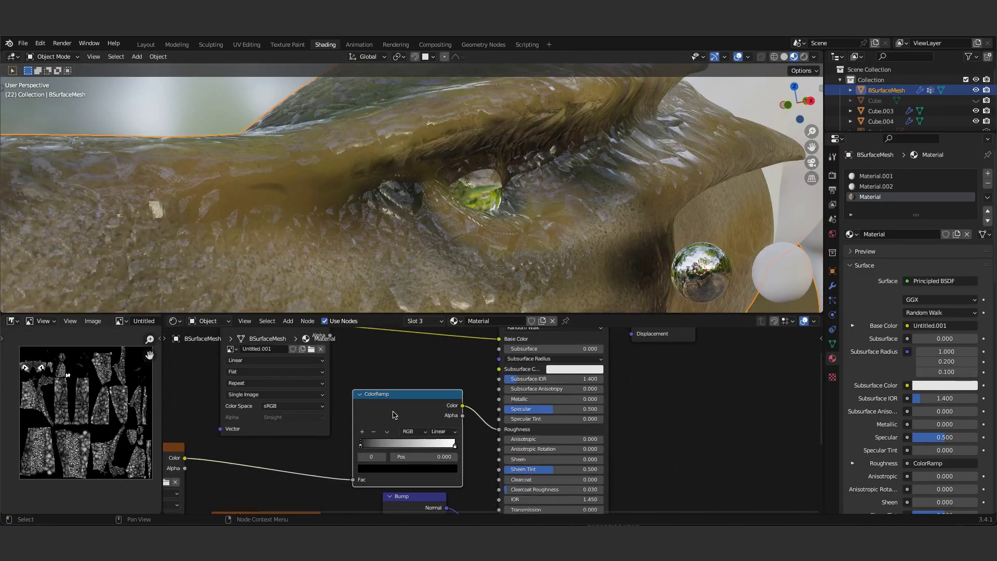
scroll(385, 448, up, 2)
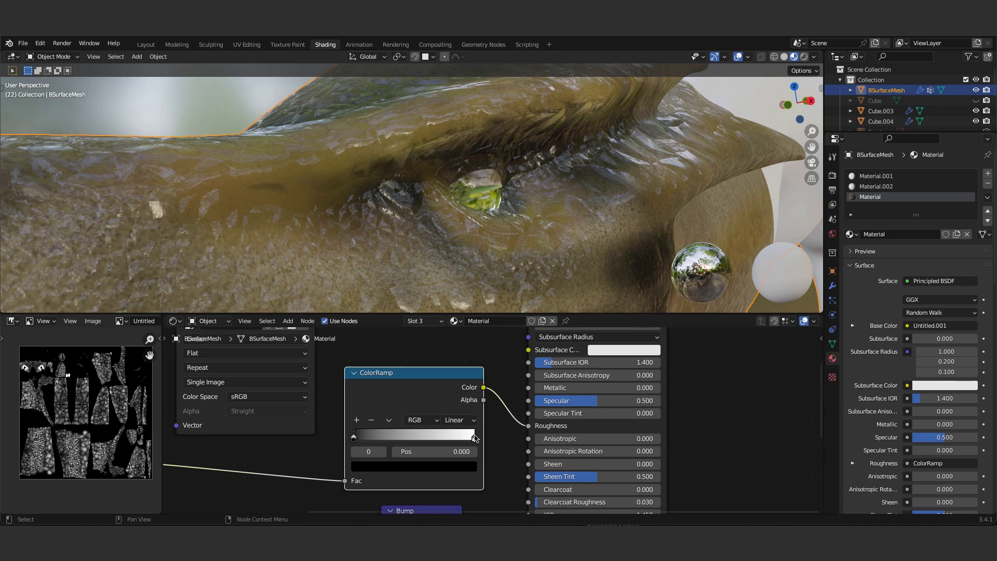
drag(355, 438, 508, 431)
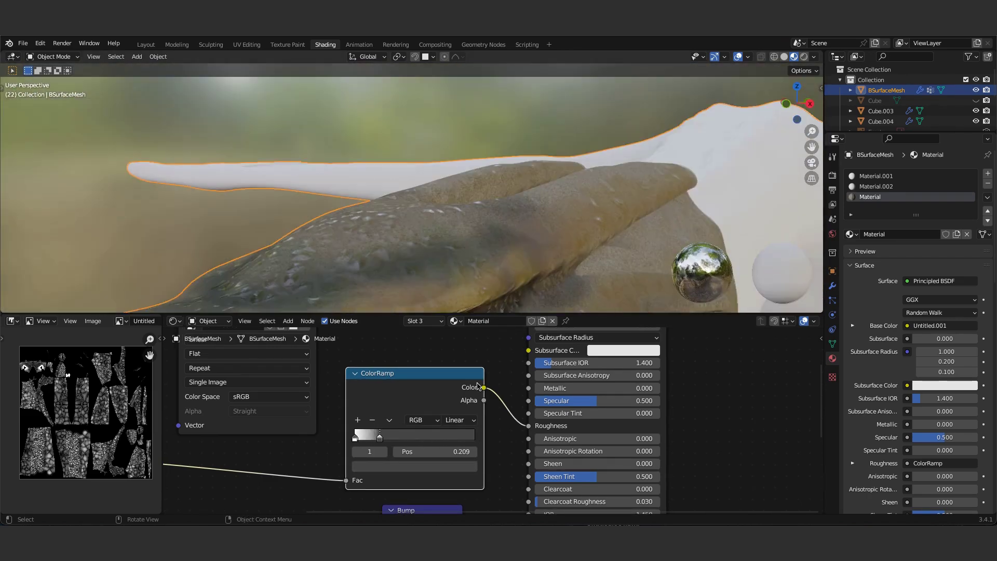
drag(389, 438, 374, 438)
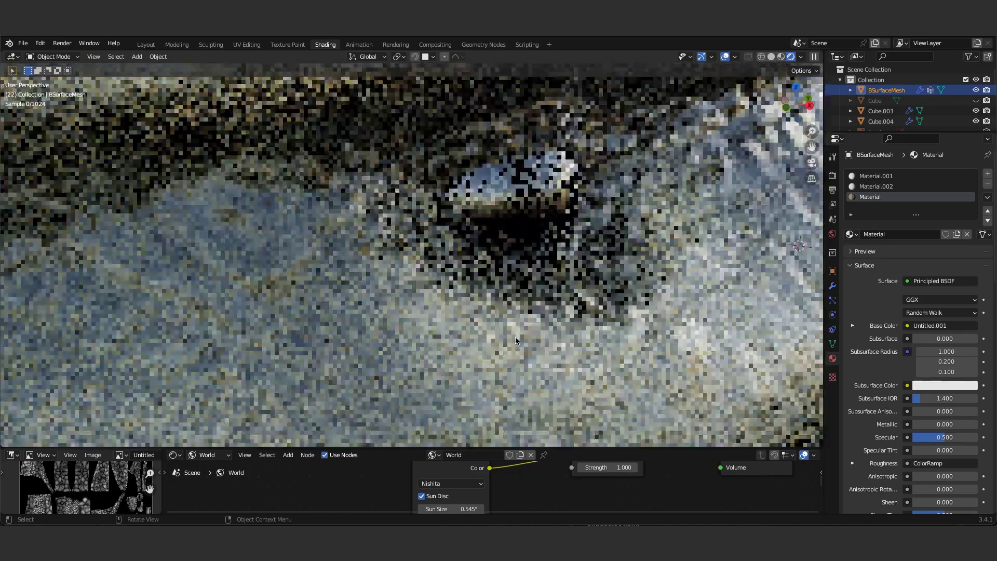
Return to the Texture Paint workspace and view the eye and teeth in Material Preview
key(ctrl+Page_Up)
scroll(482, 345, up, 3)
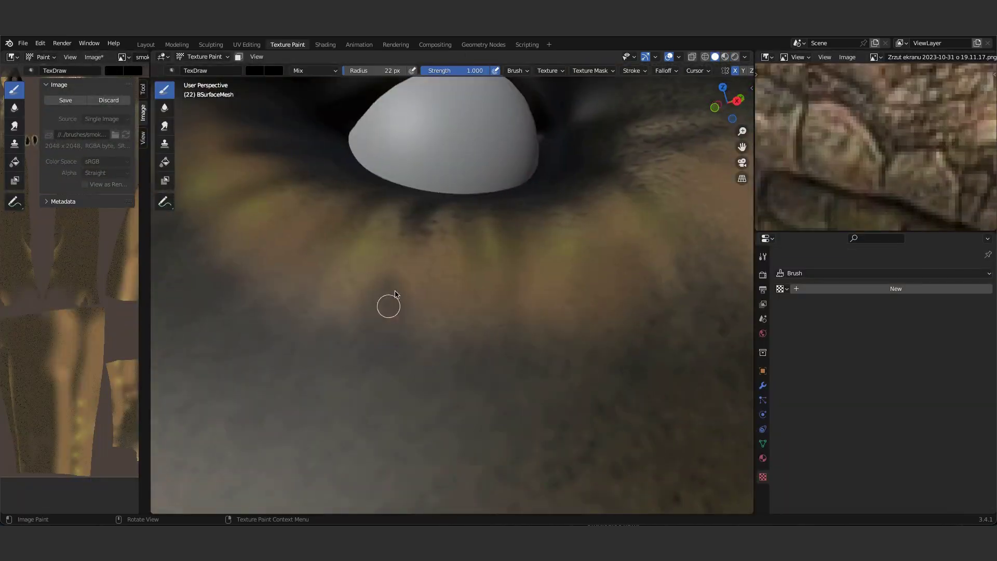
middle_drag(371, 228, 477, 292)
scroll(372, 332, up, 2)
scroll(557, 211, down, 4)
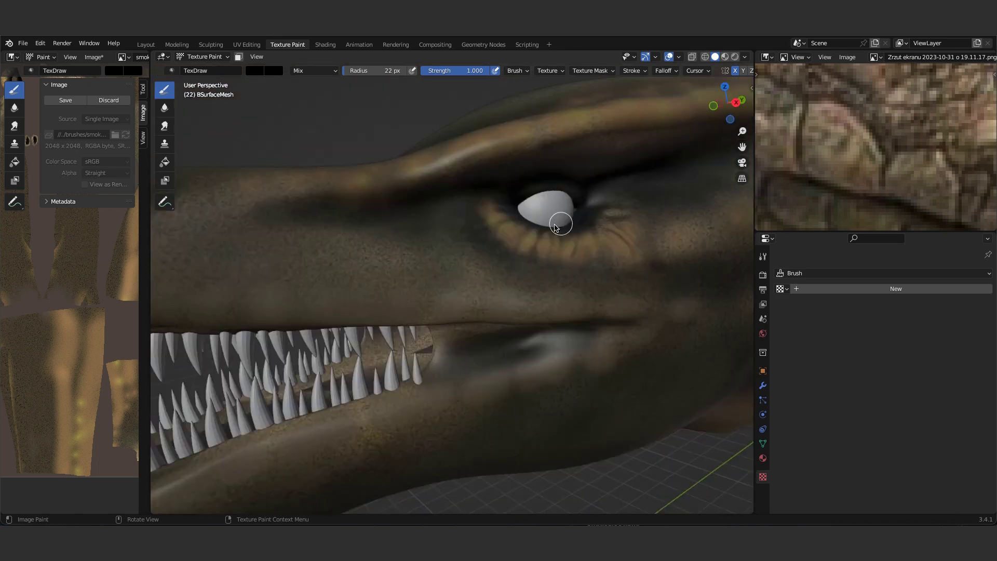
scroll(557, 211, up, 2)
click(725, 57)
Paint a dark olive stroke across the jaw skin of the snout
scroll(401, 360, up, 2)
drag(322, 344, 459, 328)
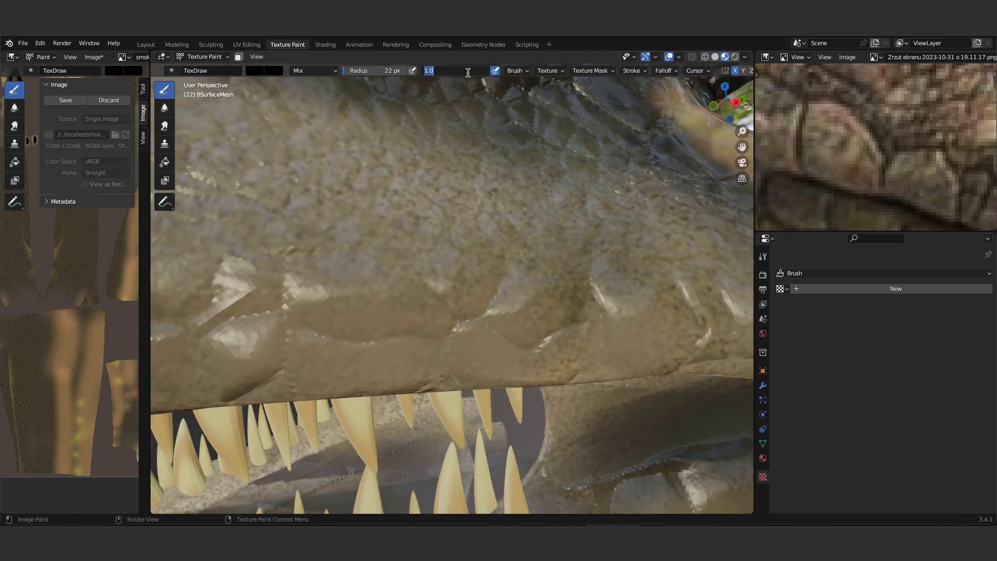
scroll(519, 280, down, 3)
scroll(568, 240, up, 4)
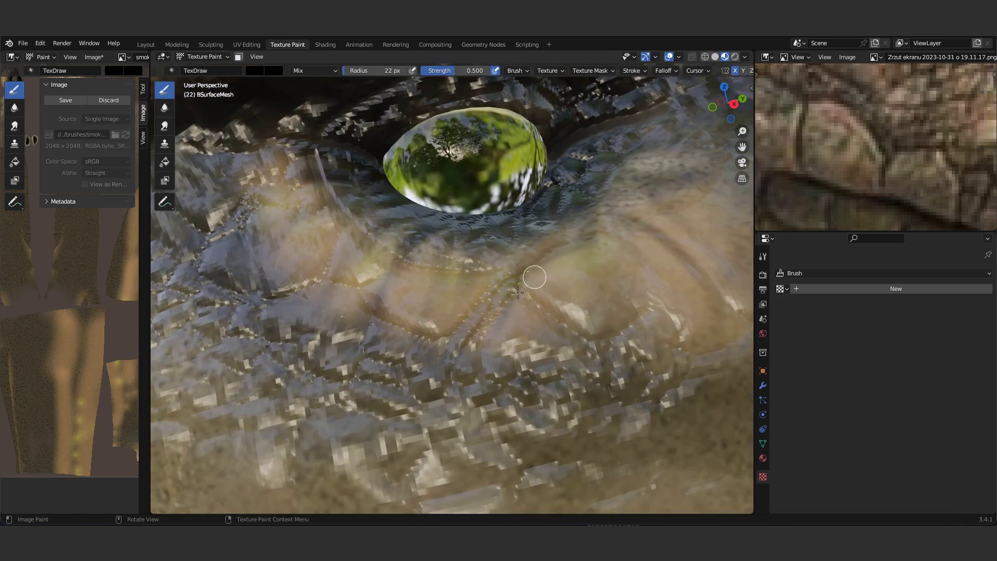
scroll(390, 287, down, 3)
scroll(483, 267, up, 5)
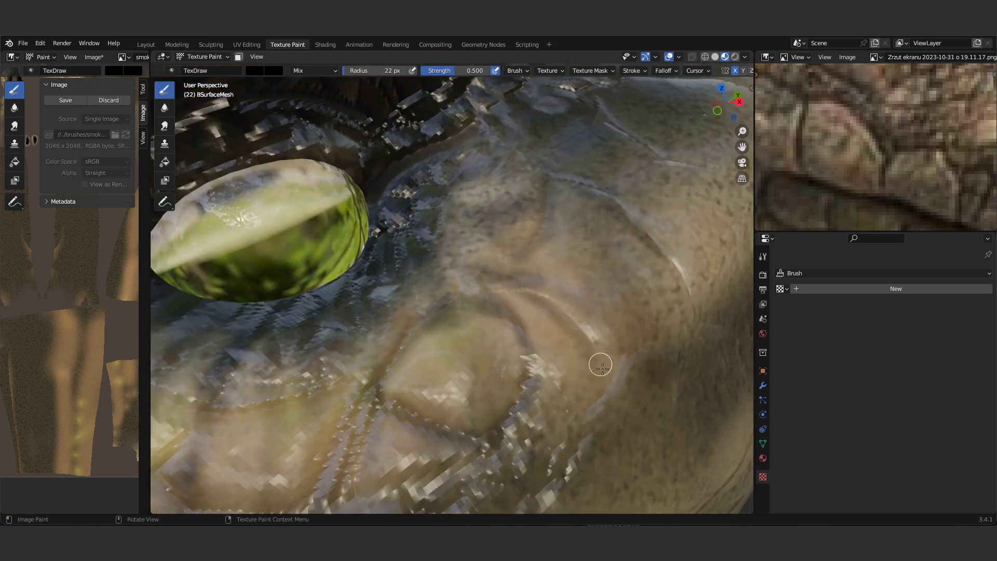
scroll(602, 368, down, 3)
scroll(438, 355, up, 2)
middle_drag(438, 356, 394, 342)
scroll(372, 333, up, 3)
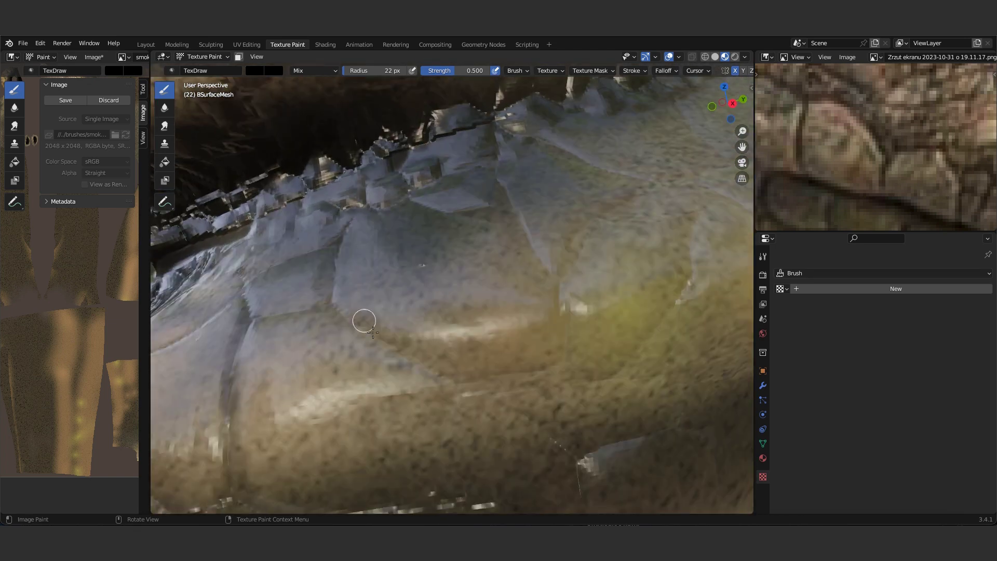
scroll(493, 384, down, 2)
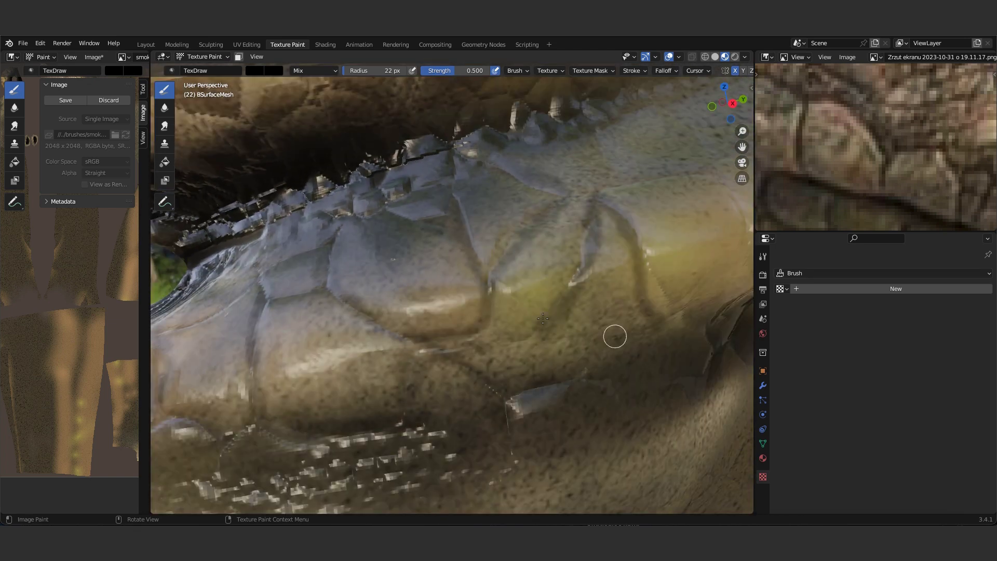
Review the blended scaly skin ridges from the front and side of the head
middle_drag(615, 337, 541, 184)
scroll(625, 262, up, 2)
scroll(451, 252, down, 1)
scroll(411, 333, down, 1)
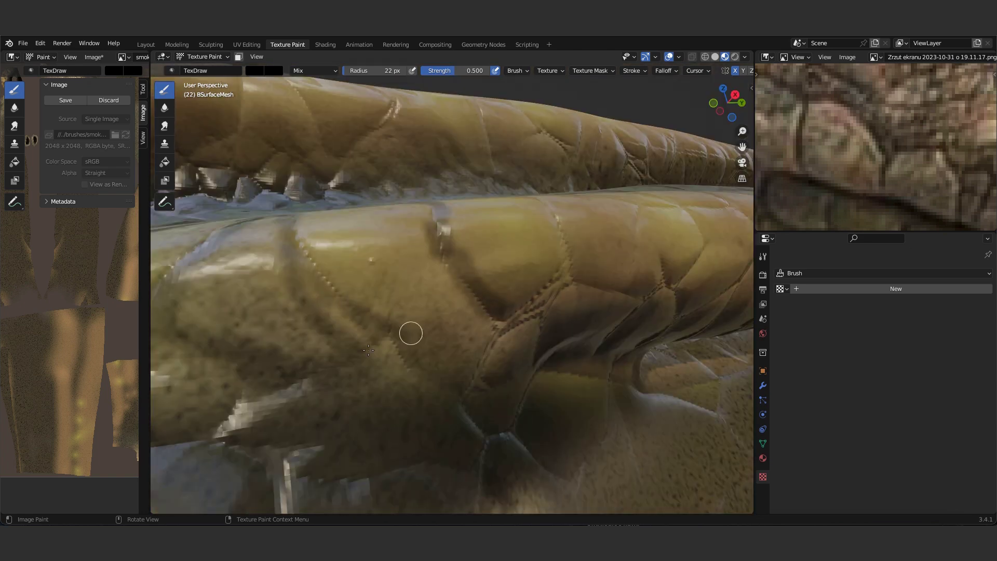
mouse_move(410, 333)
middle_down()
mouse_move(534, 290)
mouse_move(545, 216)
mouse_move(584, 235)
middle_up()
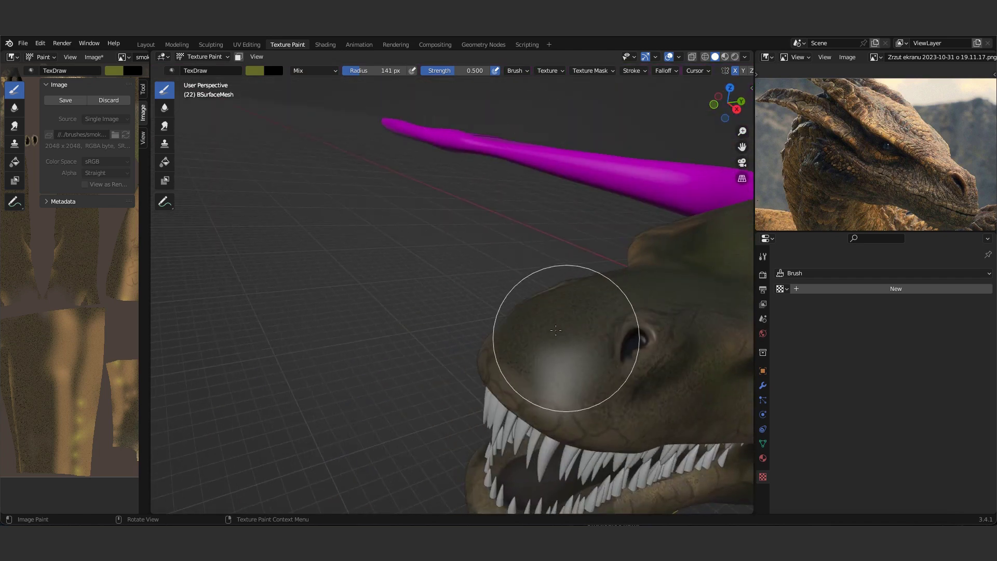
middle_drag(556, 330, 589, 381)
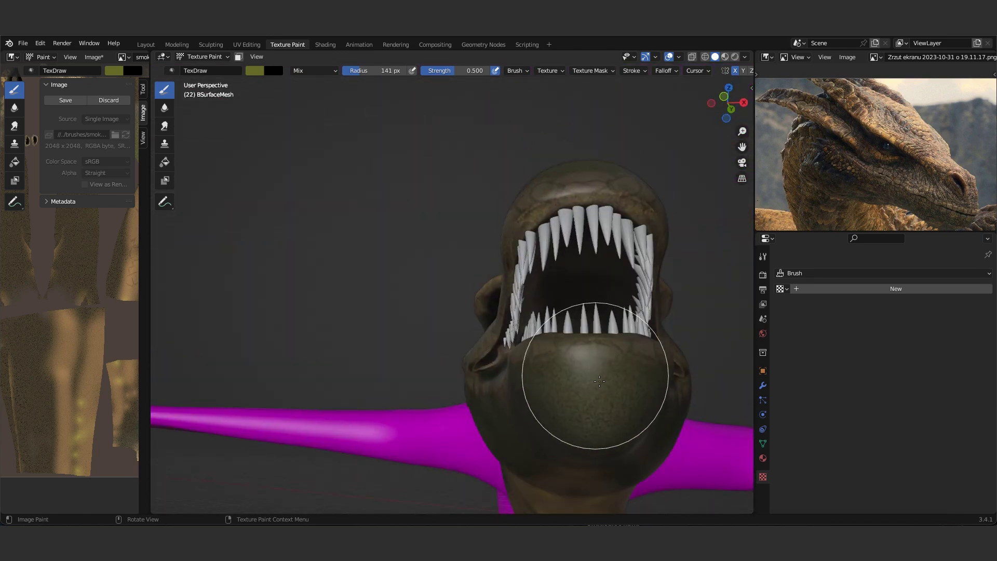
middle_drag(565, 401, 556, 301)
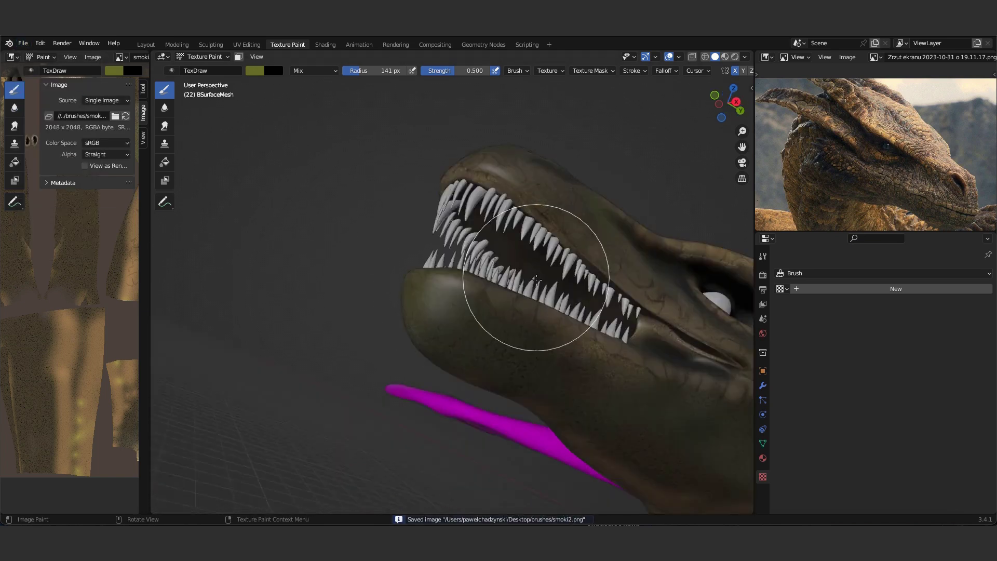
scroll(579, 336, up, 3)
scroll(211, 227, up, 4)
scroll(210, 228, down, 2)
Shrink the brush radius to 70 px and choose a brighter red paint colour
right_click(291, 136)
click(295, 136)
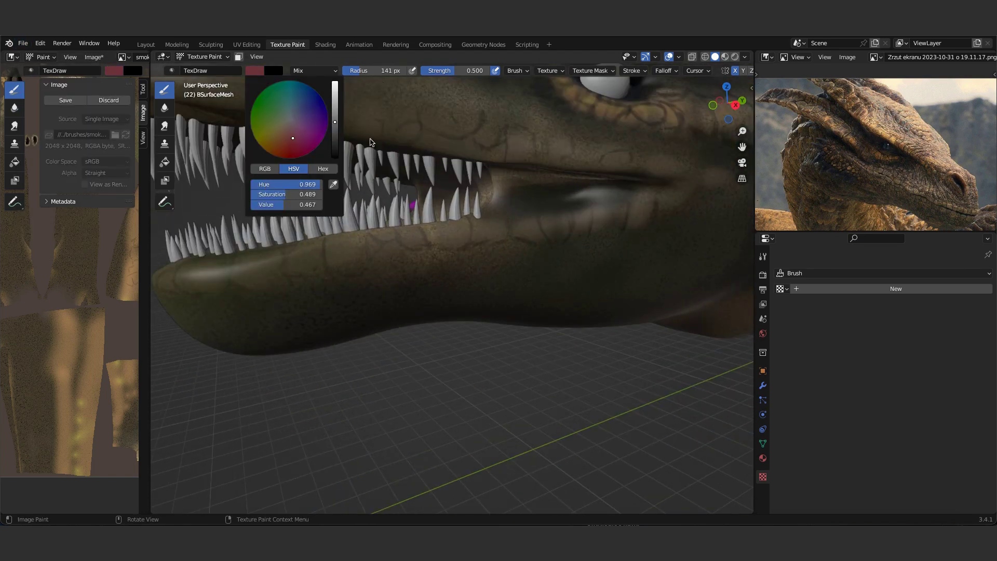
scroll(326, 222, up, 3)
scroll(588, 194, up, 3)
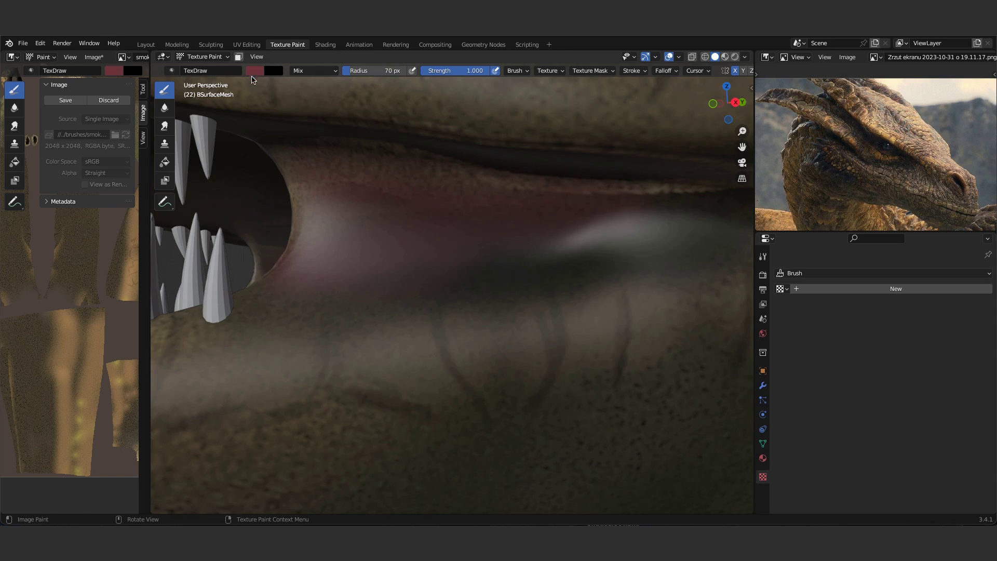
click(254, 71)
scroll(534, 222, down, 2)
scroll(535, 222, up, 3)
click(254, 71)
Paint red inside the lip and under the lip ridge, switching to a pinker red for gums
click(291, 153)
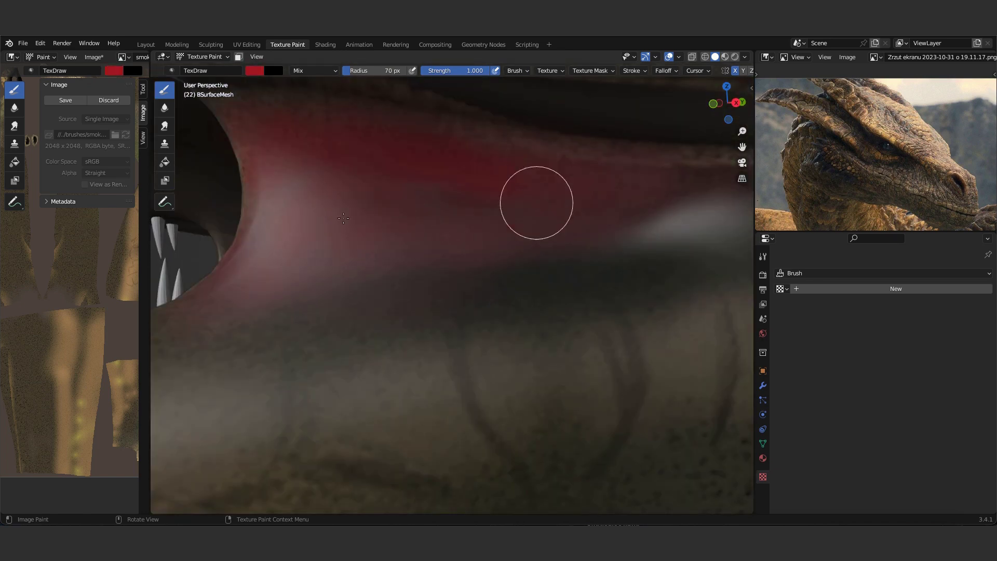
scroll(343, 218, down, 4)
click(254, 70)
click(287, 116)
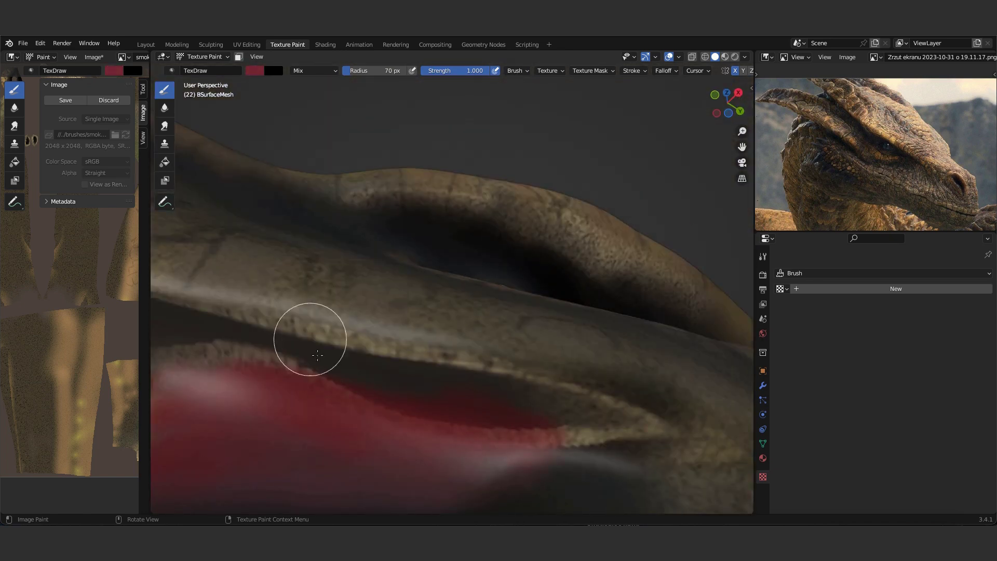
mouse_move(317, 355)
middle_down()
mouse_move(436, 456)
mouse_move(338, 263)
middle_up()
click(254, 71)
click(290, 112)
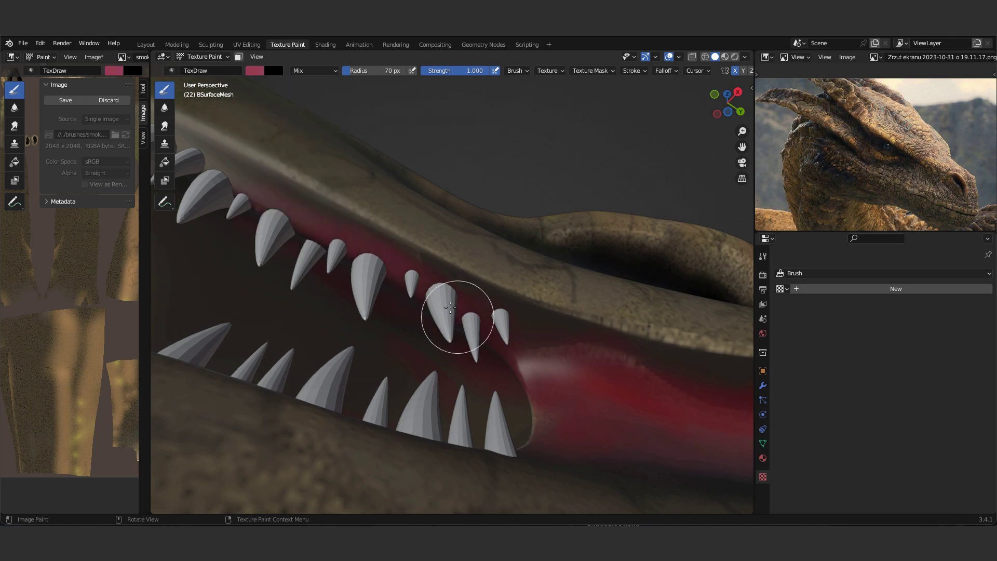
Paint the mouth interior deep red while orbiting into the open jaw and along the teeth
mouse_move(451, 307)
middle_down()
mouse_move(424, 335)
mouse_move(501, 344)
mouse_move(494, 240)
mouse_move(468, 343)
middle_up()
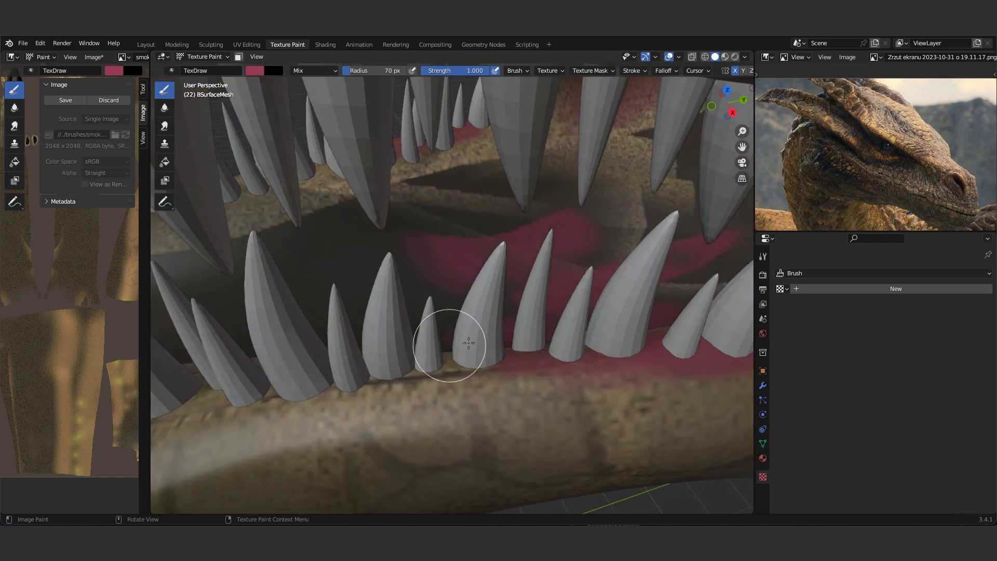
mouse_move(247, 356)
middle_down()
mouse_move(478, 334)
mouse_move(450, 394)
mouse_move(338, 380)
middle_up()
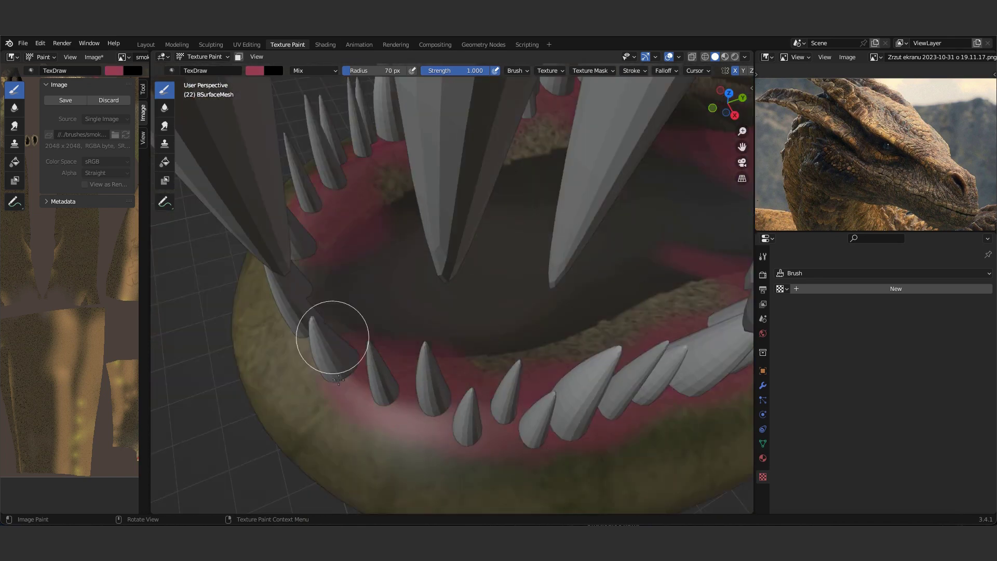
middle_drag(362, 304, 322, 287)
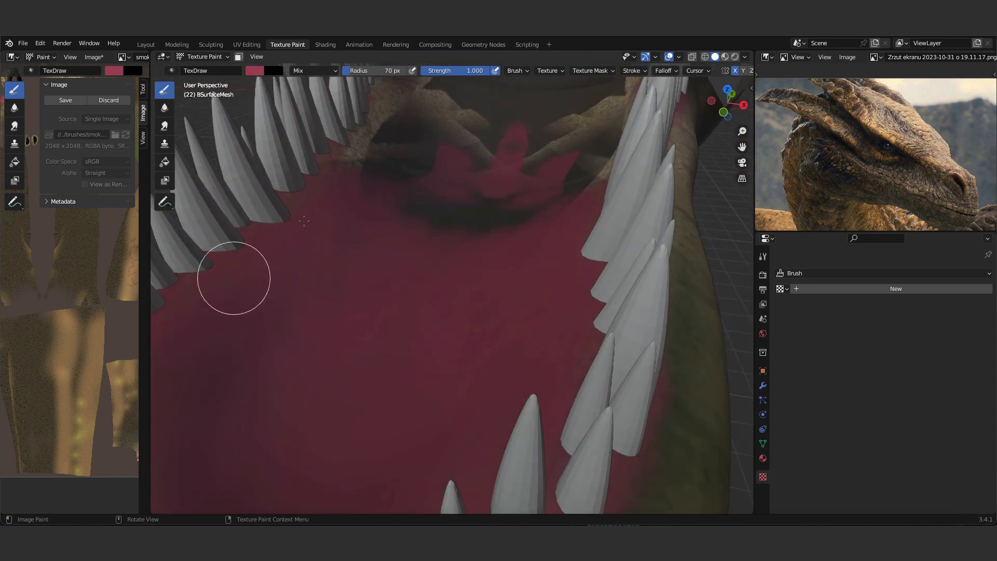
mouse_move(416, 152)
middle_down()
mouse_move(511, 229)
mouse_move(520, 354)
middle_up()
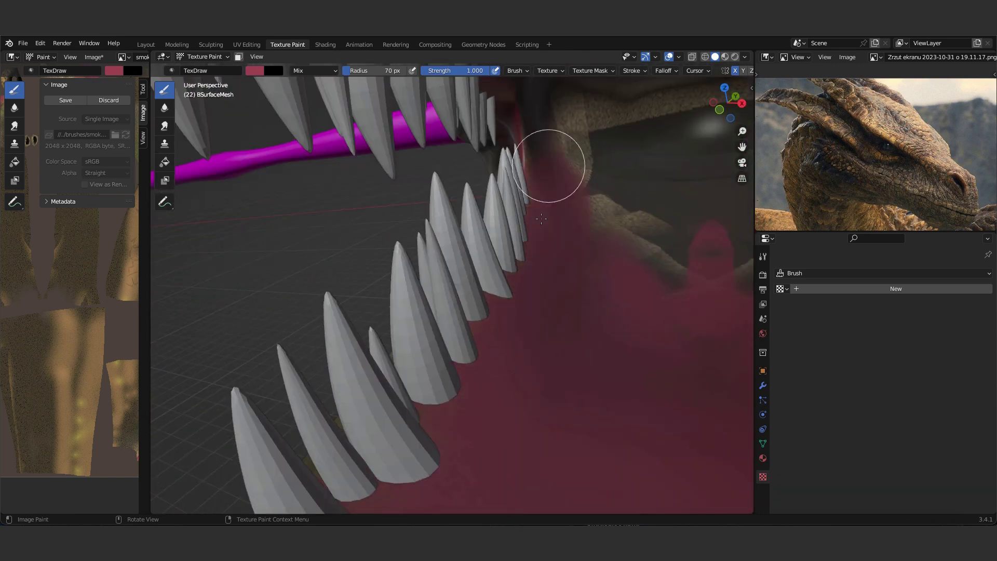
middle_drag(541, 218, 545, 171)
mouse_move(416, 141)
middle_down()
mouse_move(536, 142)
mouse_move(563, 312)
mouse_move(608, 300)
mouse_move(559, 388)
mouse_move(611, 344)
middle_up()
Inspect the upper teeth and red gums up close, then both jaws side-on
scroll(559, 389, up, 5)
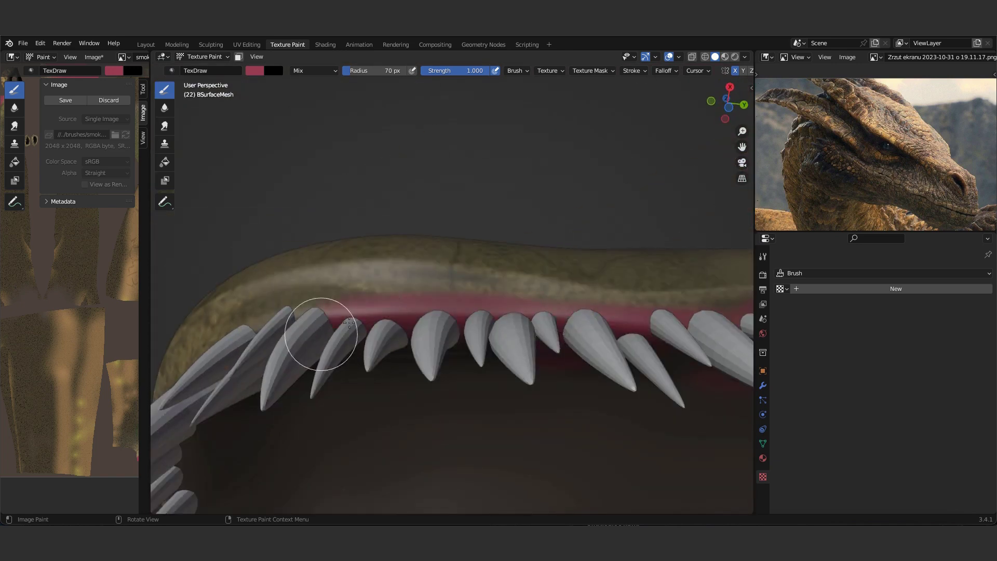
mouse_move(349, 322)
middle_down()
mouse_move(490, 416)
mouse_move(535, 278)
mouse_move(476, 371)
mouse_move(504, 267)
mouse_move(501, 123)
mouse_move(344, 325)
middle_up()
scroll(534, 278, down, 3)
scroll(476, 372, up, 3)
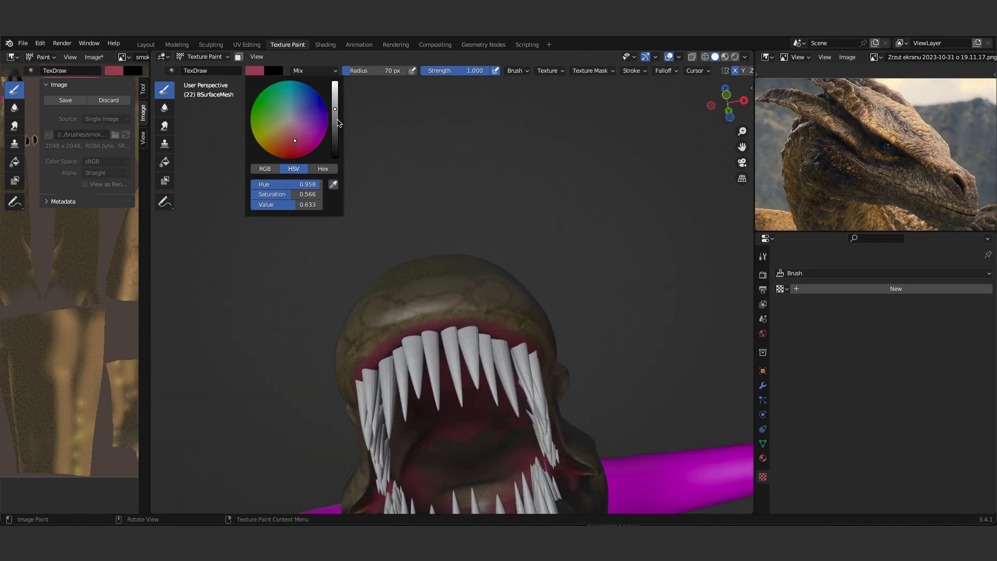
mouse_move(564, 268)
middle_down()
mouse_move(547, 352)
mouse_move(554, 289)
mouse_move(630, 305)
mouse_move(576, 362)
mouse_move(599, 358)
middle_up()
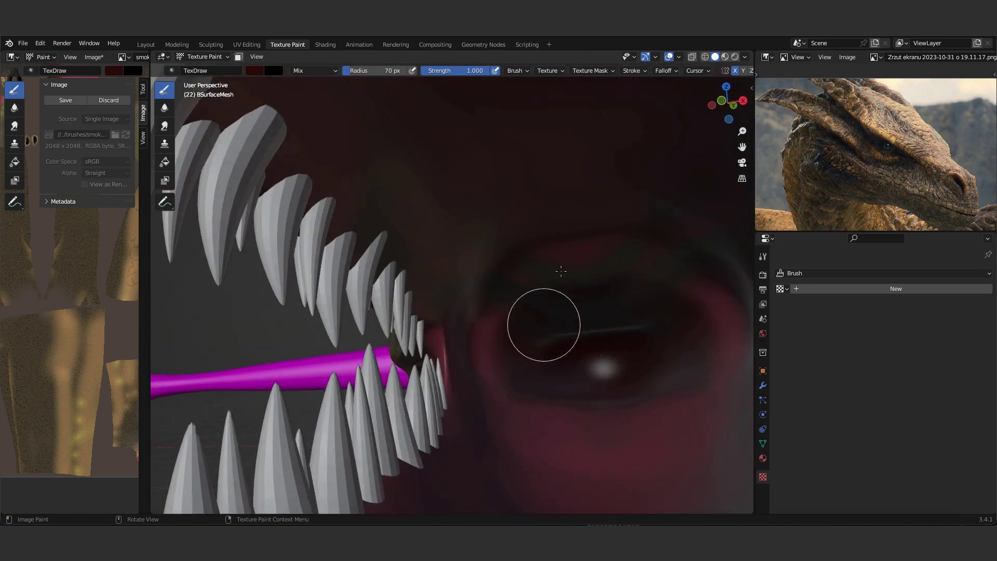
mouse_move(562, 411)
middle_down()
mouse_move(530, 374)
mouse_move(426, 409)
mouse_move(492, 474)
mouse_move(614, 412)
mouse_move(570, 262)
mouse_move(383, 379)
mouse_move(411, 356)
mouse_move(411, 299)
mouse_move(516, 322)
mouse_move(356, 279)
mouse_move(422, 244)
mouse_move(539, 212)
mouse_move(514, 207)
mouse_move(595, 245)
middle_up()
scroll(538, 213, down, 5)
Preview the head in Material Preview and pick a dark olive paint colour
key(z)
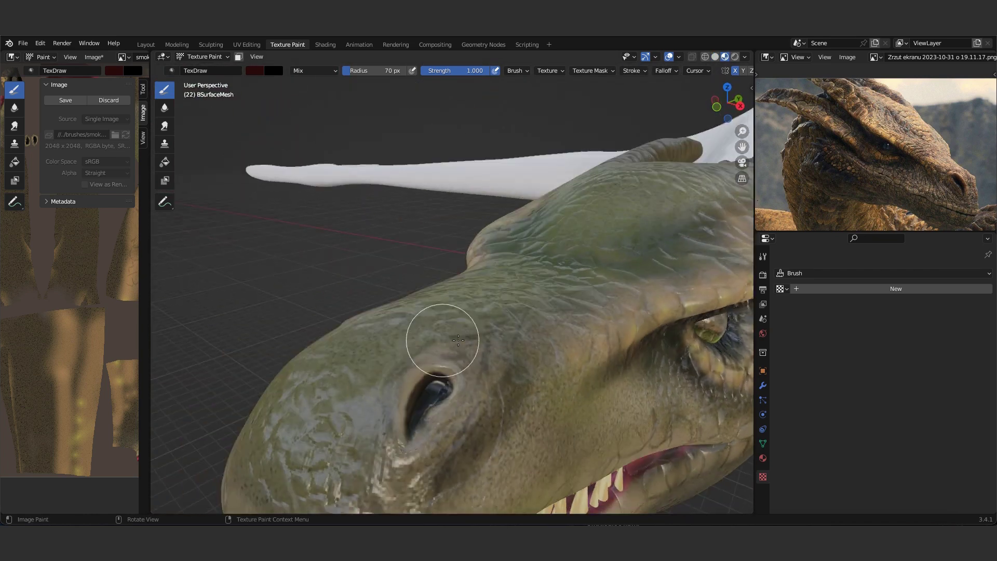
mouse_move(458, 340)
middle_down()
mouse_move(441, 379)
mouse_move(556, 234)
mouse_move(467, 208)
middle_up()
click(254, 70)
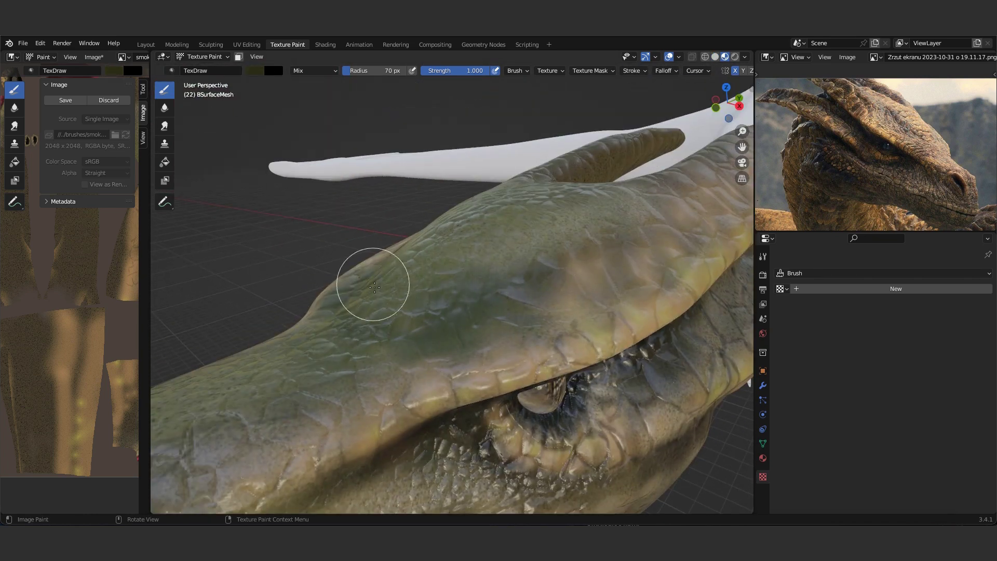
mouse_move(374, 234)
middle_down()
mouse_move(436, 303)
mouse_move(487, 327)
mouse_move(600, 267)
mouse_move(529, 310)
middle_up()
scroll(529, 310, up, 5)
mouse_move(464, 382)
middle_down()
mouse_move(430, 327)
mouse_move(583, 418)
mouse_move(380, 295)
mouse_move(564, 289)
mouse_move(279, 383)
mouse_move(425, 352)
mouse_move(541, 312)
middle_up()
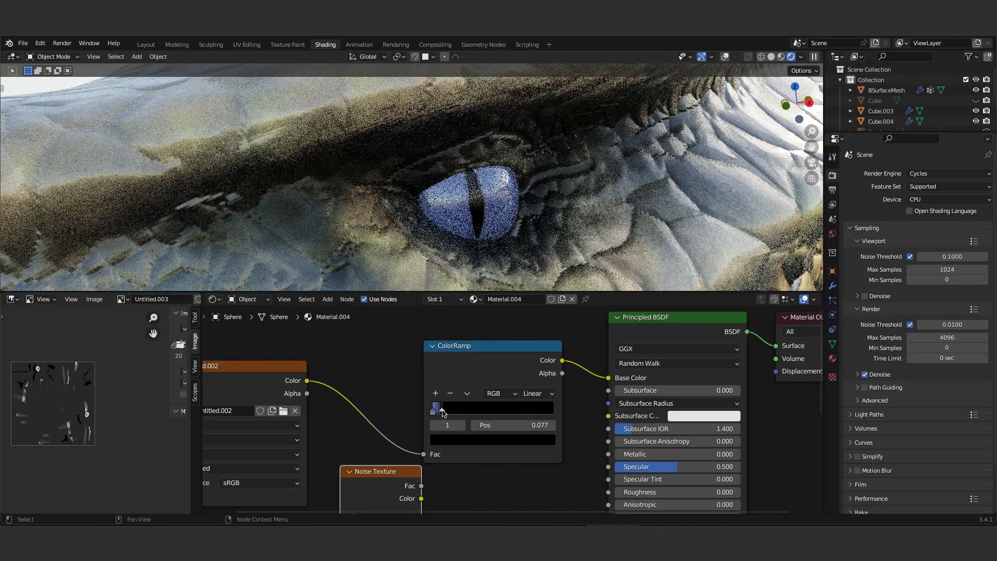
Switch the active paint image to the 4096×4096 body texture
drag(443, 413, 553, 411)
click(432, 411)
click(493, 439)
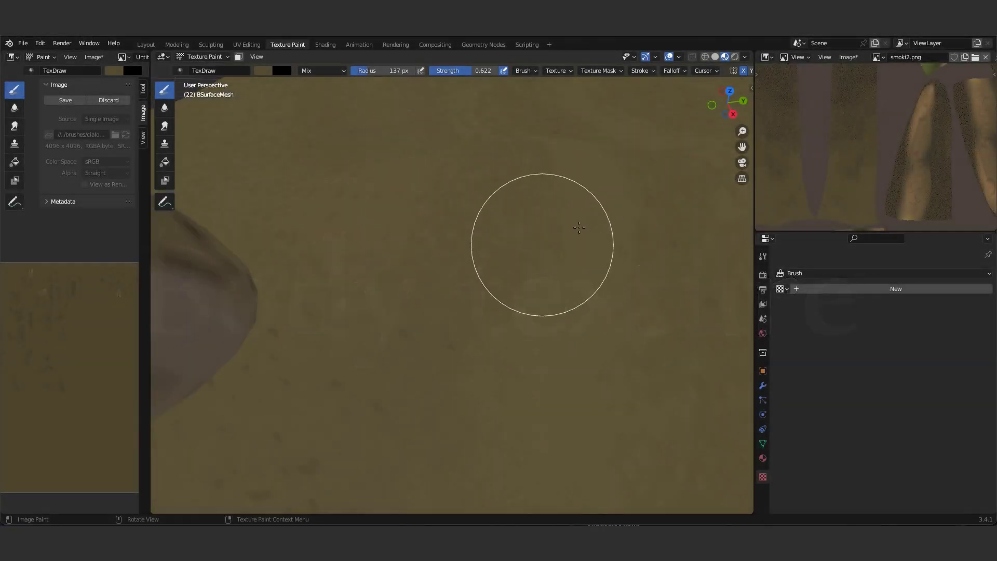
Paint mottled olive-brown patches across the body, wing side and flank at radius 137 px
mouse_move(495, 147)
middle_down()
mouse_move(474, 240)
mouse_move(485, 304)
mouse_move(545, 189)
mouse_move(451, 295)
mouse_move(345, 234)
middle_up()
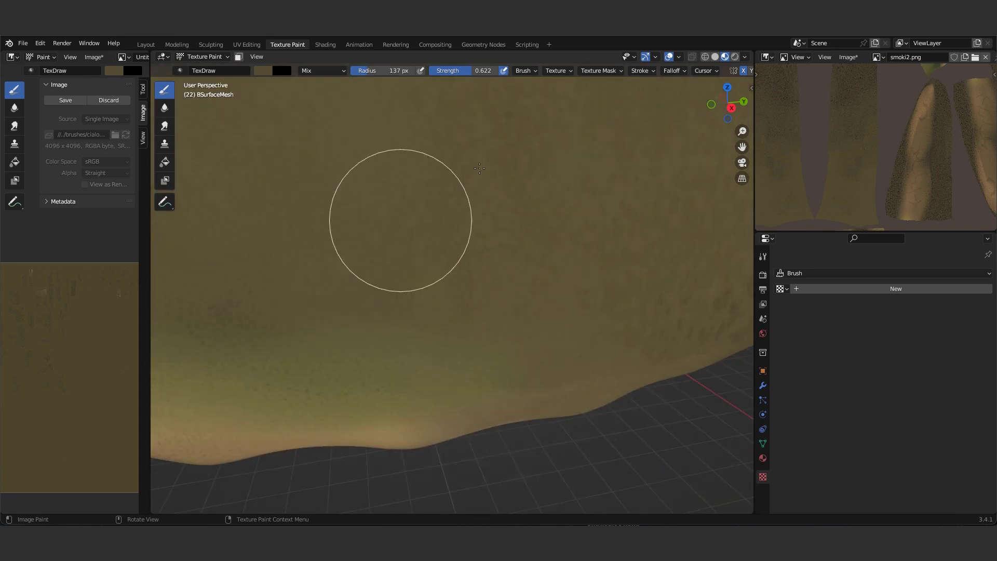
mouse_move(461, 189)
middle_down()
mouse_move(413, 178)
mouse_move(510, 272)
mouse_move(426, 290)
mouse_move(430, 310)
middle_up()
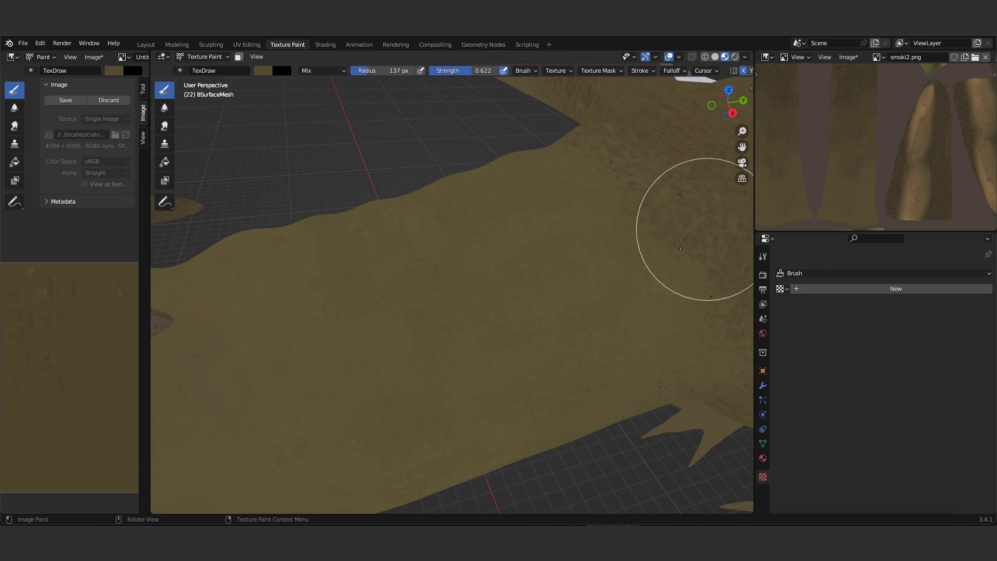
mouse_move(576, 311)
middle_down()
mouse_move(507, 263)
mouse_move(701, 251)
mouse_move(586, 284)
mouse_move(511, 229)
middle_up()
mouse_move(543, 228)
middle_down()
mouse_move(441, 328)
mouse_move(554, 356)
middle_up()
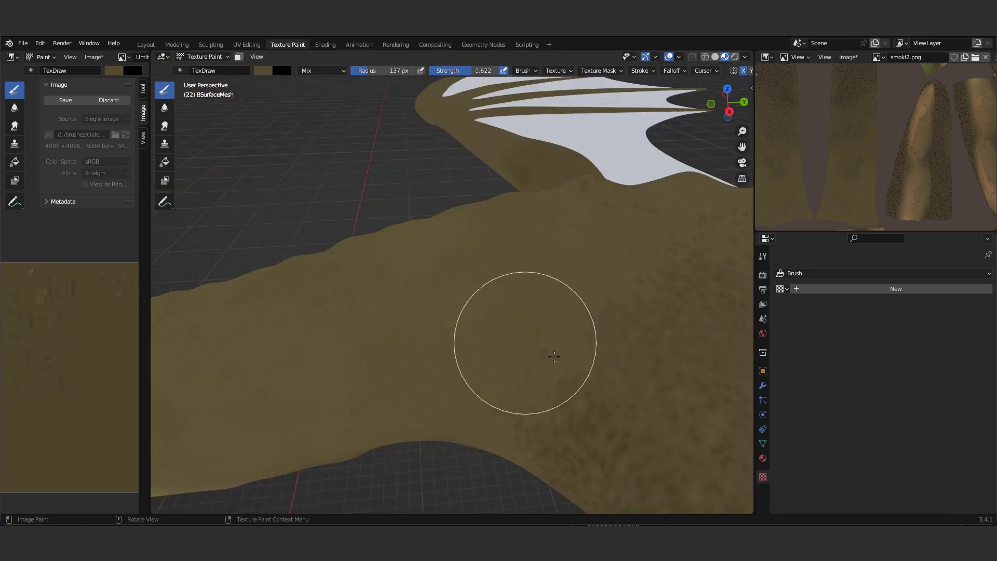
middle_drag(582, 310, 480, 283)
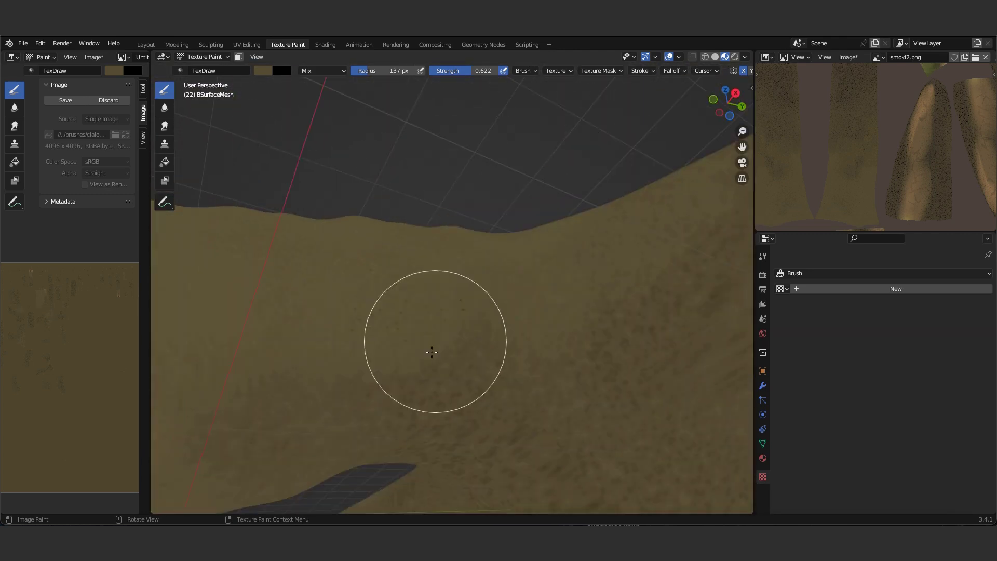
middle_drag(640, 237, 216, 271)
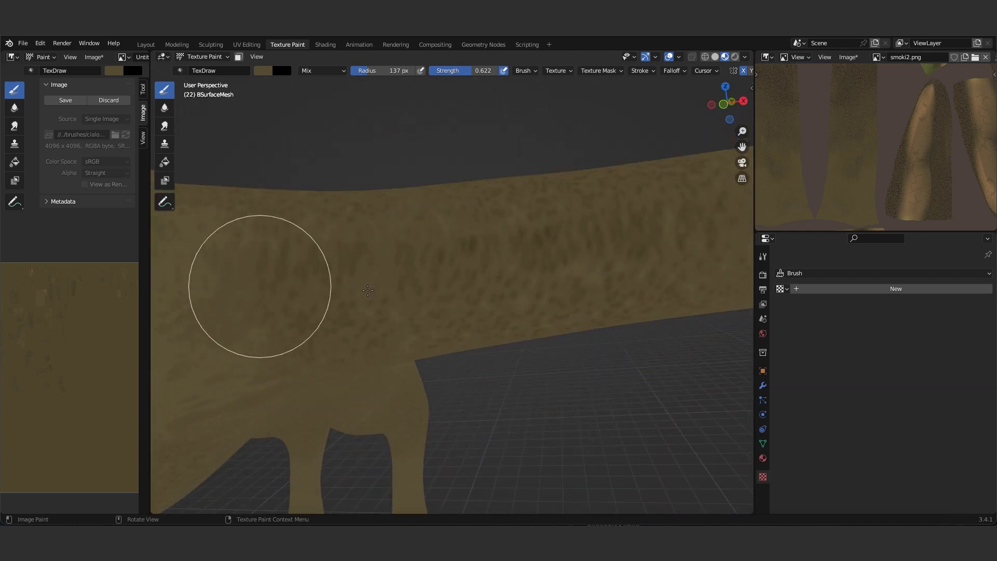
mouse_move(522, 254)
middle_down()
mouse_move(446, 217)
mouse_move(516, 215)
middle_up()
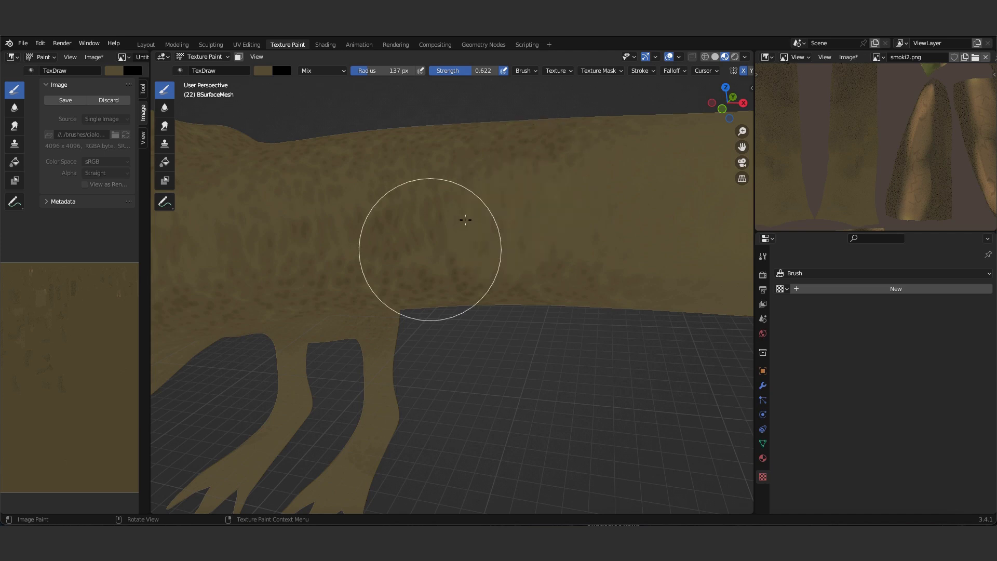
Shade the underside, legs and neck in olive-brown from low angles around the body
middle_drag(465, 219, 474, 159)
scroll(342, 270, down, 5)
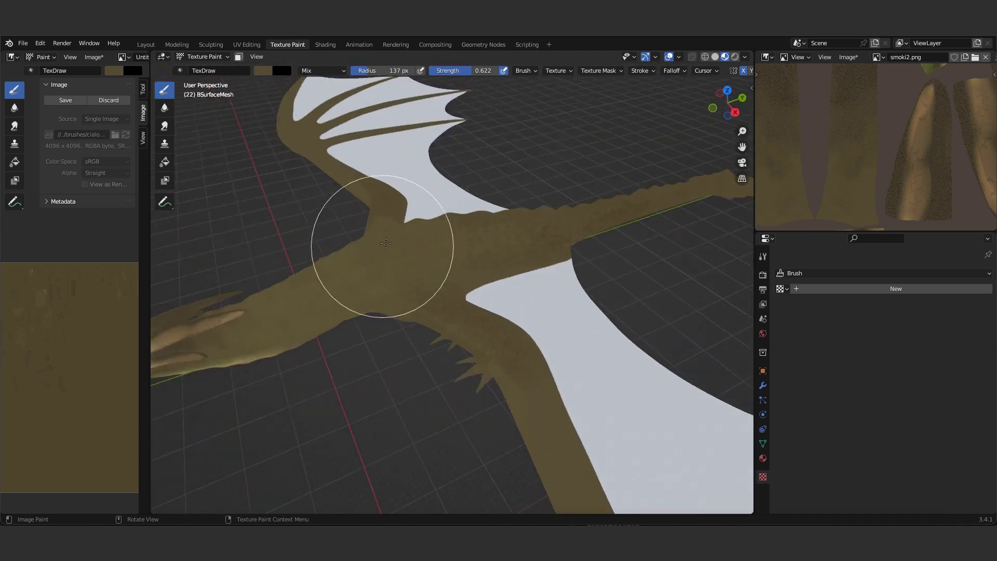
scroll(384, 290, up, 6)
mouse_move(387, 325)
middle_down()
mouse_move(467, 245)
mouse_move(268, 72)
middle_up()
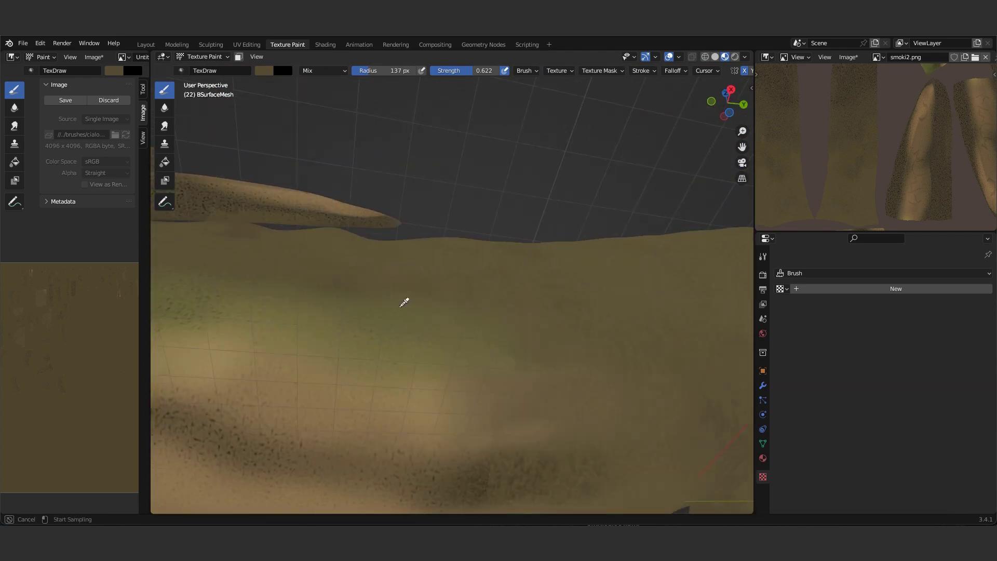
mouse_move(468, 371)
middle_down()
mouse_move(369, 296)
mouse_move(621, 329)
mouse_move(554, 254)
mouse_move(438, 263)
mouse_move(513, 267)
mouse_move(672, 178)
mouse_move(467, 189)
mouse_move(458, 253)
mouse_move(200, 415)
middle_up()
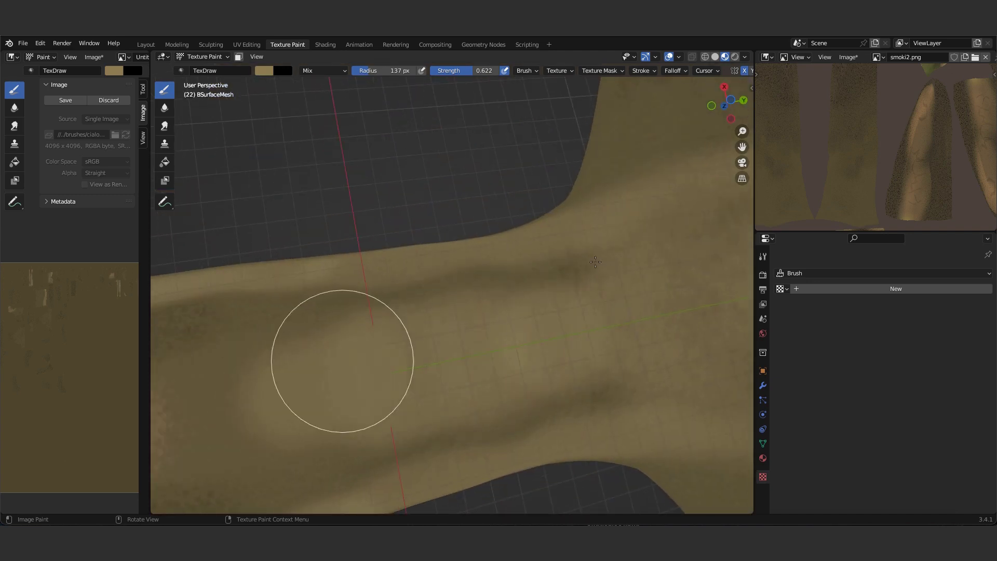
mouse_move(595, 261)
middle_down()
mouse_move(296, 407)
mouse_move(518, 334)
mouse_move(556, 312)
mouse_move(611, 253)
middle_up()
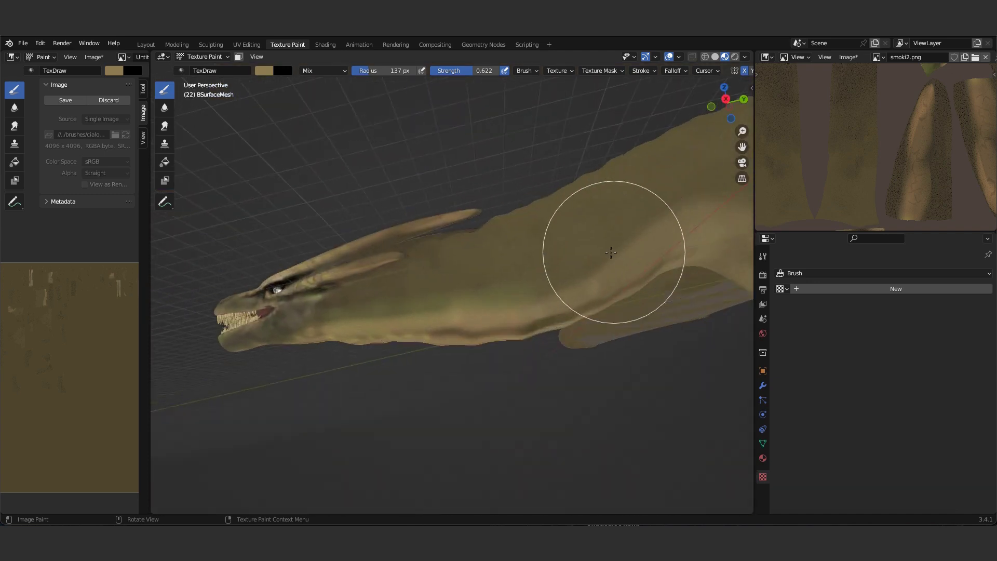
scroll(610, 252, up, 5)
Paint dark stippled shading over the dragon's limb and body
scroll(384, 225, up, 3)
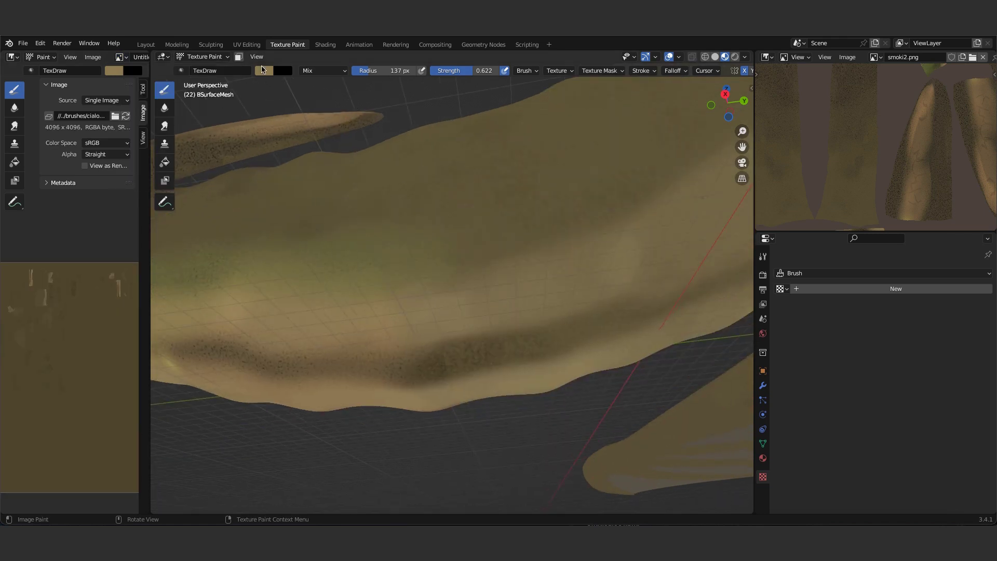
right_click(301, 130)
mouse_move(384, 225)
middle_down()
mouse_move(463, 216)
mouse_move(312, 230)
mouse_move(623, 289)
mouse_move(523, 230)
mouse_move(436, 322)
mouse_move(334, 389)
mouse_move(625, 329)
mouse_move(606, 240)
mouse_move(652, 171)
middle_up()
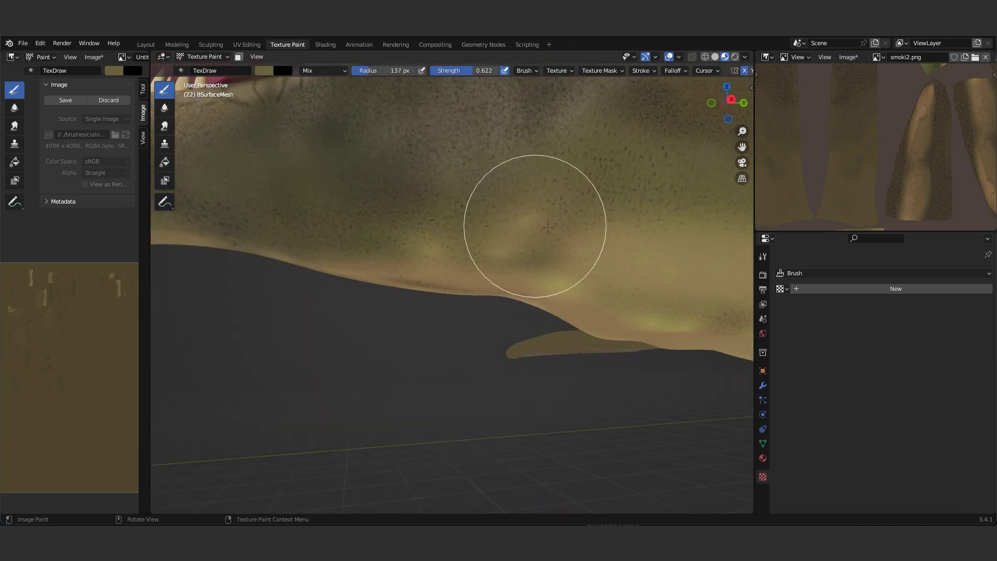
mouse_move(547, 227)
middle_down()
mouse_move(590, 251)
mouse_move(377, 179)
middle_up()
mouse_move(615, 195)
shift+middle_down()
mouse_move(518, 228)
mouse_move(444, 313)
shift+middle_up()
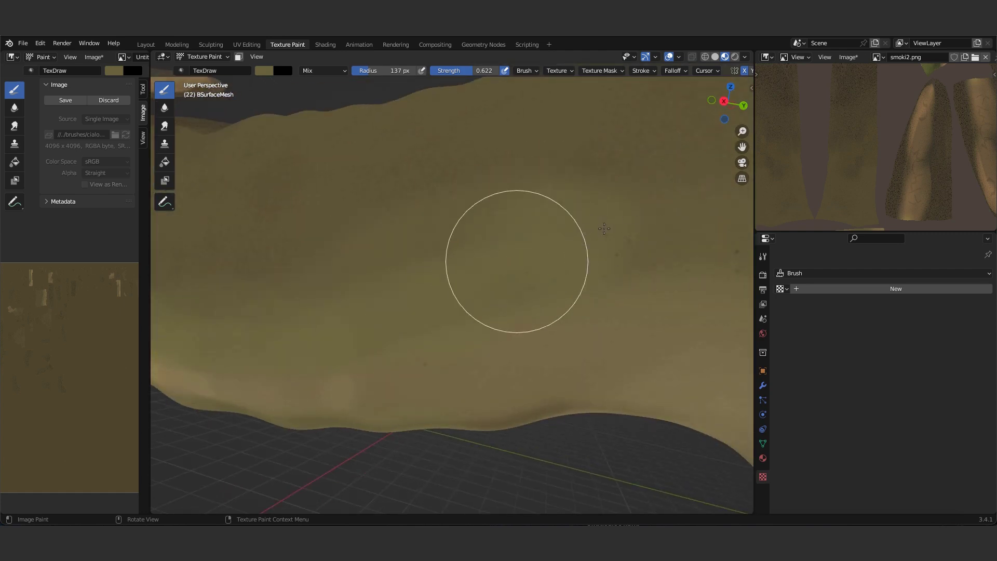
mouse_move(597, 261)
middle_down()
mouse_move(618, 222)
mouse_move(536, 289)
middle_up()
drag(537, 289, 618, 345)
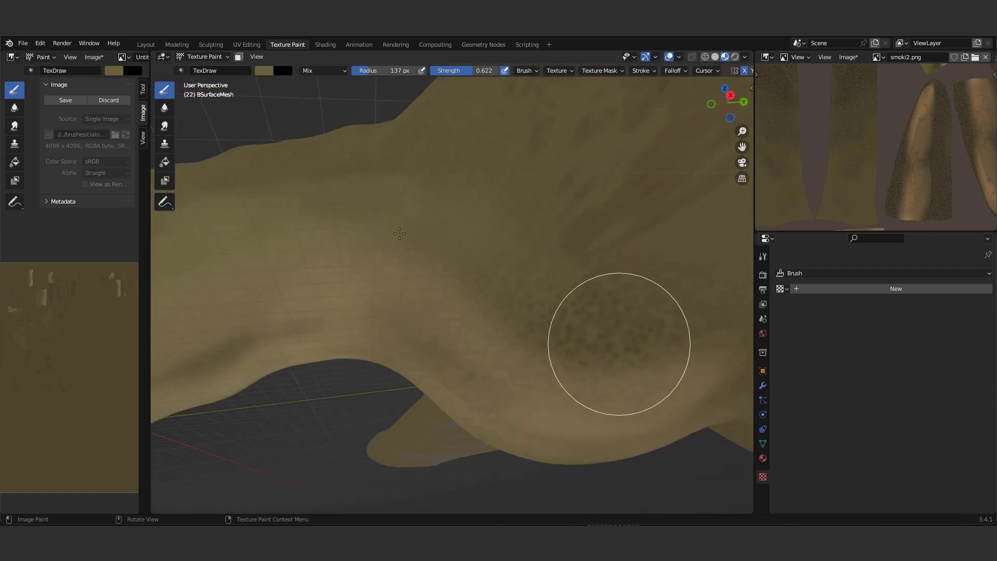
mouse_move(618, 345)
middle_down()
mouse_move(525, 187)
mouse_move(622, 260)
mouse_move(545, 261)
mouse_move(536, 216)
mouse_move(508, 269)
mouse_move(541, 229)
mouse_move(500, 200)
mouse_move(522, 296)
mouse_move(464, 291)
mouse_move(421, 394)
middle_up()
Orbit and zoom around the body to inspect the stippled shading close up
mouse_move(497, 268)
middle_down()
mouse_move(467, 282)
mouse_move(485, 289)
mouse_move(496, 345)
mouse_move(588, 292)
mouse_move(578, 267)
middle_up()
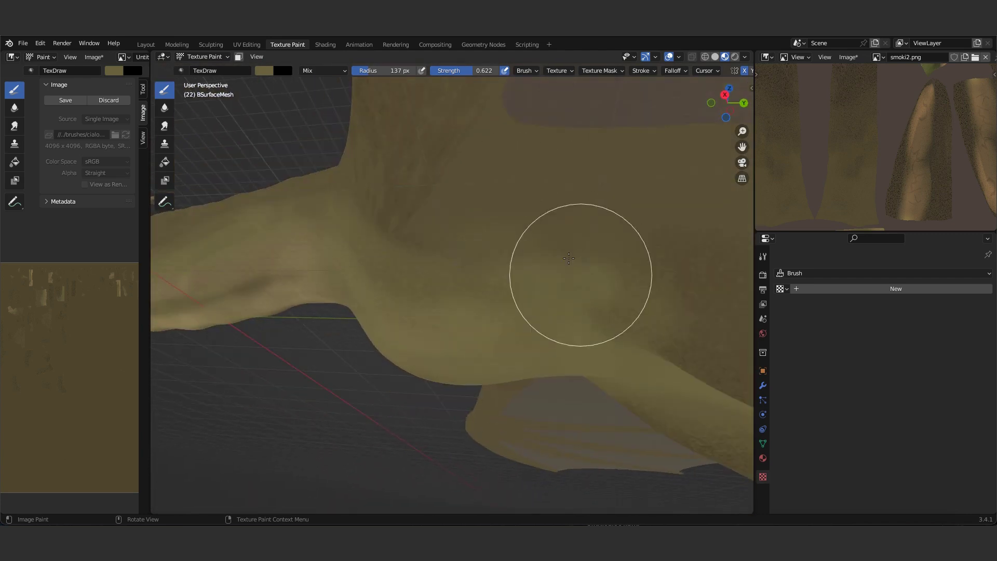
middle_drag(453, 251, 436, 224)
middle_drag(530, 203, 468, 274)
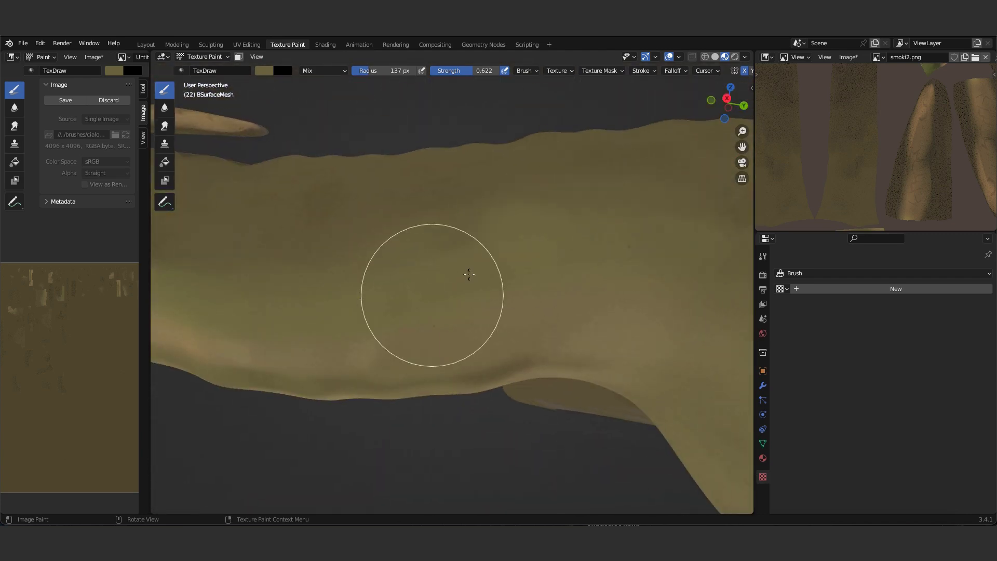
middle_drag(358, 270, 357, 249)
scroll(391, 238, up, 3)
middle_drag(530, 218, 429, 222)
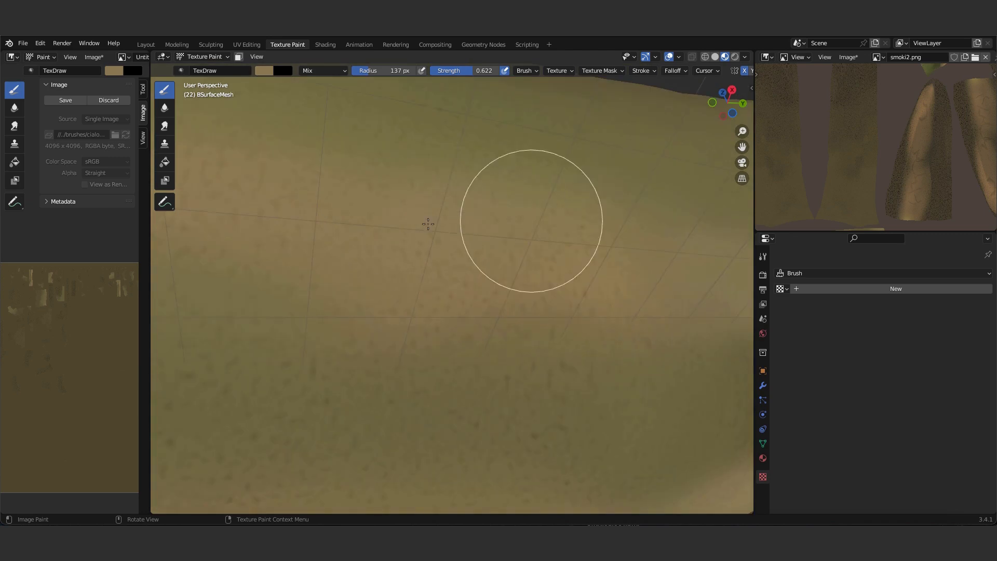
mouse_move(517, 259)
middle_down()
mouse_move(713, 259)
mouse_move(574, 201)
mouse_move(481, 396)
mouse_move(285, 434)
mouse_move(576, 237)
mouse_move(397, 213)
mouse_move(396, 182)
mouse_move(534, 182)
middle_up()
scroll(576, 237, up, 4)
scroll(633, 215, down, 4)
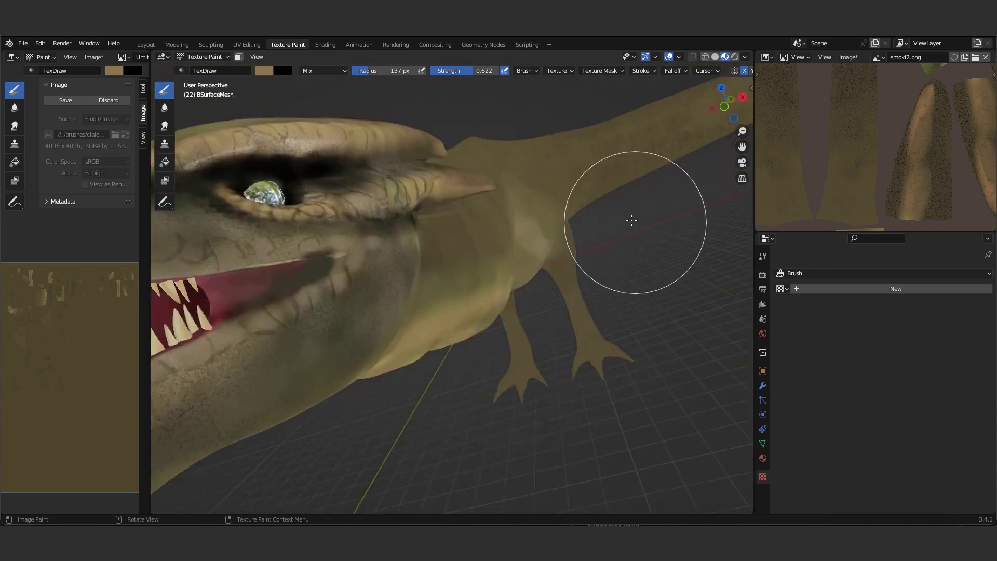
scroll(656, 217, up, 4)
middle_drag(656, 217, 609, 265)
mouse_move(686, 258)
middle_down()
mouse_move(536, 285)
mouse_move(534, 349)
mouse_move(545, 229)
mouse_move(496, 286)
mouse_move(483, 253)
middle_up()
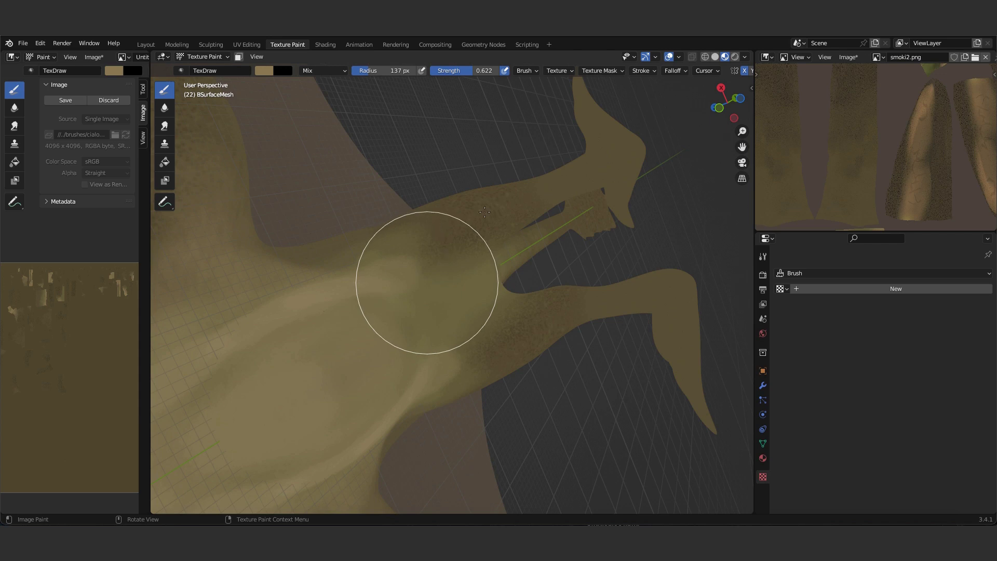
mouse_move(484, 211)
middle_down()
mouse_move(552, 245)
mouse_move(534, 222)
middle_up()
Pick a new brush colour and reduce the brush radius to 66 px
click(263, 70)
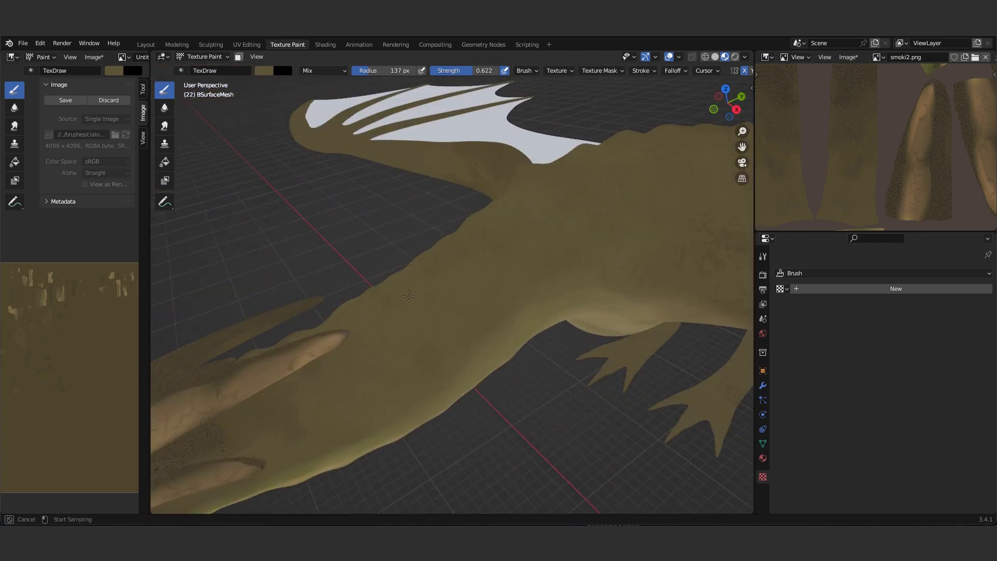
drag(364, 75, 353, 75)
scroll(356, 171, up, 5)
mouse_move(357, 172)
middle_down()
mouse_move(485, 244)
mouse_move(529, 198)
mouse_move(533, 225)
mouse_move(602, 279)
mouse_move(454, 236)
mouse_move(583, 234)
mouse_move(630, 168)
mouse_move(423, 333)
mouse_move(638, 251)
mouse_move(256, 383)
mouse_move(601, 303)
mouse_move(559, 309)
middle_up()
Review the spiky body parts and head from new angles
scroll(631, 169, down, 5)
scroll(601, 304, up, 5)
scroll(554, 303, down, 4)
scroll(520, 310, up, 5)
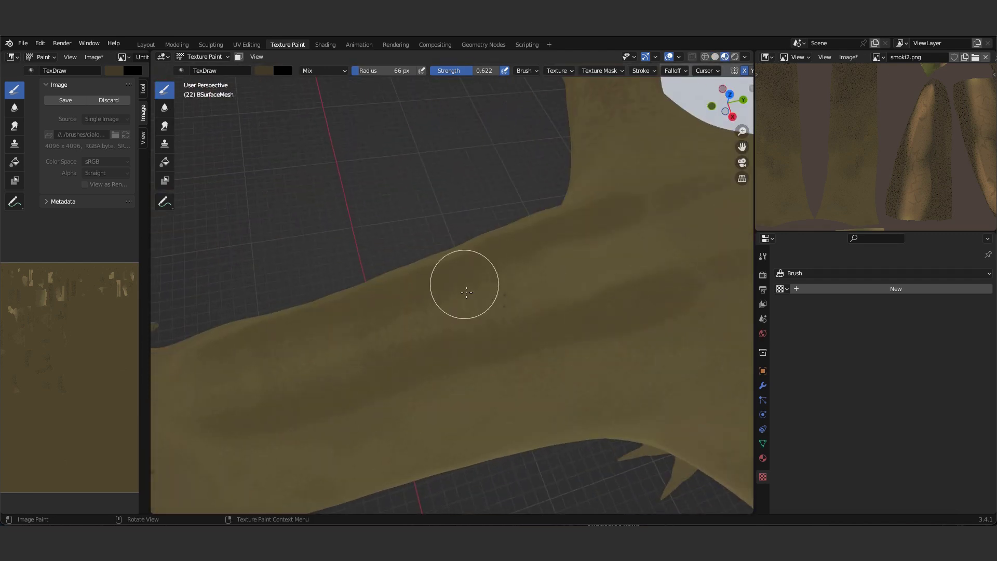
middle_drag(466, 292, 338, 439)
mouse_move(503, 428)
middle_down()
mouse_move(518, 301)
mouse_move(535, 417)
mouse_move(618, 338)
mouse_move(419, 418)
mouse_move(521, 258)
mouse_move(395, 217)
middle_up()
scroll(400, 208, down, 3)
Save the body texture as cialo1.png and make the 4096×4096 body image the paint target
click(72, 101)
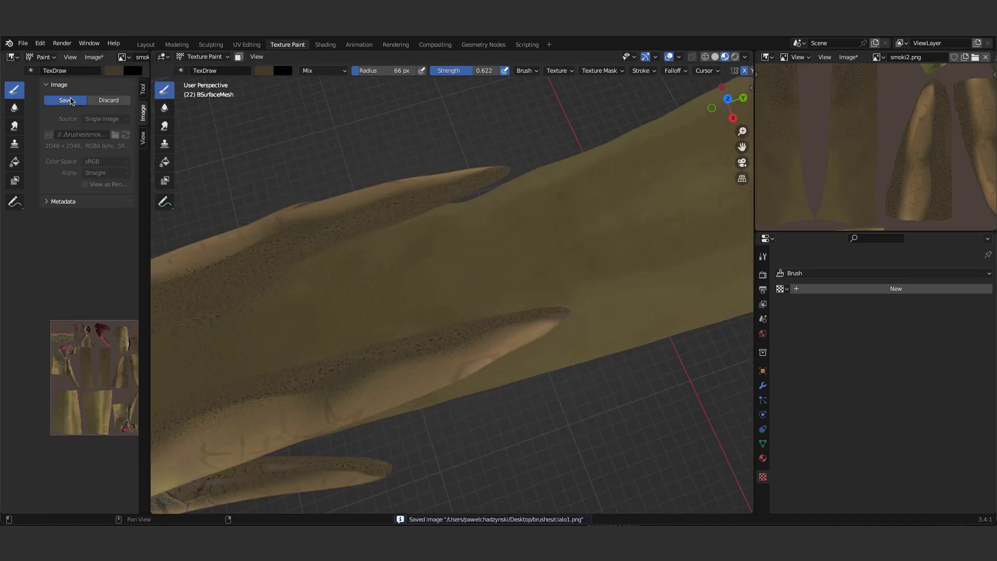
click(147, 145)
mouse_move(364, 286)
middle_down()
mouse_move(485, 341)
mouse_move(623, 305)
mouse_move(563, 282)
mouse_move(580, 274)
mouse_move(487, 256)
mouse_move(536, 207)
mouse_move(511, 231)
mouse_move(600, 182)
mouse_move(524, 279)
mouse_move(394, 296)
middle_up()
scroll(382, 307, up, 4)
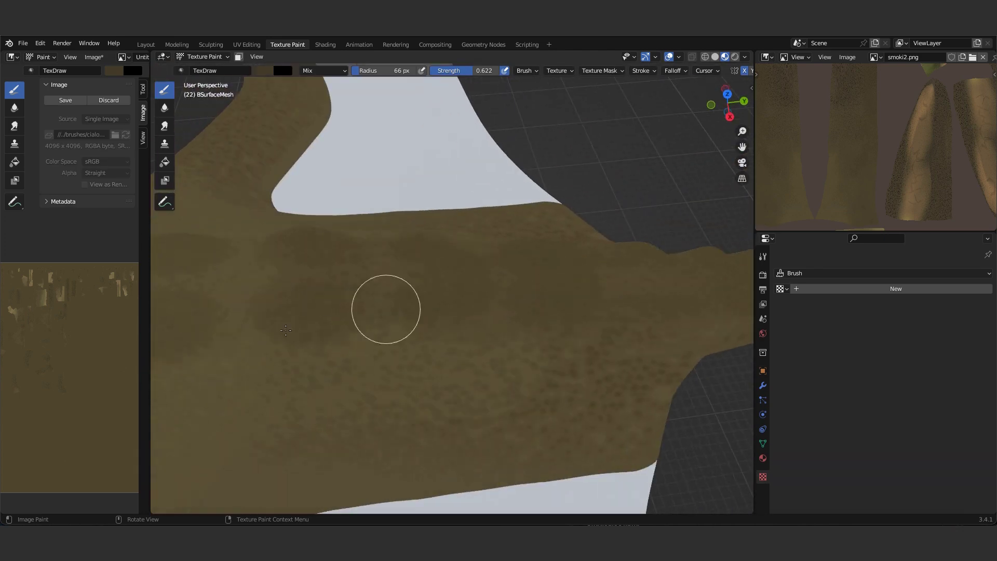
scroll(322, 351, up, 2)
scroll(322, 350, down, 2)
Orbit around the body and fins, moving in close on a wing
mouse_move(322, 351)
middle_down()
mouse_move(468, 374)
mouse_move(441, 353)
mouse_move(359, 375)
mouse_move(600, 260)
mouse_move(267, 75)
middle_up()
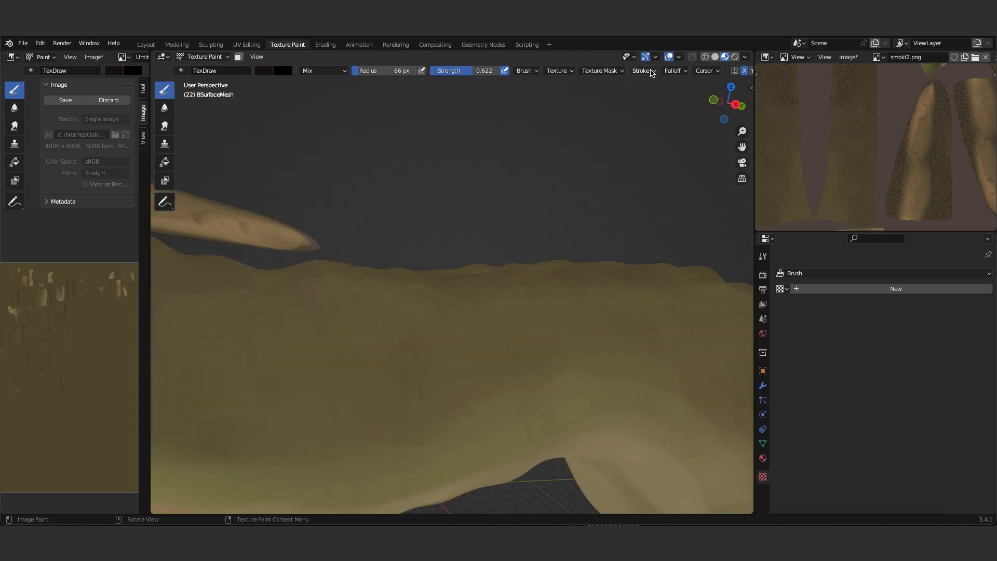
middle_drag(662, 206, 282, 323)
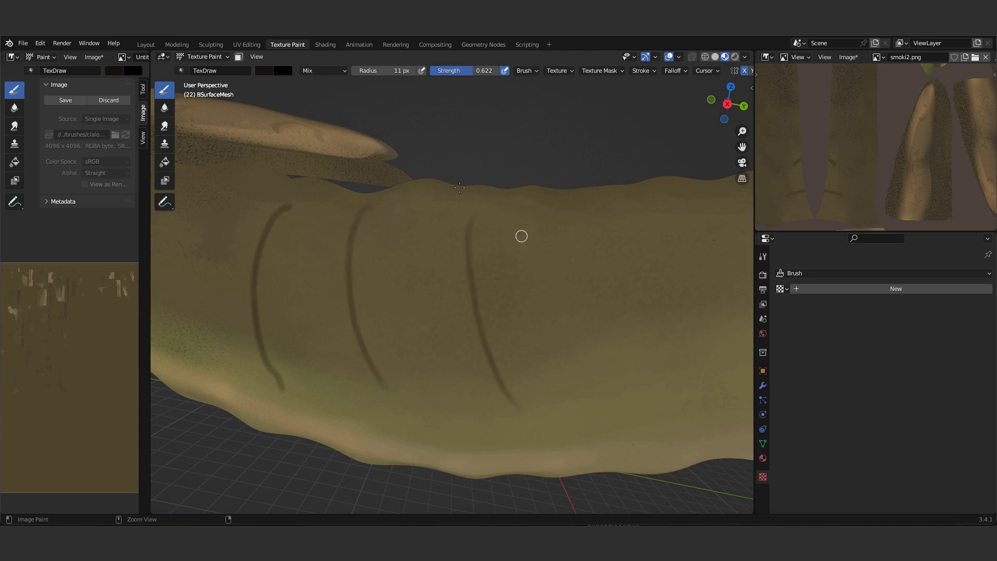
mouse_move(230, 305)
middle_down()
mouse_move(398, 238)
mouse_move(436, 252)
middle_up()
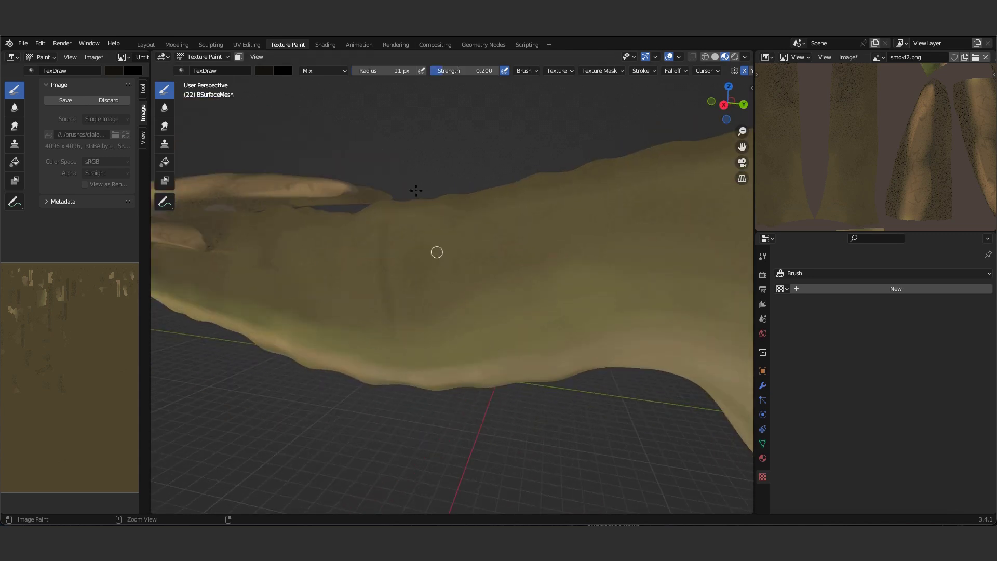
mouse_move(451, 214)
middle_down()
mouse_move(576, 253)
mouse_move(416, 318)
mouse_move(318, 218)
mouse_move(674, 198)
mouse_move(356, 123)
mouse_move(587, 240)
middle_up()
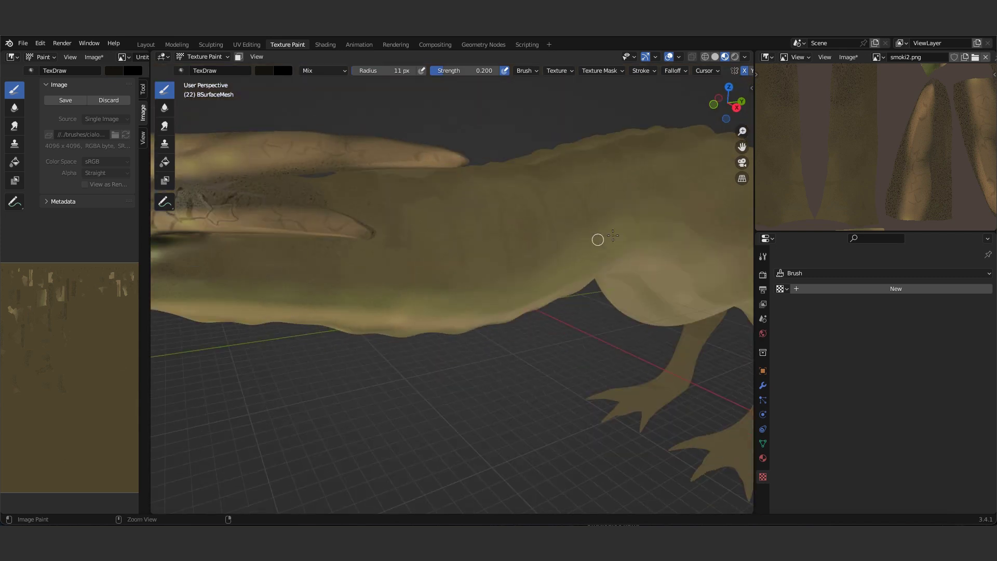
mouse_move(521, 239)
middle_down()
mouse_move(556, 238)
mouse_move(444, 331)
middle_up()
scroll(556, 238, down, 5)
scroll(609, 246, up, 5)
Follow the wing base and tail, ending on a low front view of the dragon
mouse_move(521, 366)
middle_down()
mouse_move(403, 309)
mouse_move(497, 242)
middle_up()
shift+middle_drag(616, 251, 472, 364)
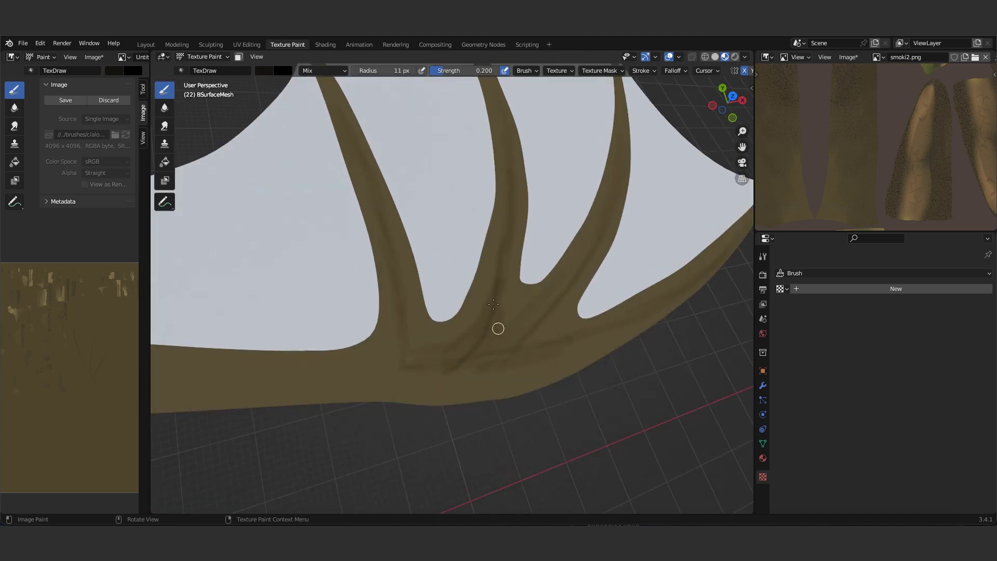
shift+middle_drag(464, 325, 583, 239)
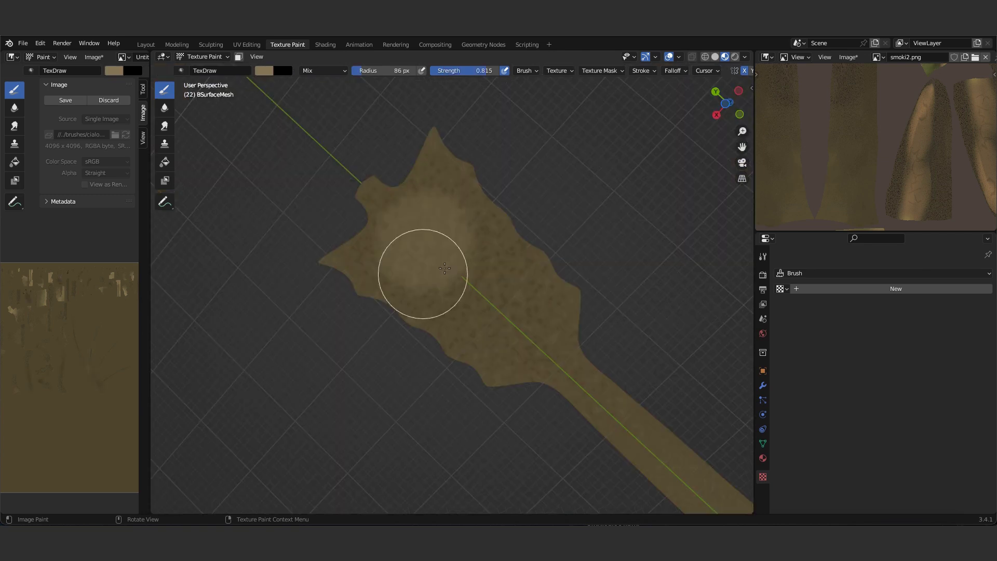
mouse_move(513, 297)
middle_down()
mouse_move(512, 229)
mouse_move(590, 283)
mouse_move(549, 263)
middle_up()
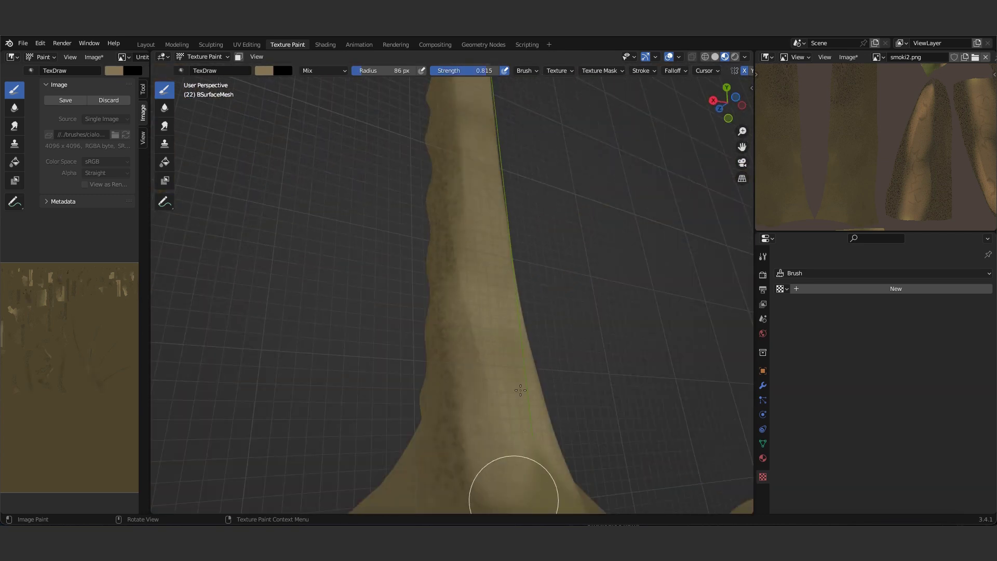
mouse_move(520, 389)
middle_down()
mouse_move(397, 382)
mouse_move(475, 200)
middle_up()
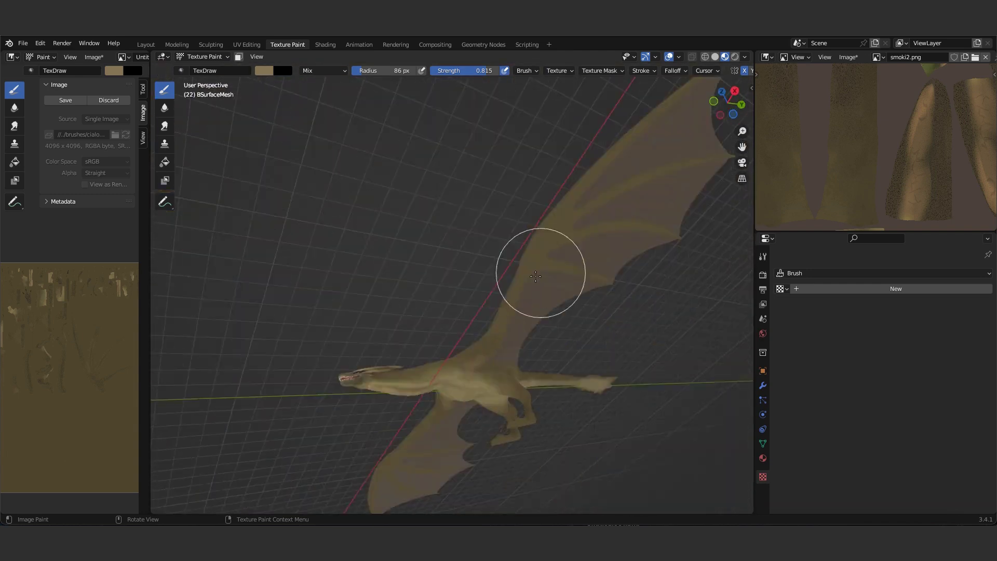
middle_drag(536, 276, 231, 94)
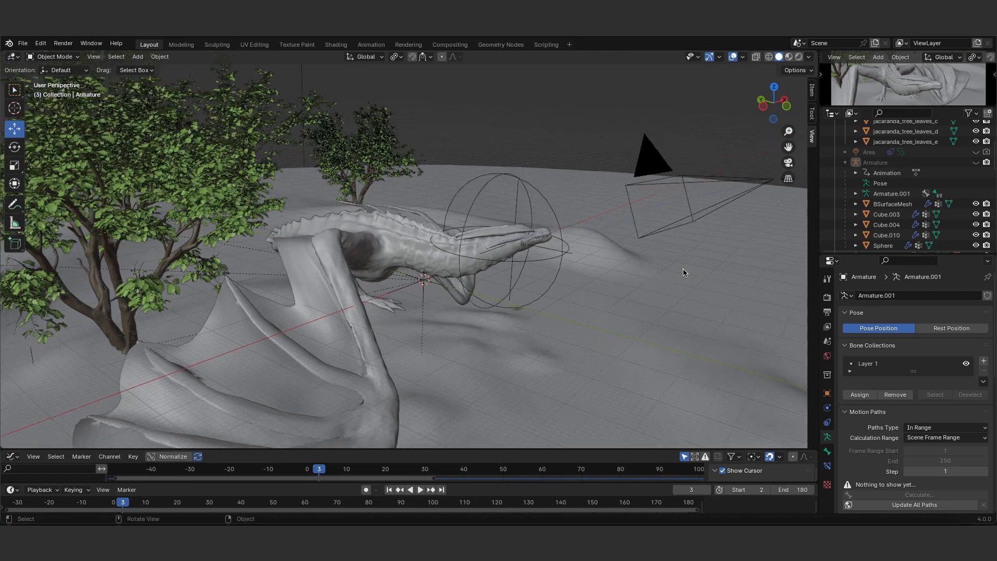
Play the animation, jump back to frame 42, stop at frame 80, and switch to Rendered shading
key(space)
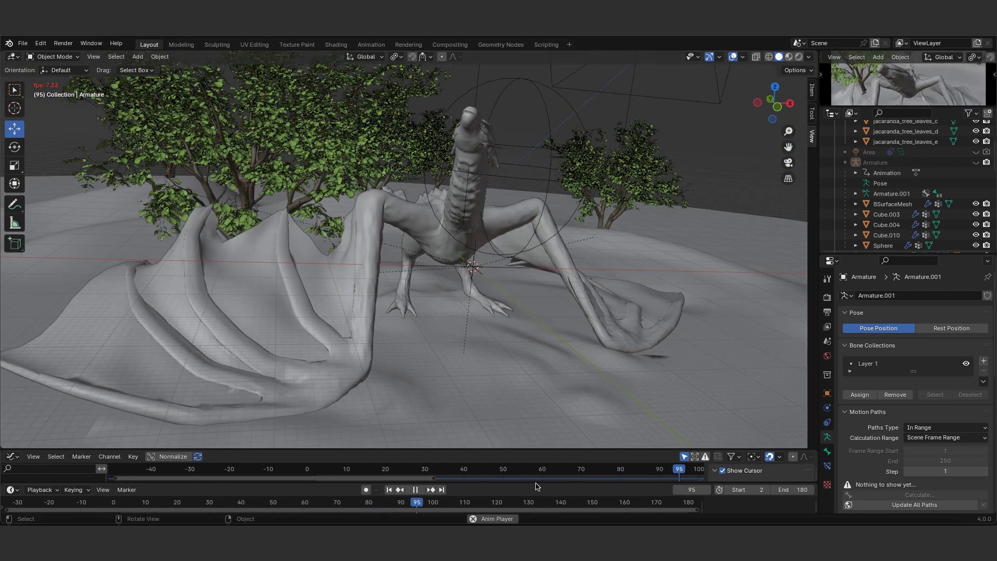
click(431, 471)
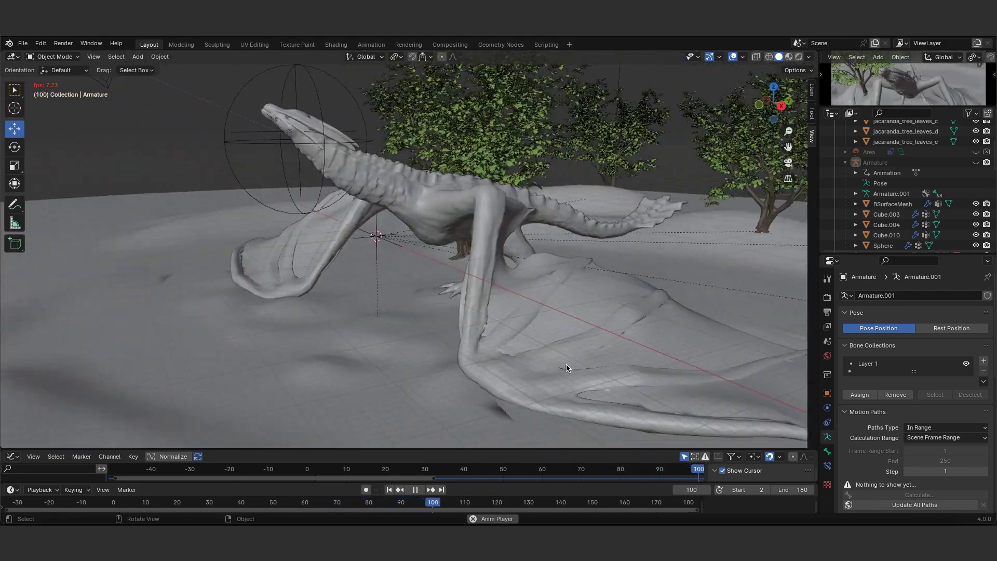
key(Escape)
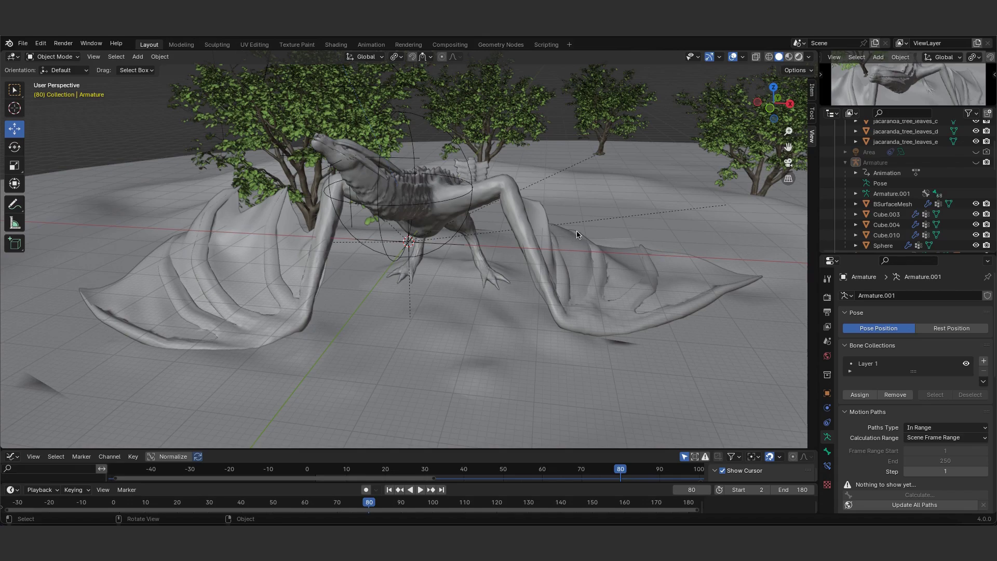
key(z)
key(8)
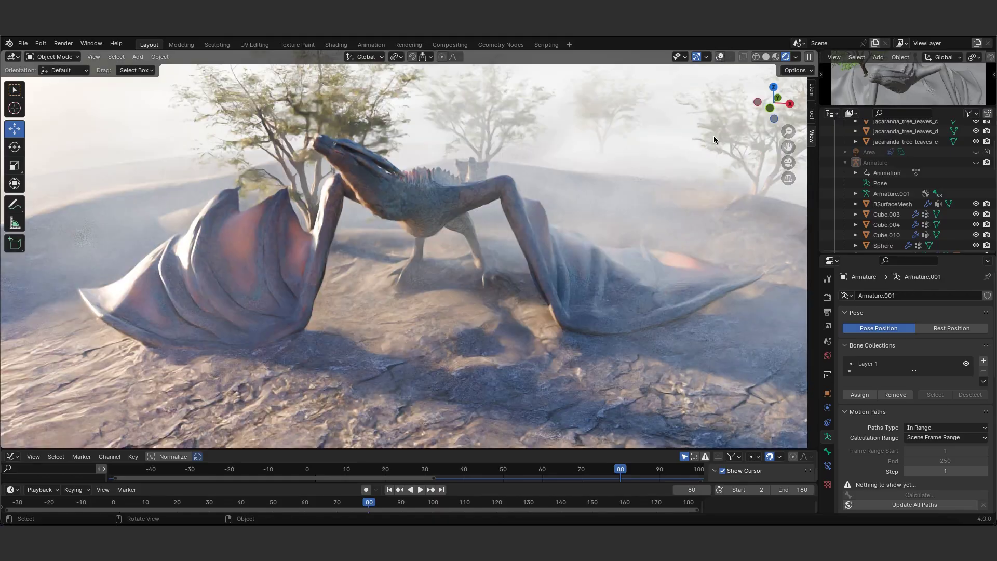